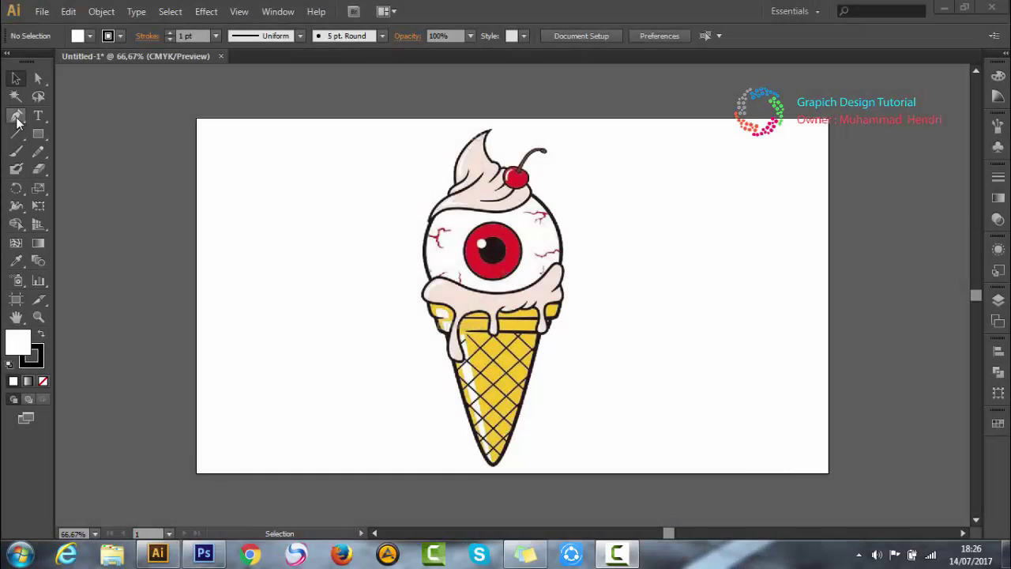
- Zoom in and trace a curved Pen path from the cone tip up its left edge
click(17, 116)
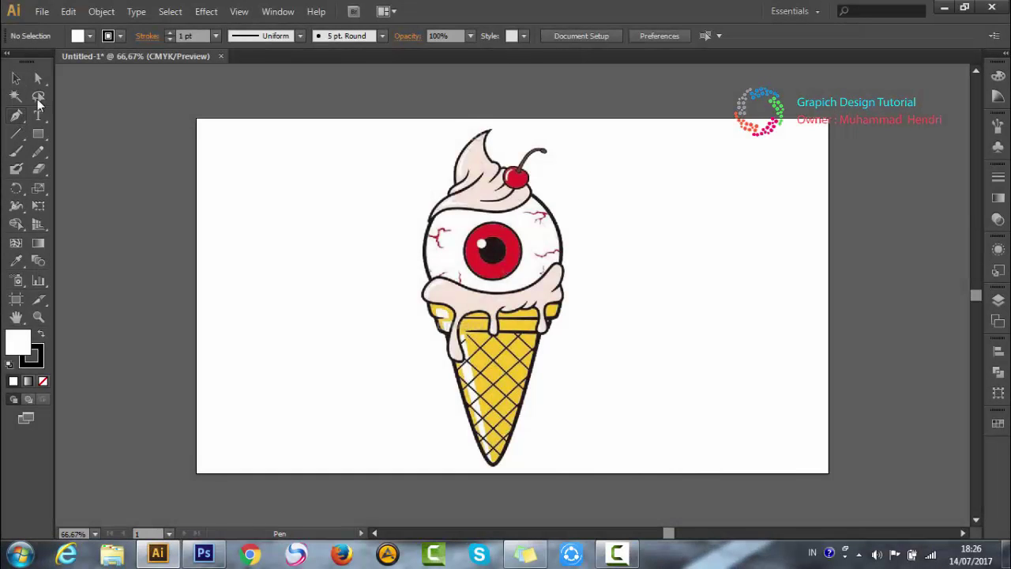
key(ctrl+equal)
key(ctrl+equal)
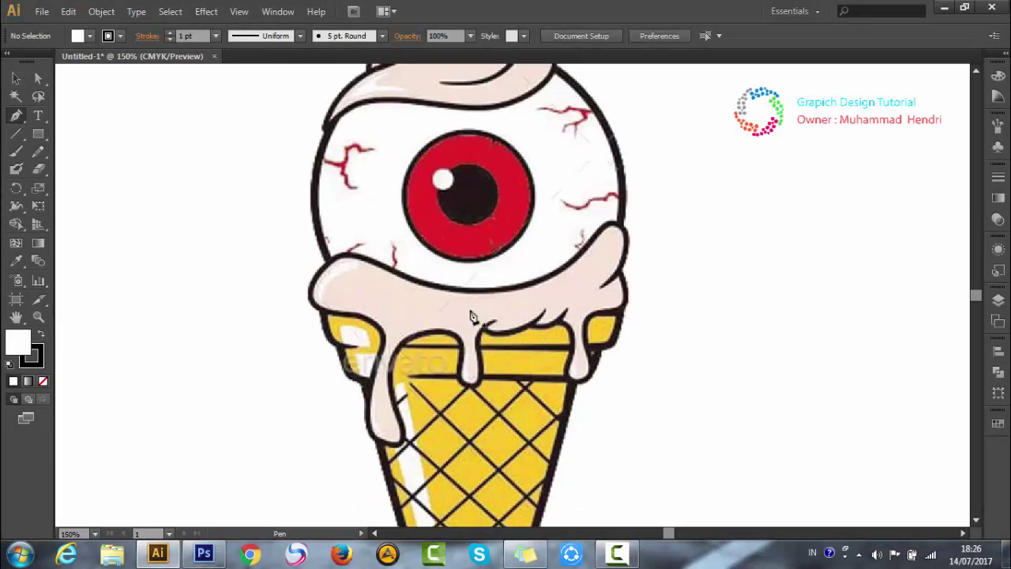
drag(474, 316, 497, 54)
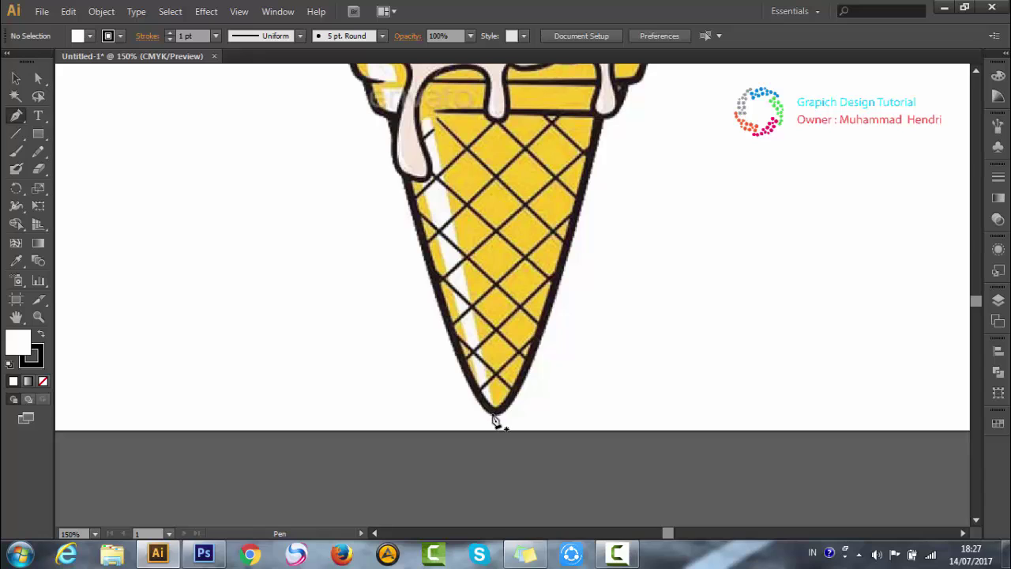
click(492, 411)
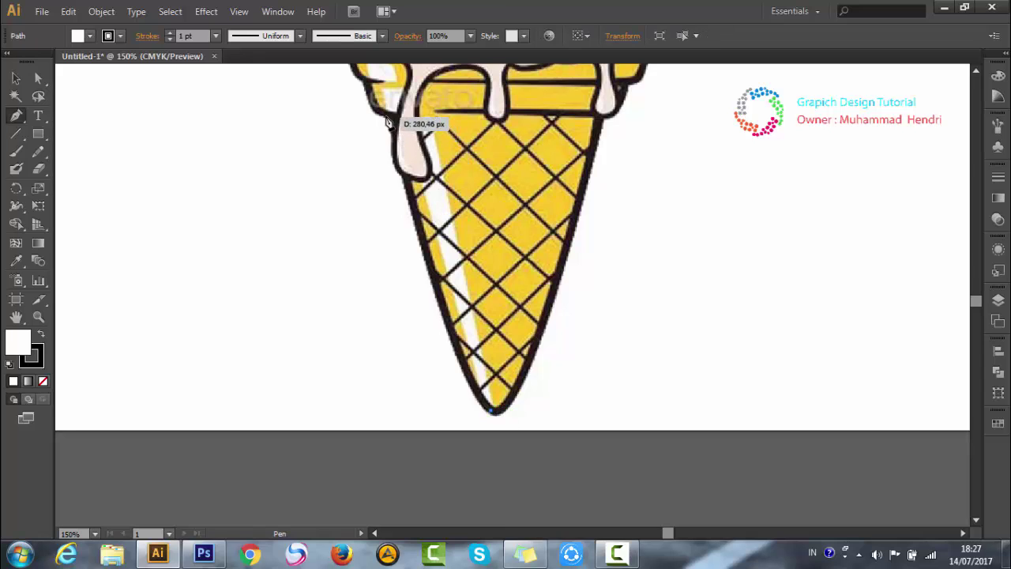
mouse_move(389, 123)
mouse_down()
mouse_move(352, 70)
mouse_move(354, 119)
mouse_up()
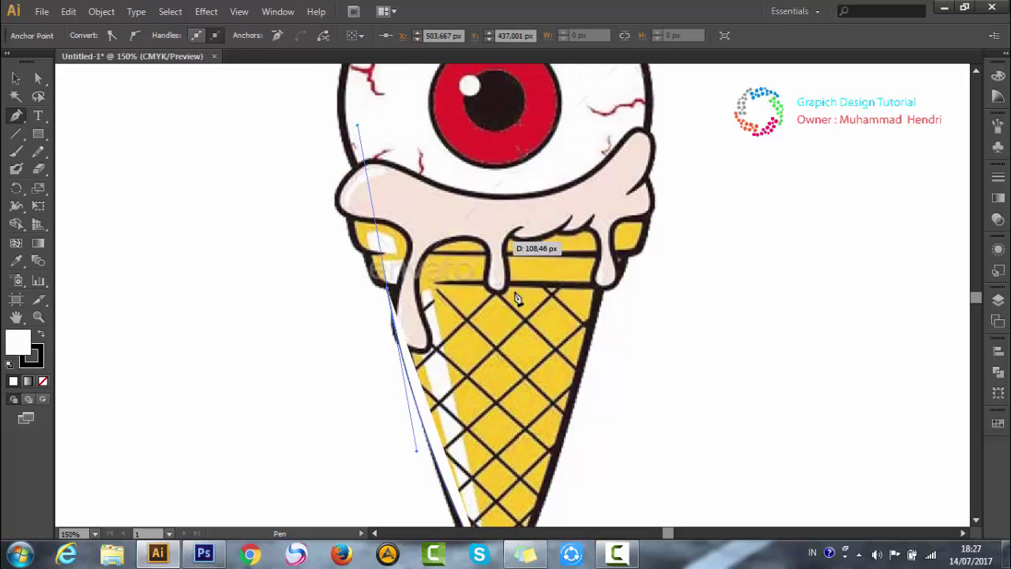
drag(514, 293, 527, 63)
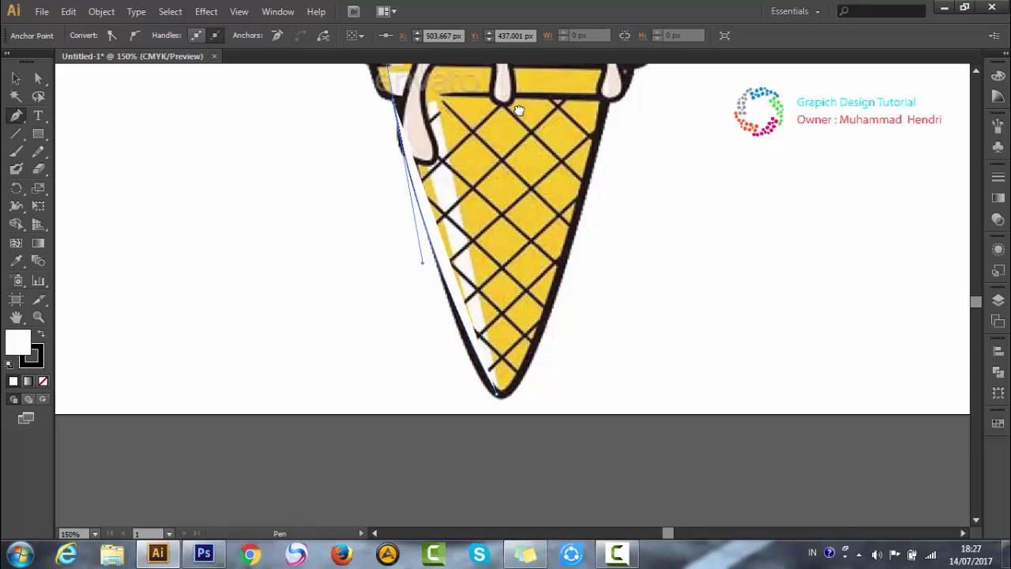
key(Escape)
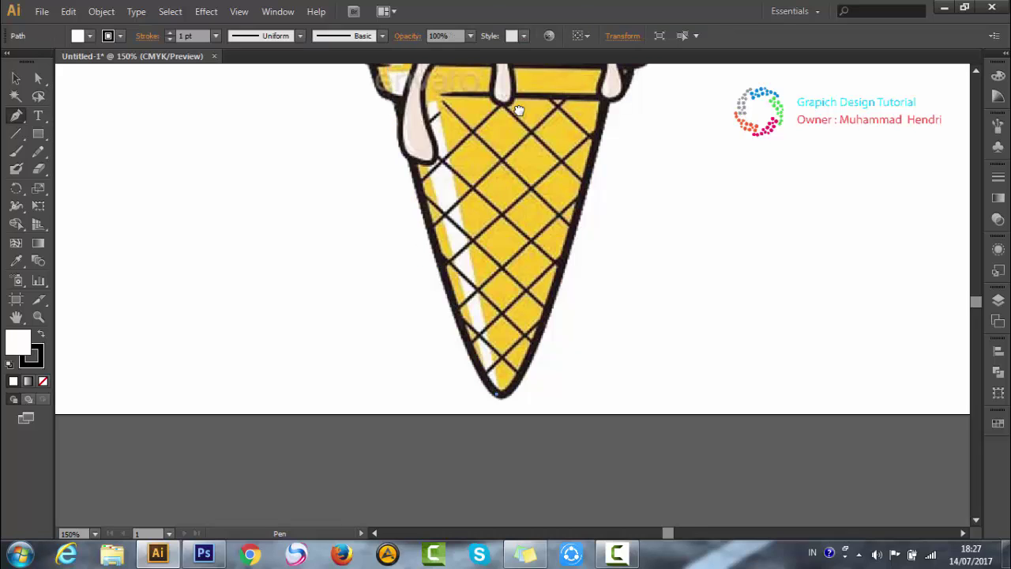
- Restart the path at the cone tip with an anchor at the cone's top-left
key(ctrl+shift+a)
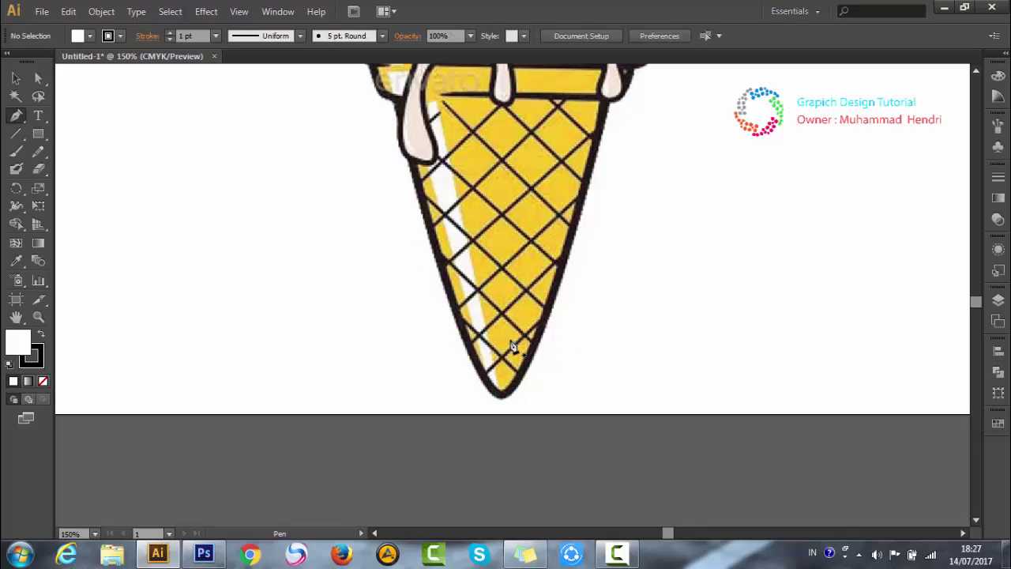
click(498, 395)
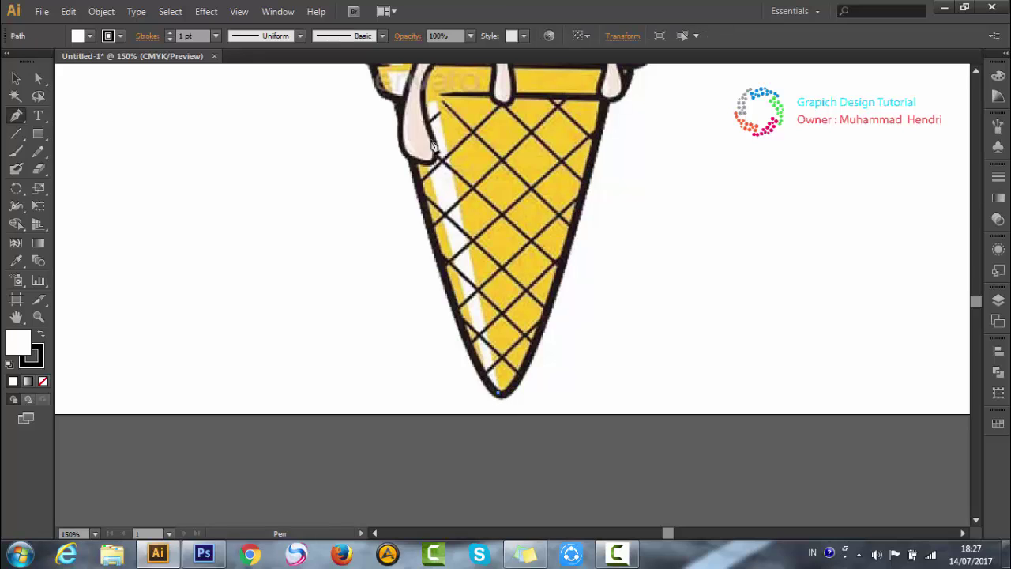
click(401, 102)
scroll(412, 80, up, 2)
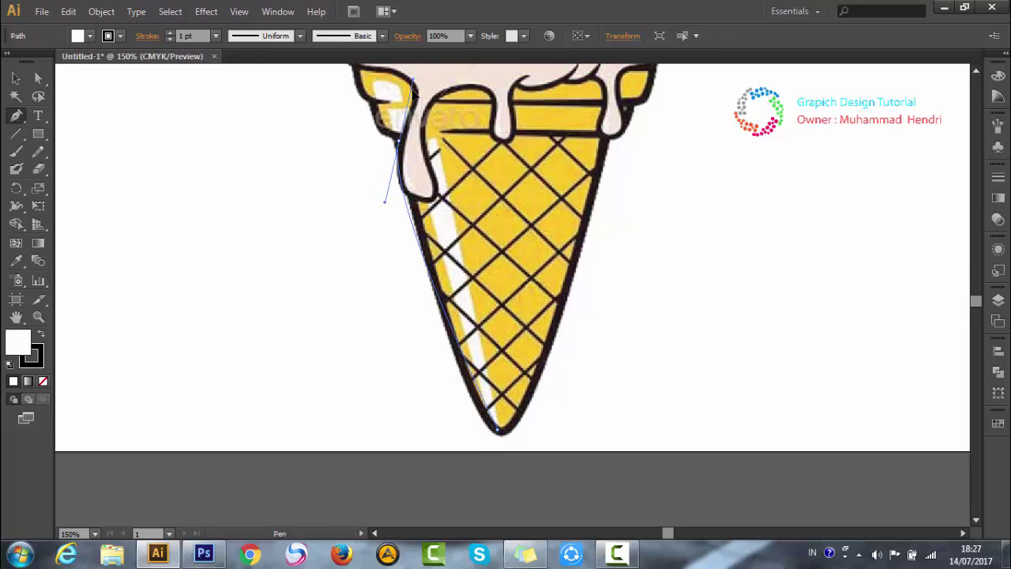
scroll(364, 99, up, 3)
- Set the path's fill to None and continue the outline up the ice cream's left drips
mouse_move(363, 108)
mouse_down()
mouse_move(372, 85)
mouse_move(397, 105)
mouse_up()
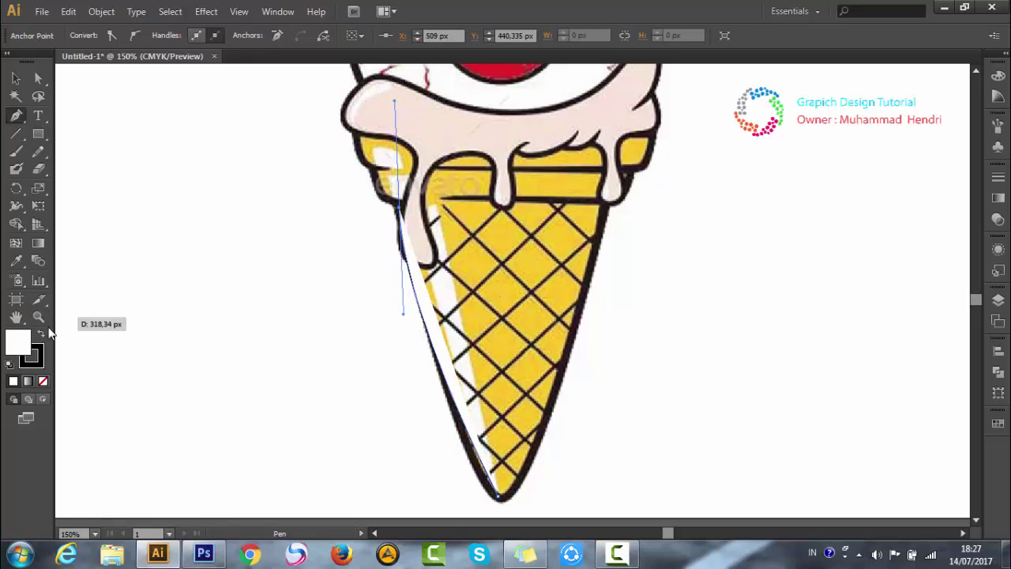
click(44, 380)
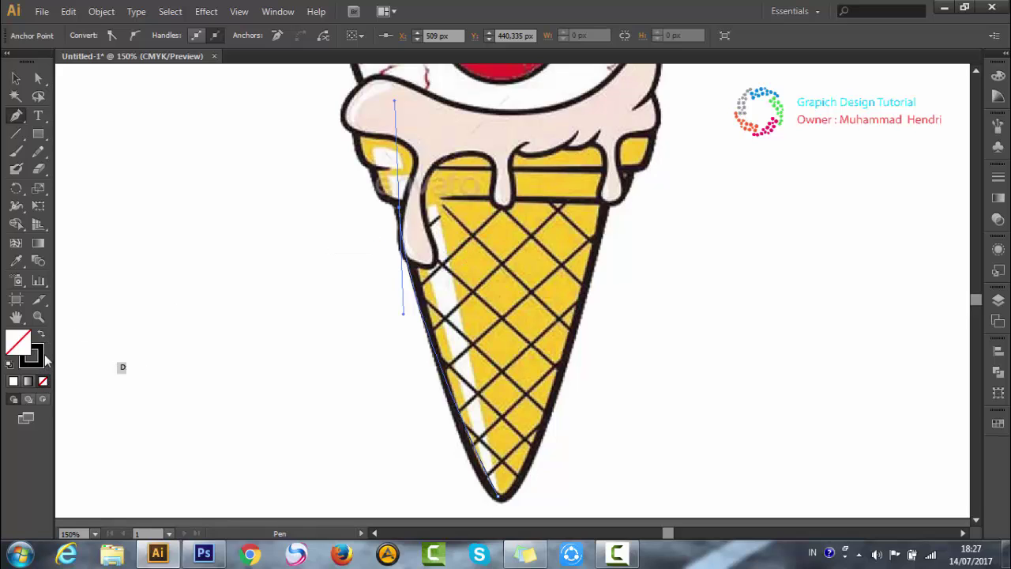
click(398, 207)
drag(374, 172, 380, 146)
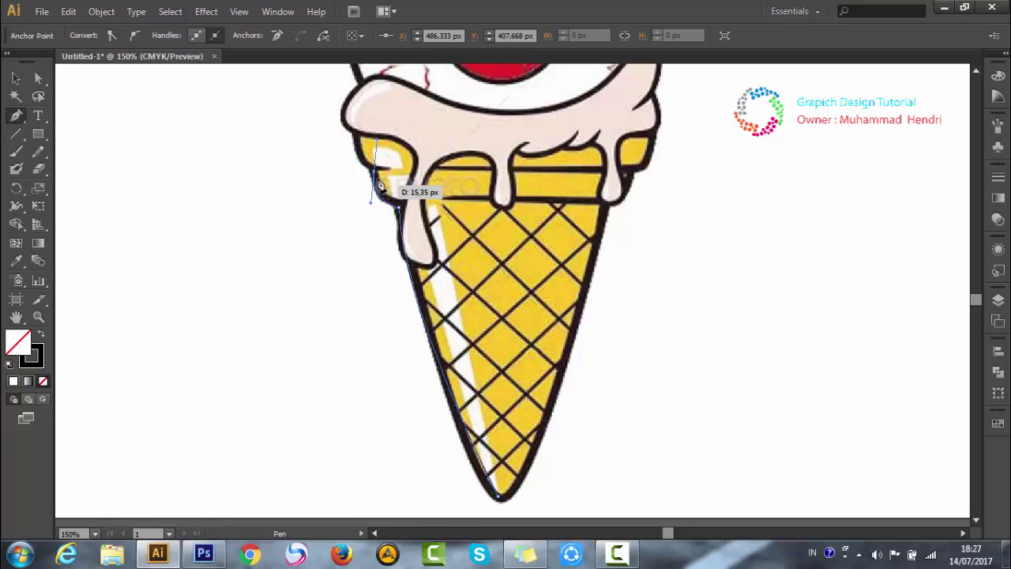
click(378, 174)
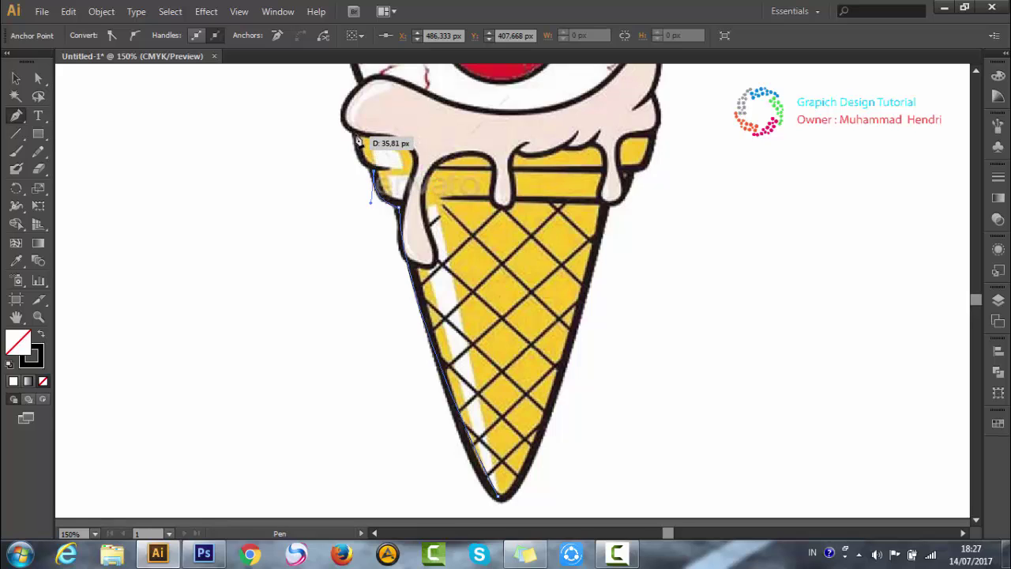
mouse_move(355, 132)
mouse_down()
mouse_move(368, 130)
mouse_move(367, 110)
mouse_up()
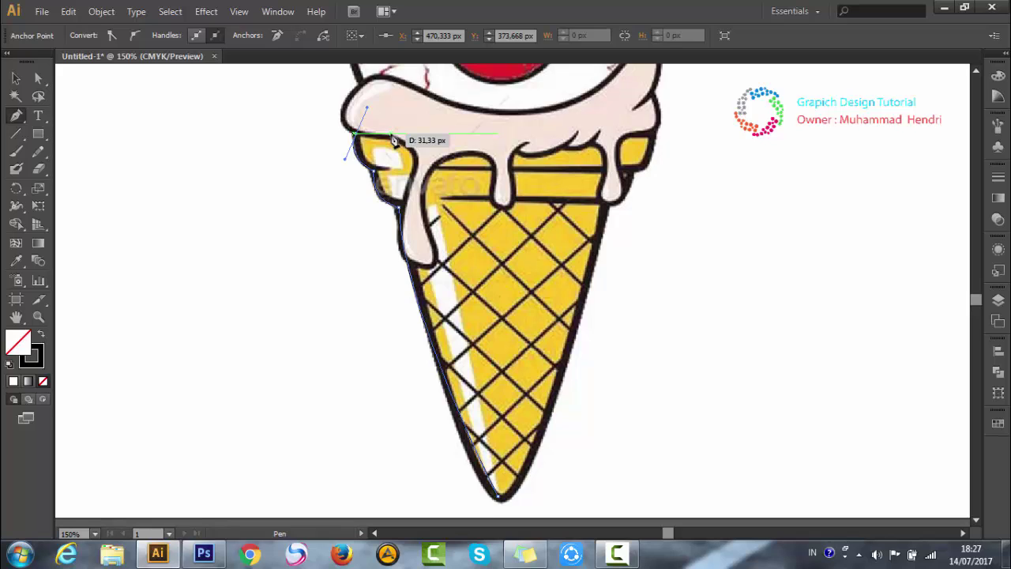
- Carry the outline across the scoop and down the right drip back to the cone tip
mouse_move(651, 134)
mouse_down()
mouse_move(665, 156)
mouse_move(663, 146)
mouse_up()
click(652, 139)
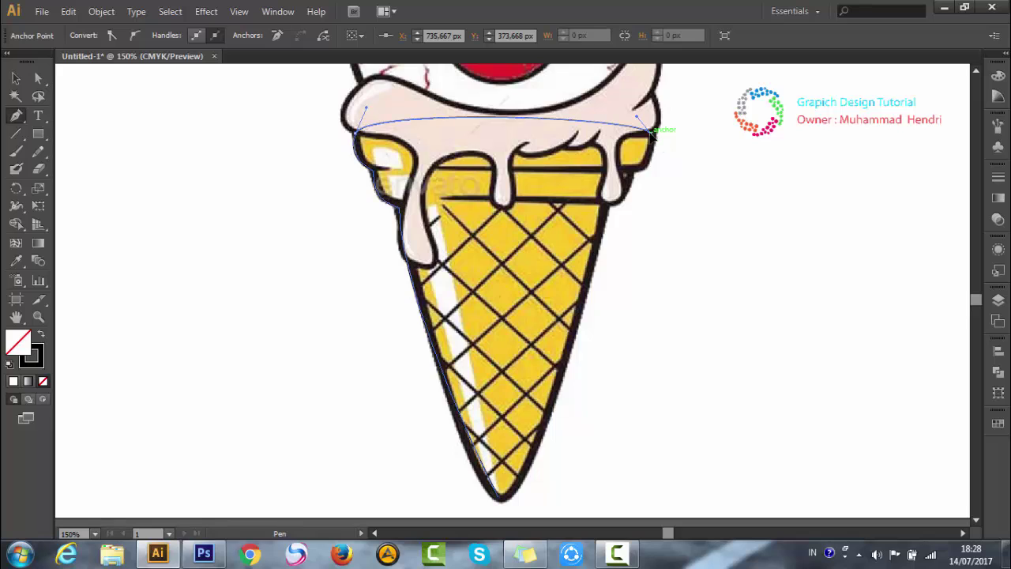
click(642, 166)
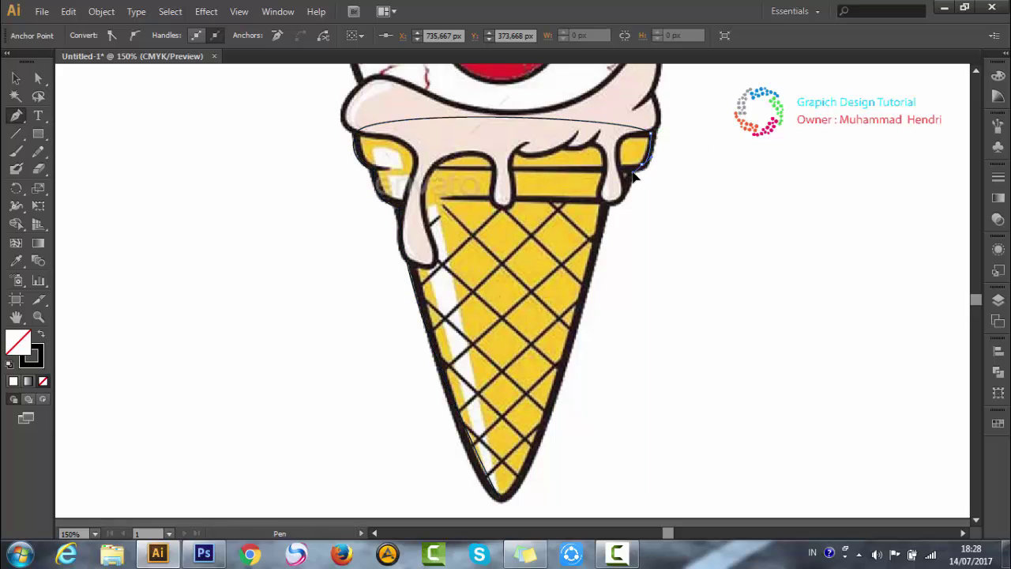
click(643, 174)
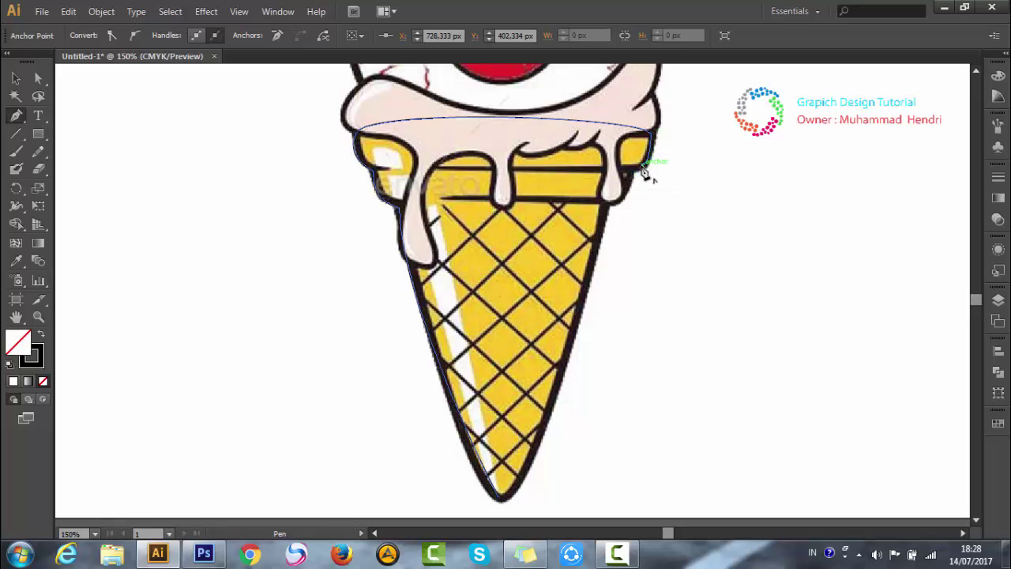
drag(645, 174, 636, 192)
mouse_move(636, 192)
mouse_down()
mouse_move(613, 210)
mouse_move(598, 207)
mouse_move(551, 421)
mouse_move(500, 506)
mouse_up()
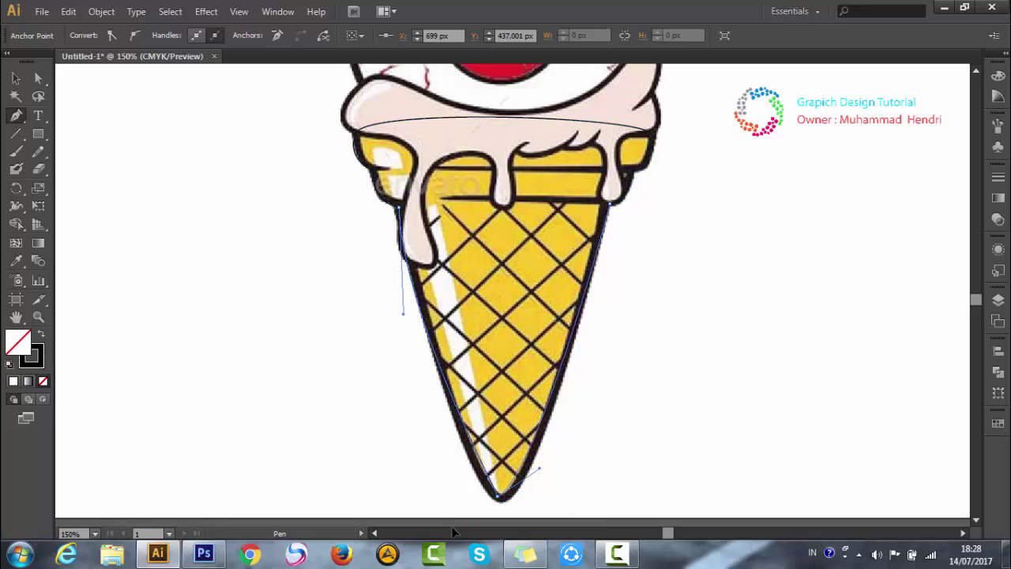
scroll(473, 509, down, 2)
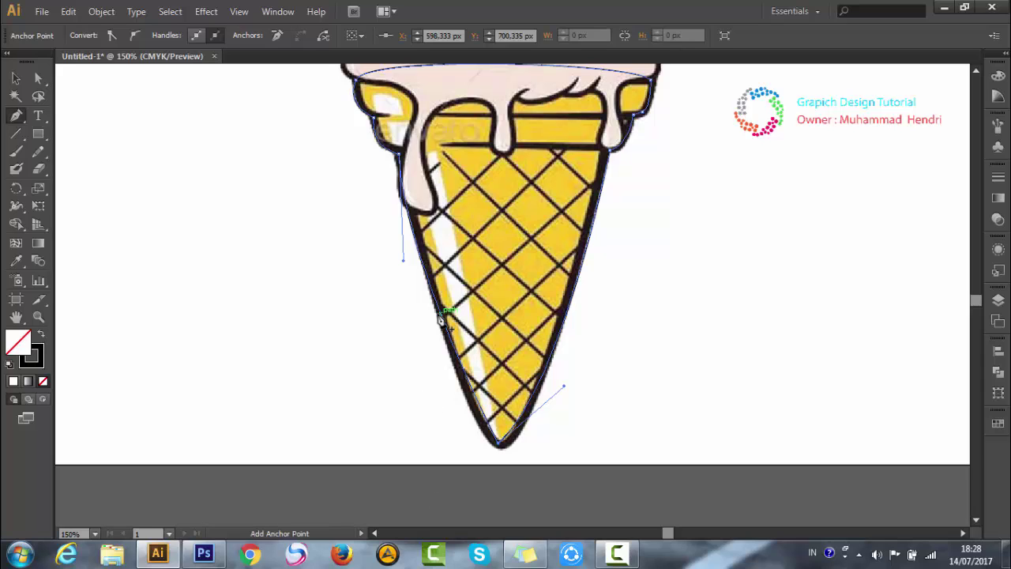
drag(598, 232, 569, 347)
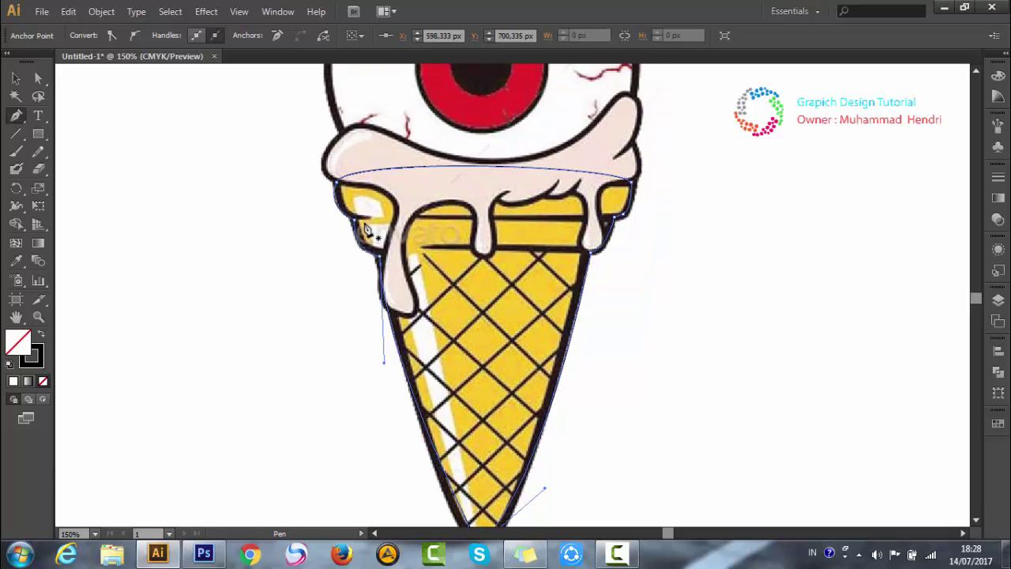
- Deselect the outline and draw a straight line across the cone's top rim
key(v)
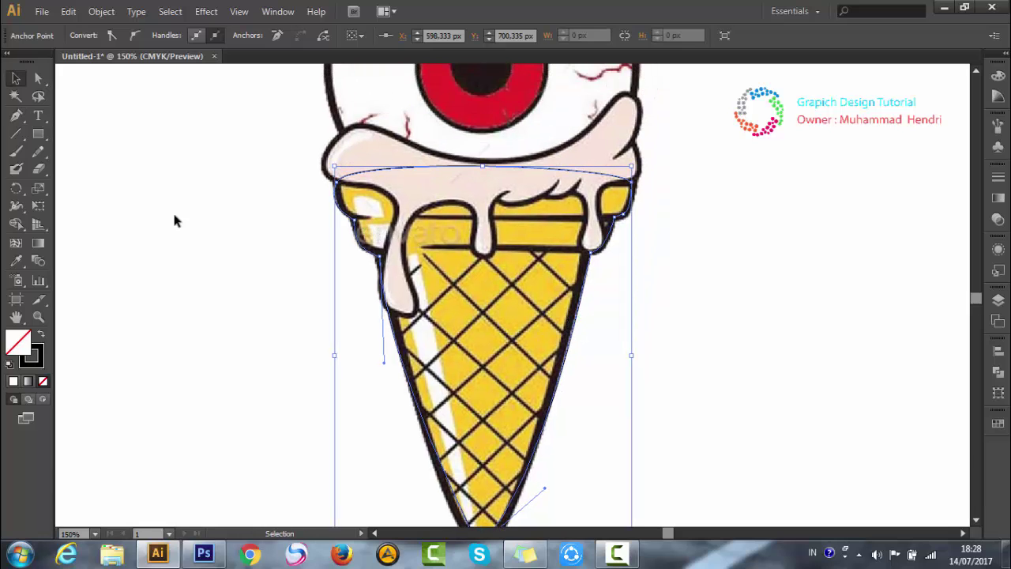
click(175, 217)
key(p)
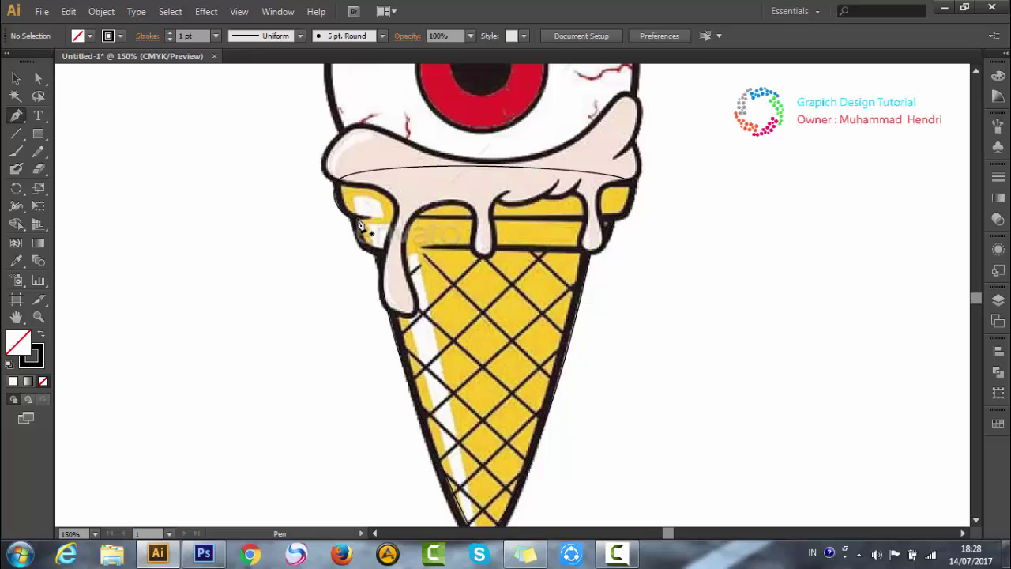
click(616, 217)
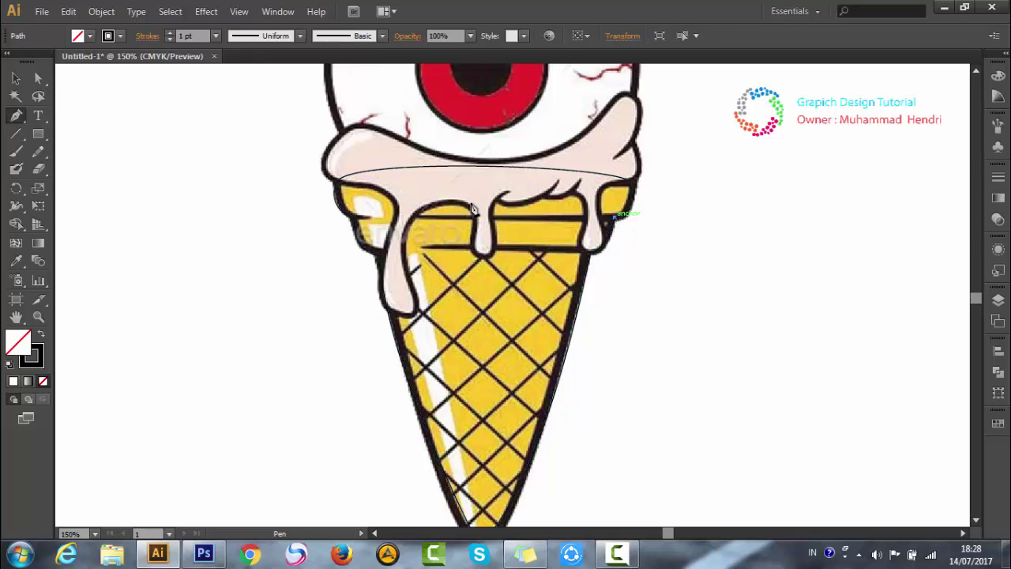
click(424, 221)
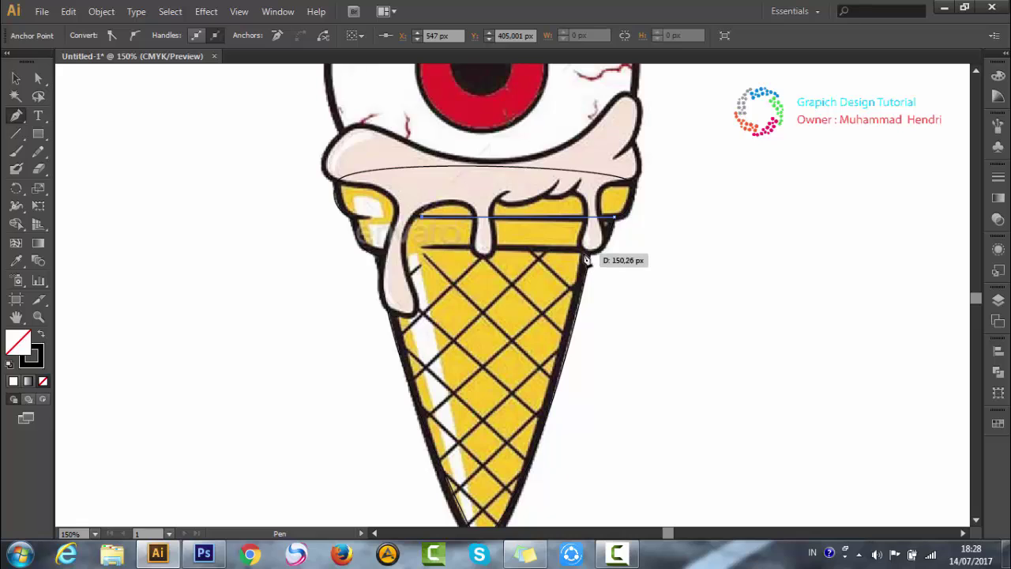
key(v)
click(719, 255)
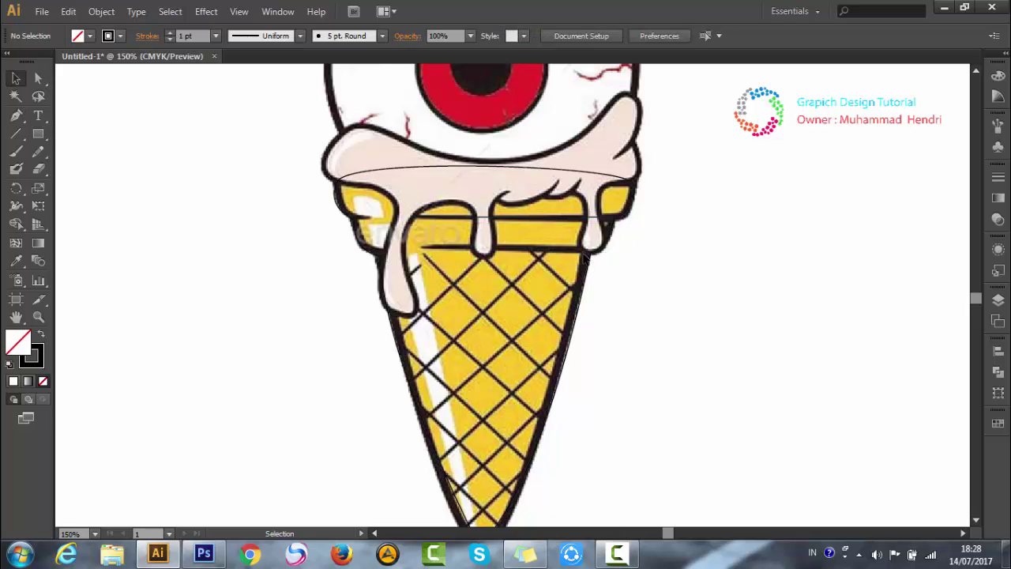
- Draw a second straight line along the cone's lower rim and deselect it
key(p)
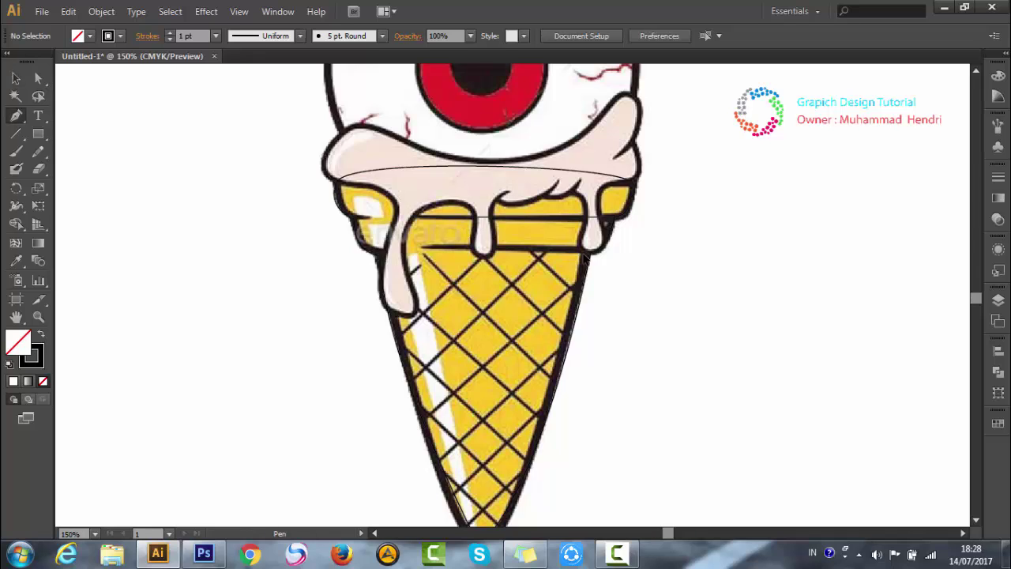
click(584, 254)
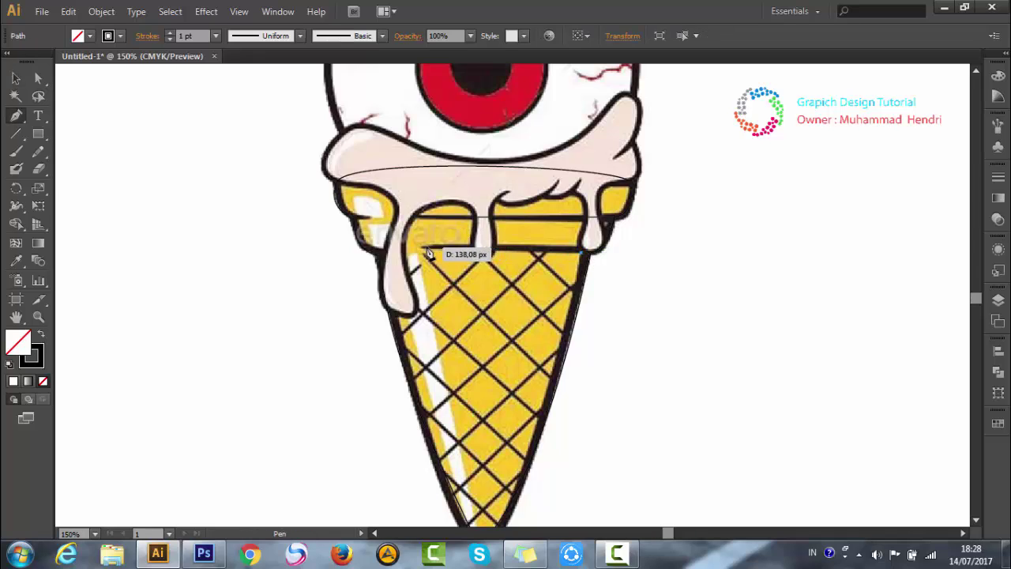
click(427, 250)
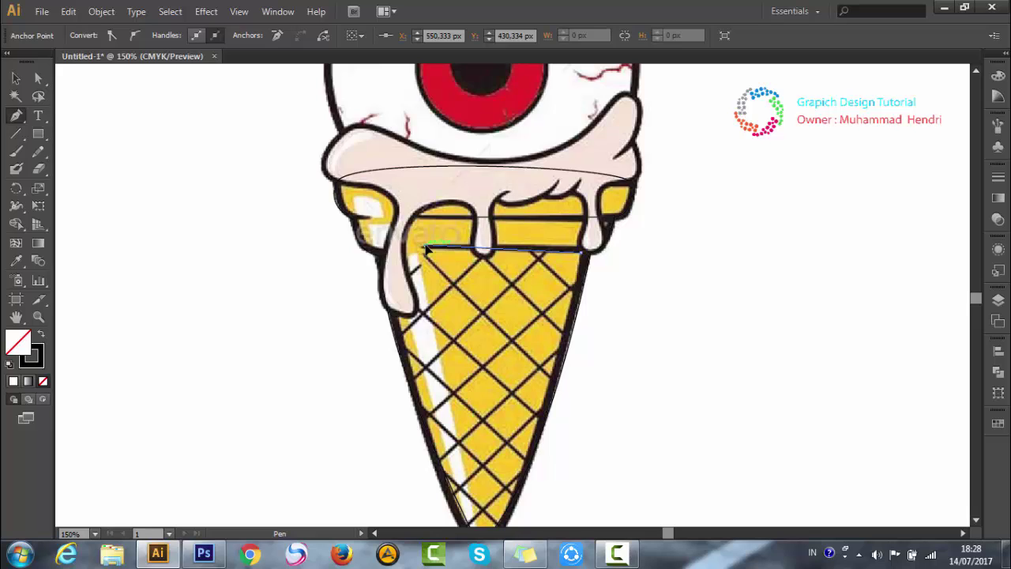
key(v)
click(725, 214)
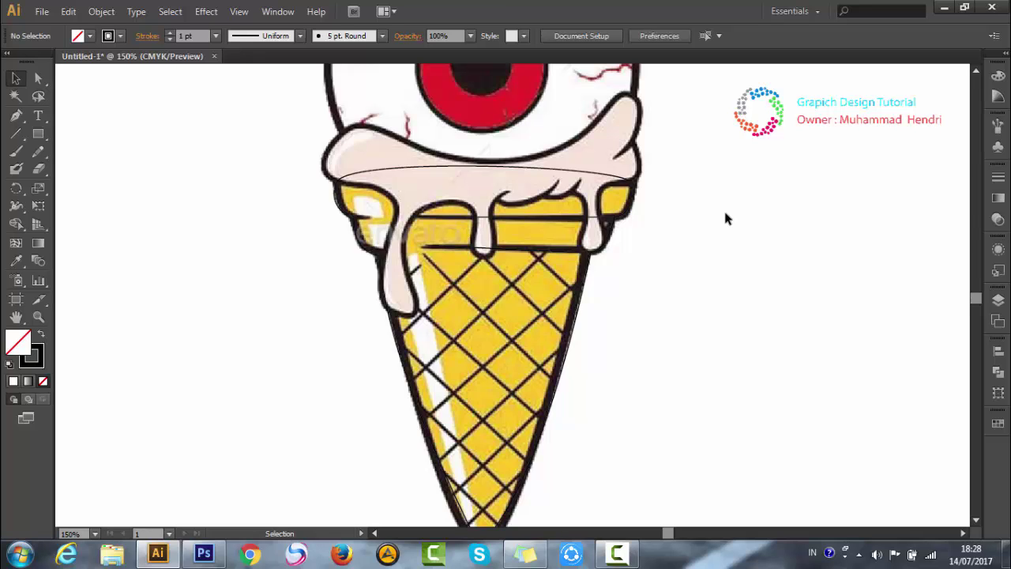
- Pan up to the eyeball scoop and trace a partial curved path along its left edge
key(p)
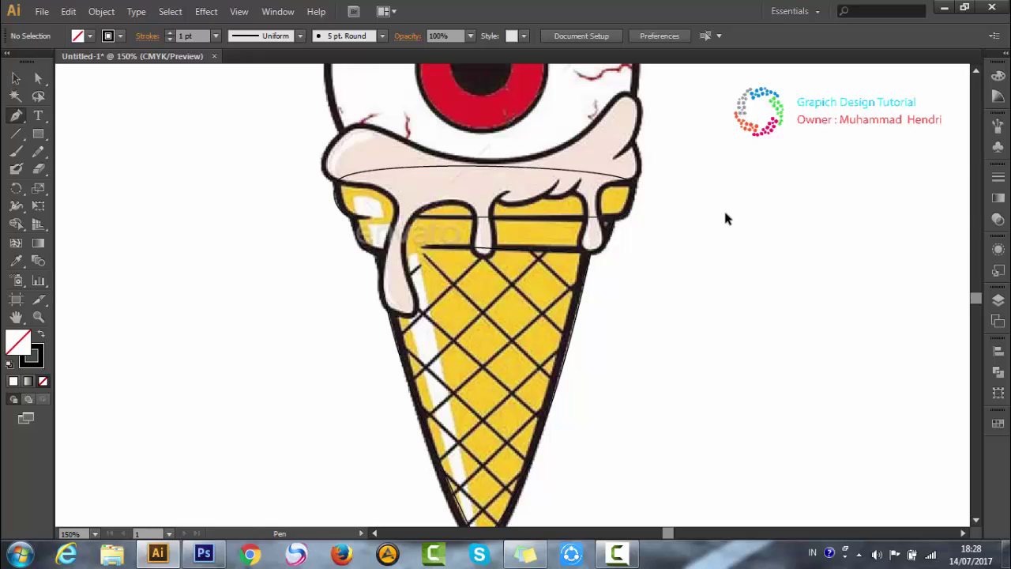
drag(642, 192, 653, 315)
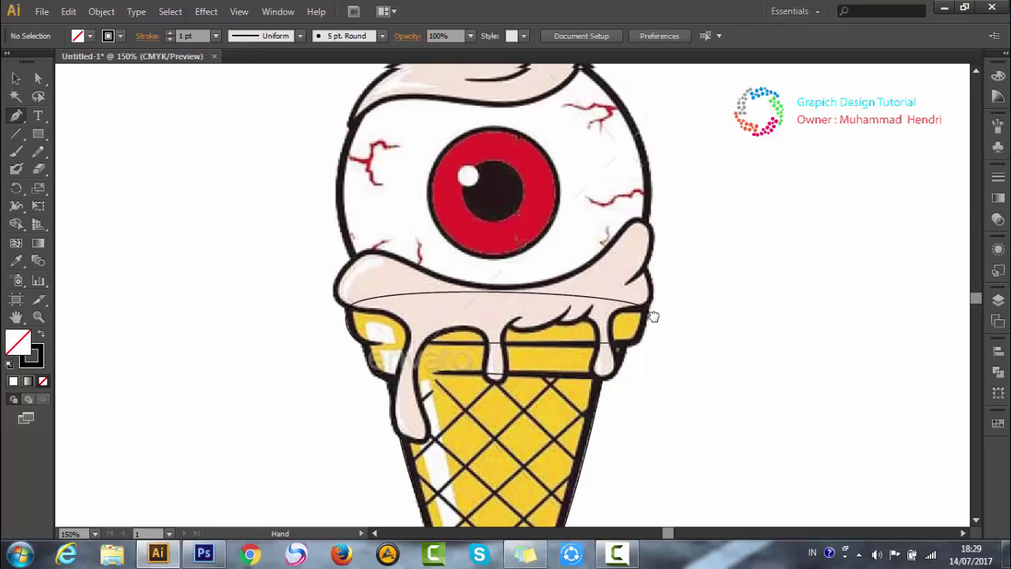
click(352, 260)
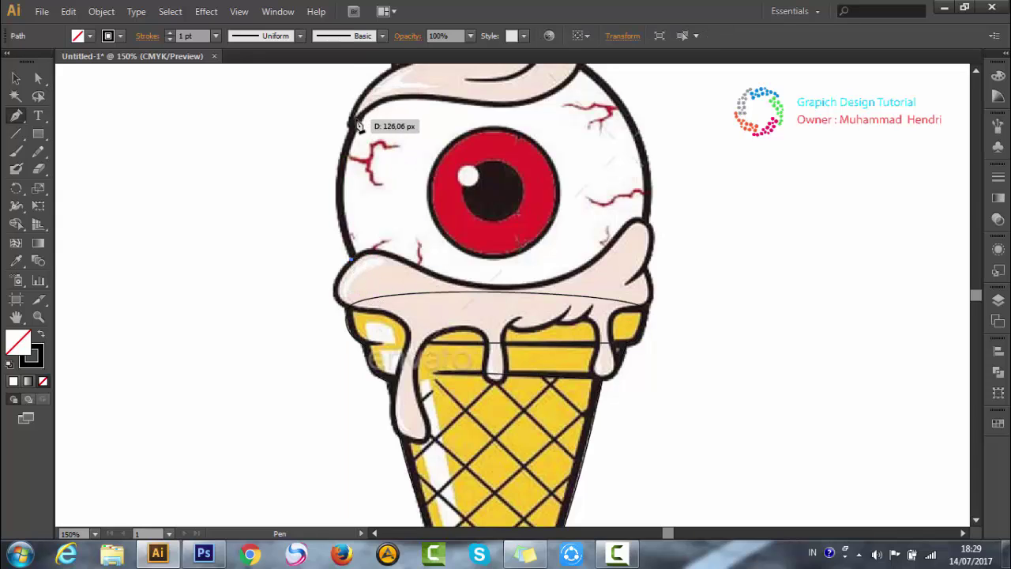
mouse_move(352, 122)
mouse_down()
mouse_move(382, 111)
mouse_move(376, 96)
mouse_move(389, 112)
mouse_up()
scroll(384, 86, up, 2)
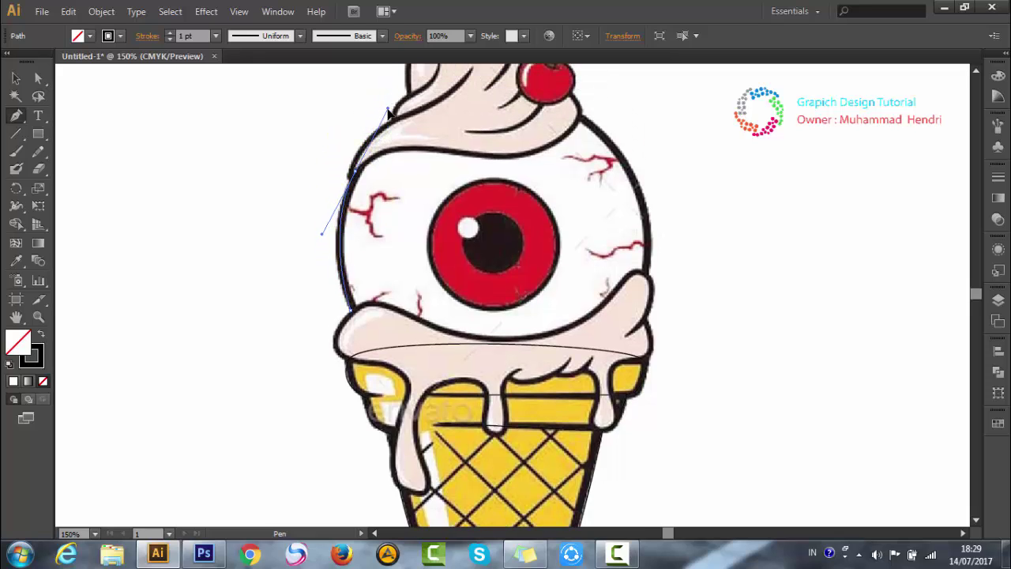
click(356, 172)
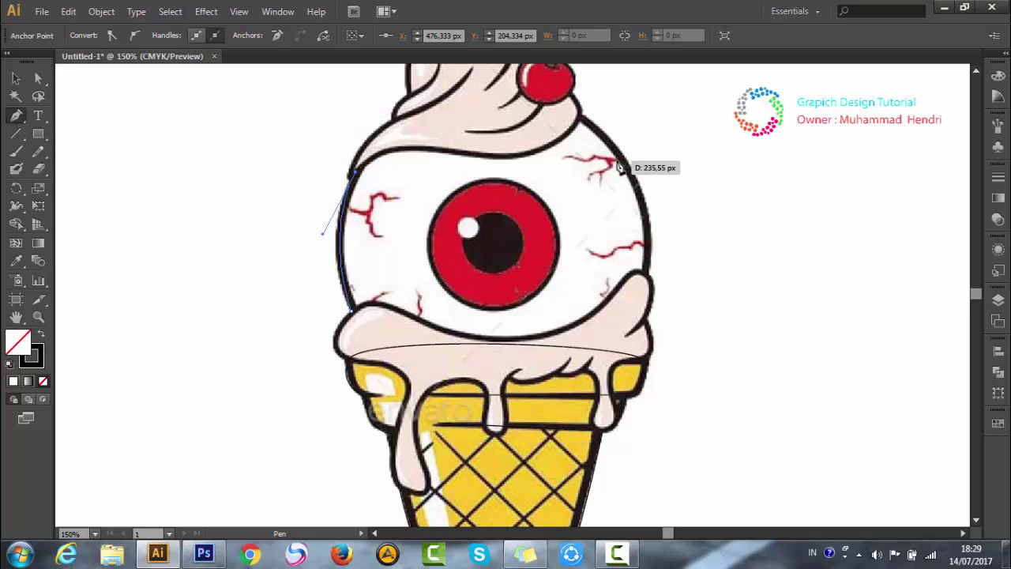
ctrl+click(620, 168)
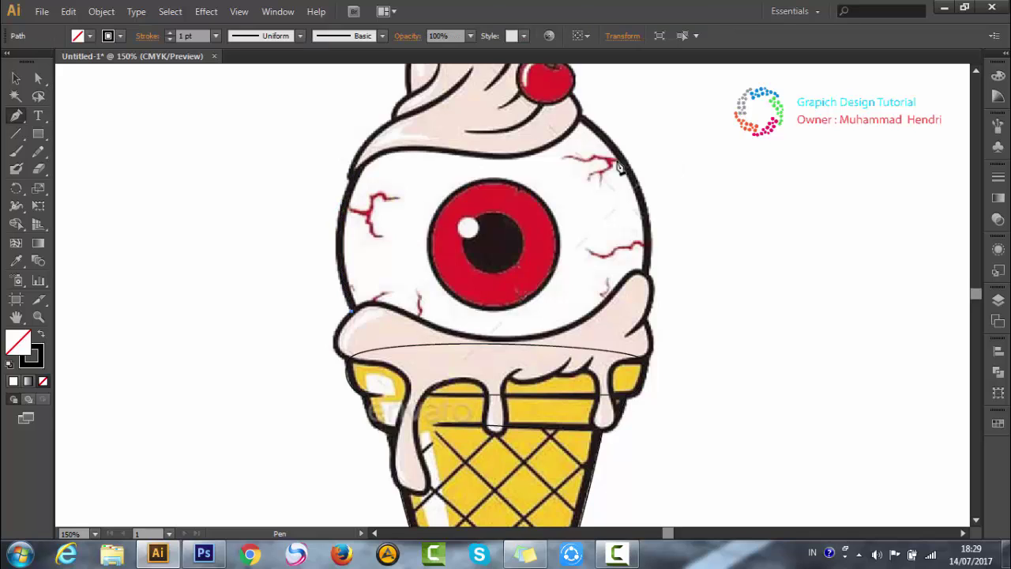
click(38, 134)
drag(39, 138, 93, 175)
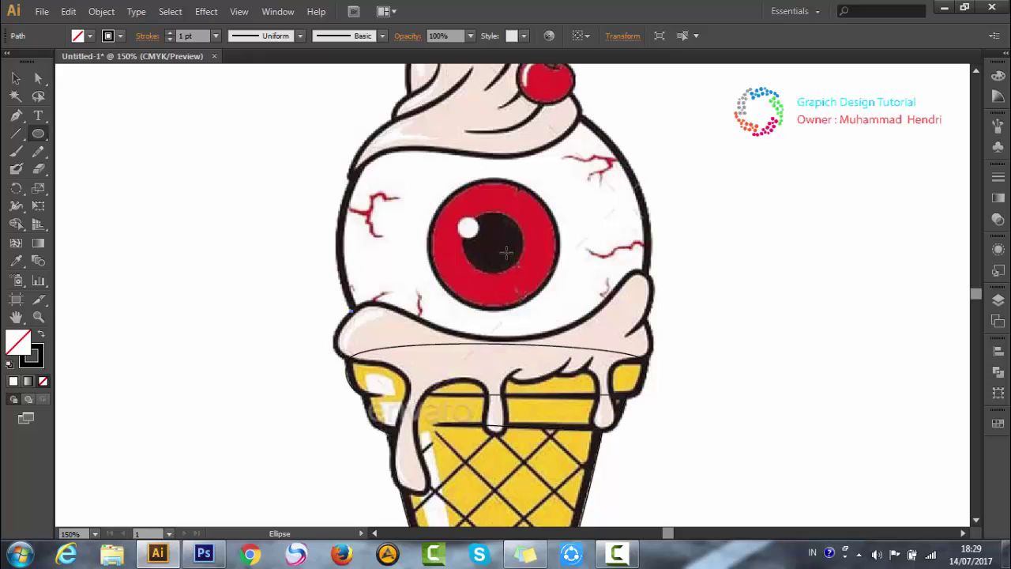
- Draw a circle around the eyeball and give it an 8 pt stroke weight
mouse_move(503, 250)
mouse_down()
mouse_move(671, 286)
mouse_move(654, 281)
mouse_up()
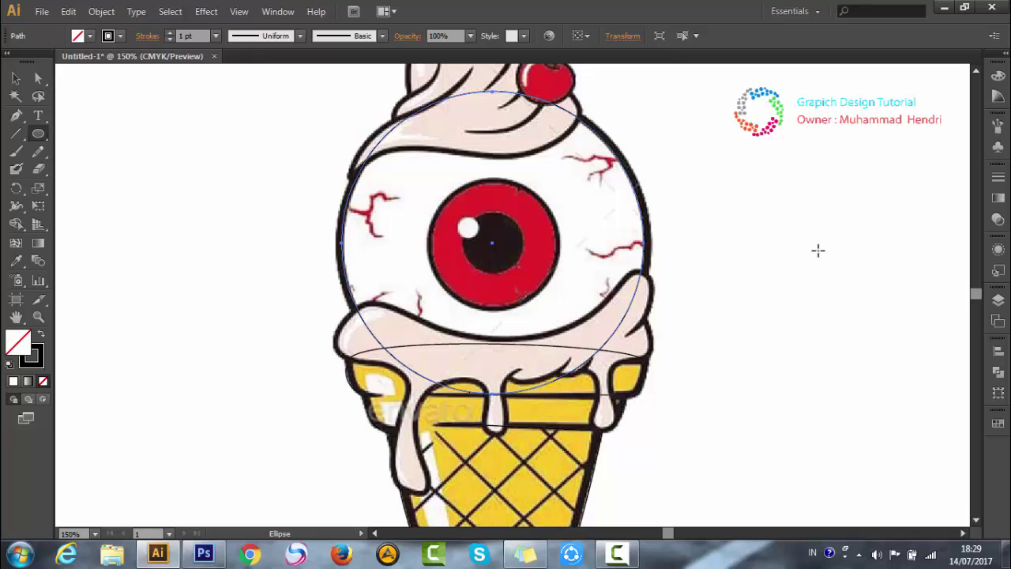
click(15, 78)
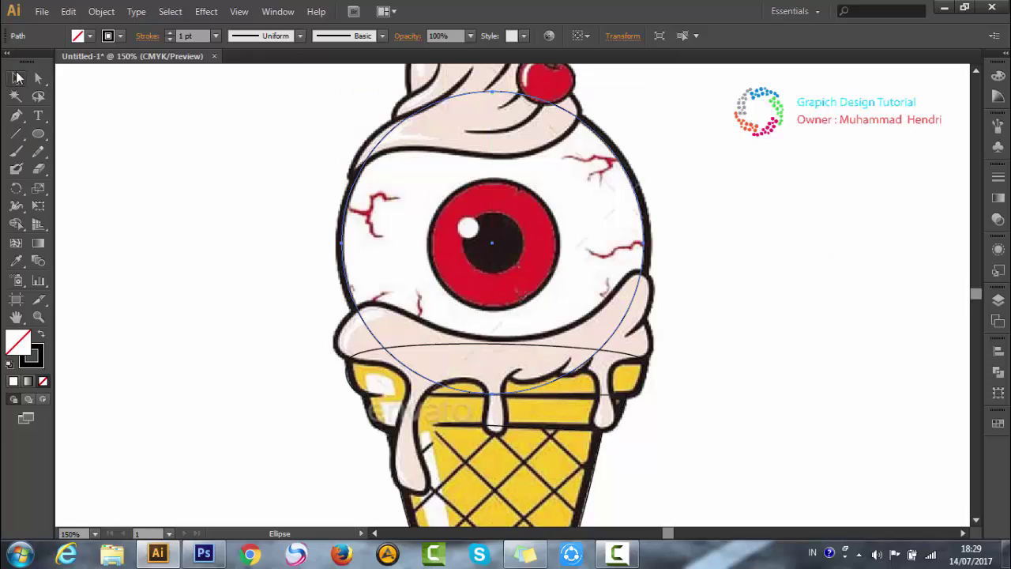
click(171, 242)
click(646, 252)
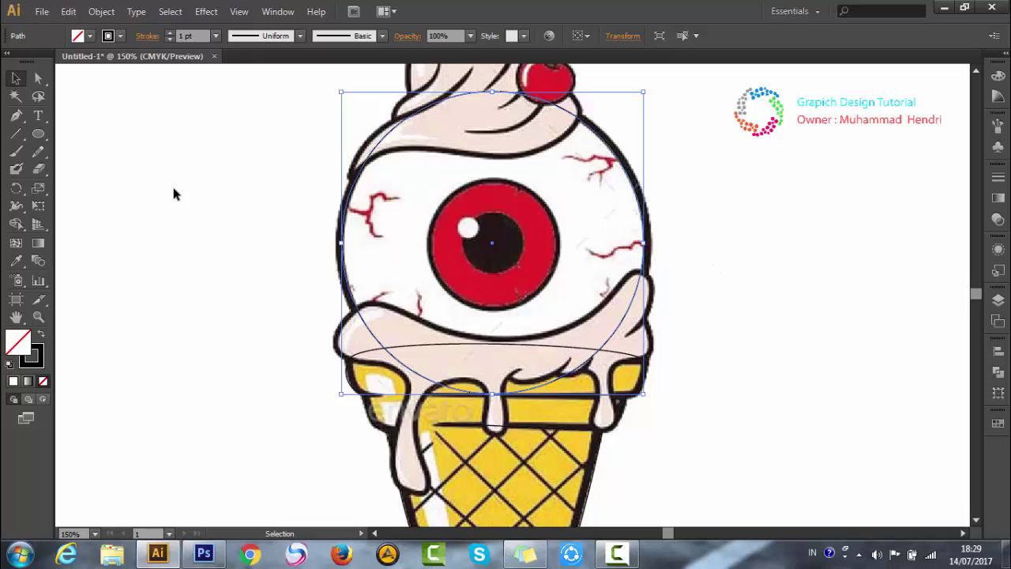
click(215, 36)
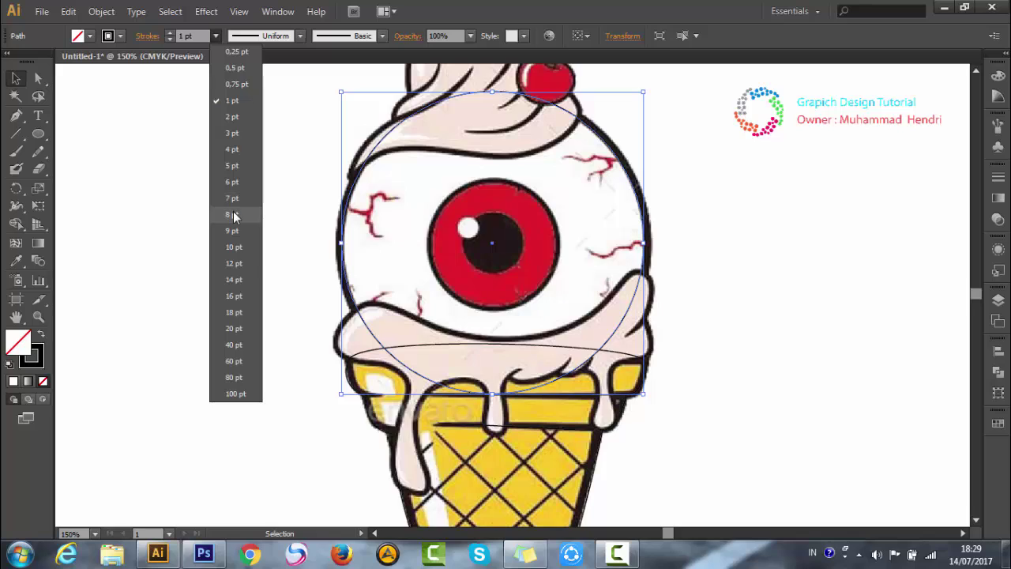
click(232, 215)
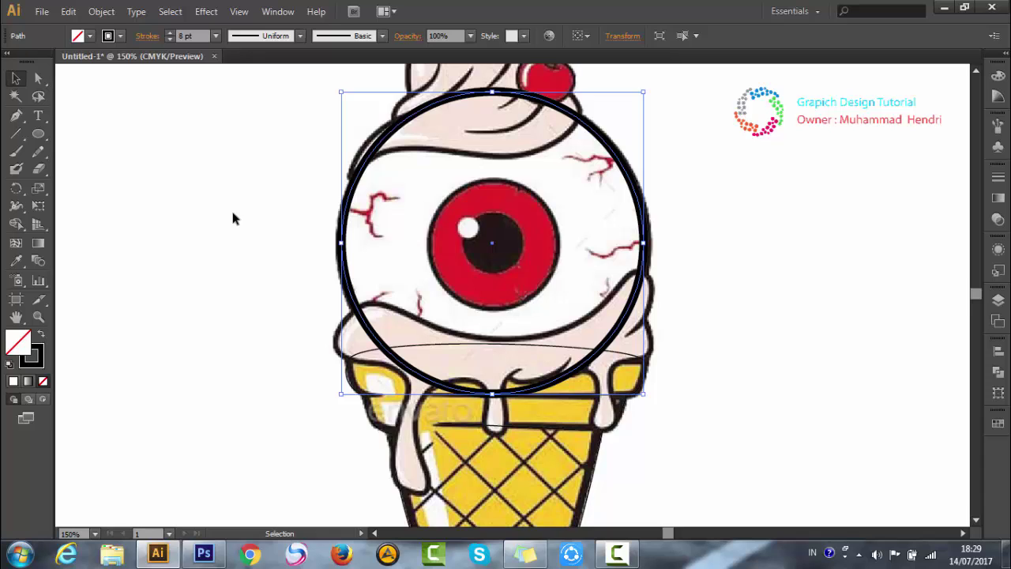
click(759, 221)
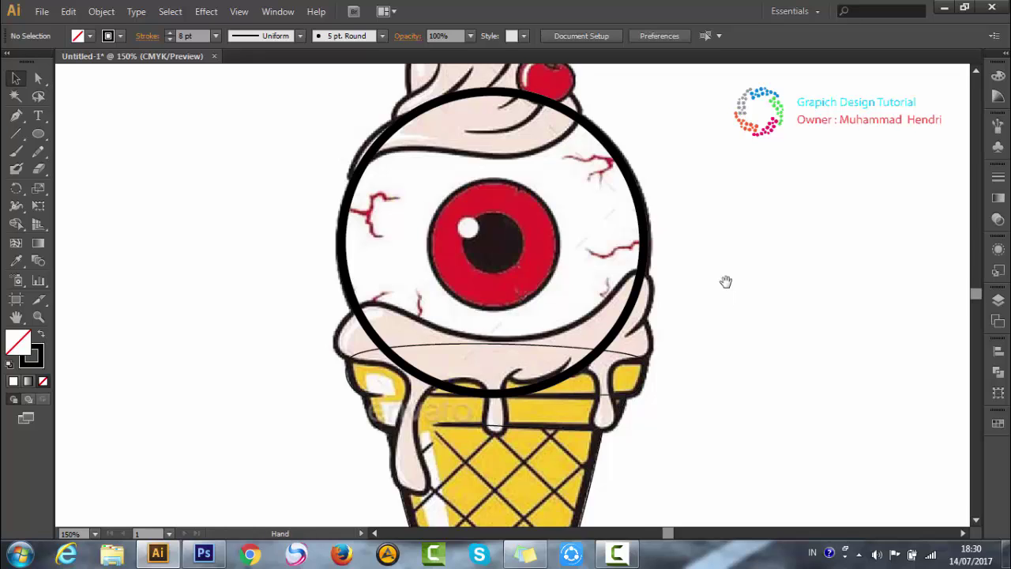
- Pan the canvas down to show the cherry and cream swirl above the eyeball
drag(725, 282, 713, 360)
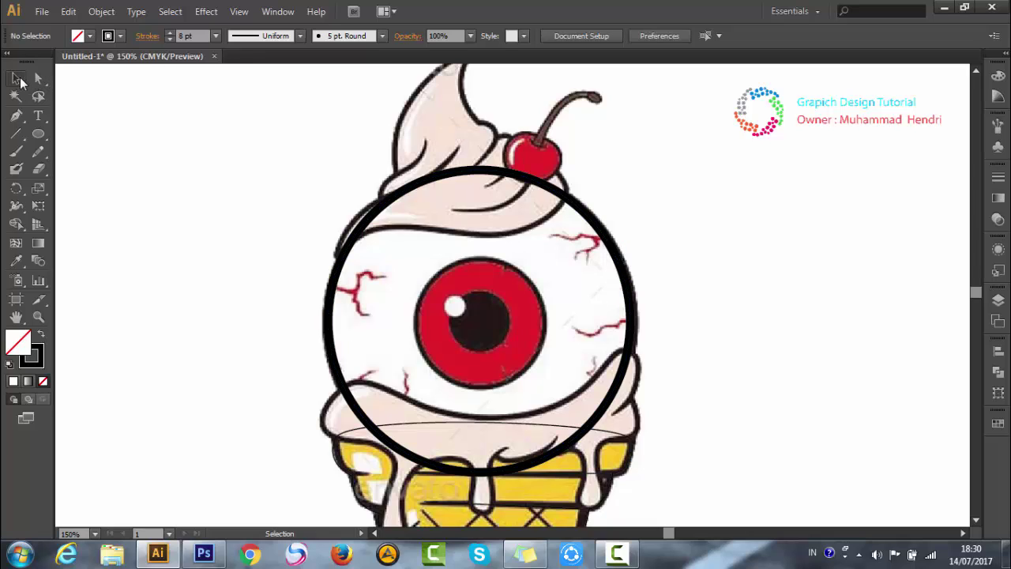
- Start the cream outline at the circle's left edge, curving around the cherry to the swirl tip
click(16, 116)
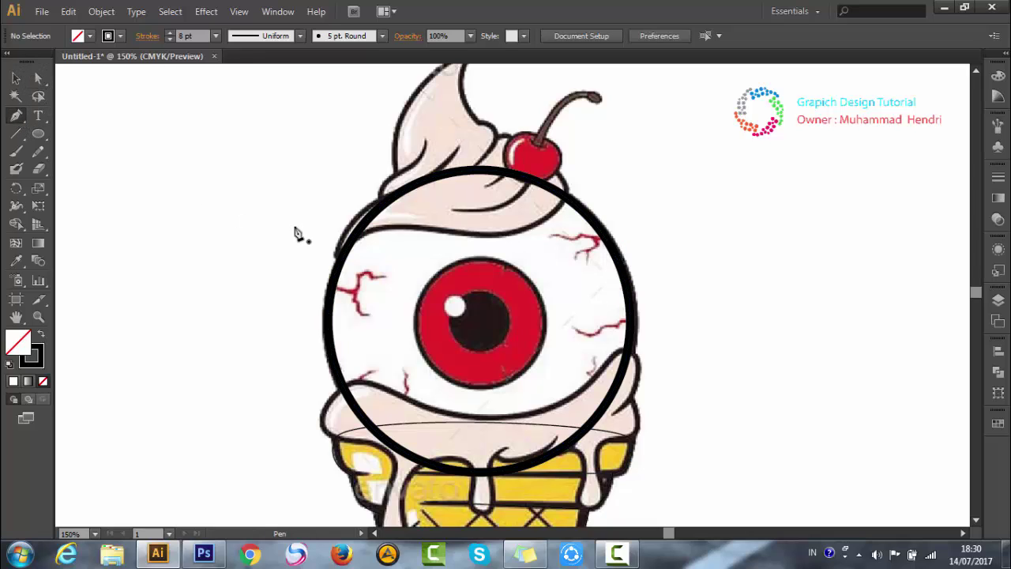
click(338, 254)
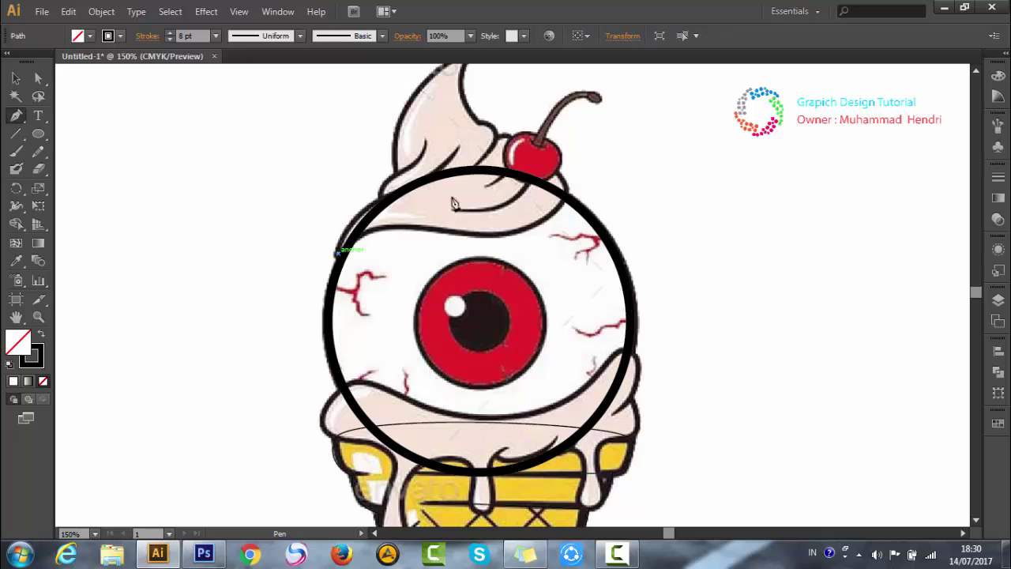
drag(400, 226, 457, 235)
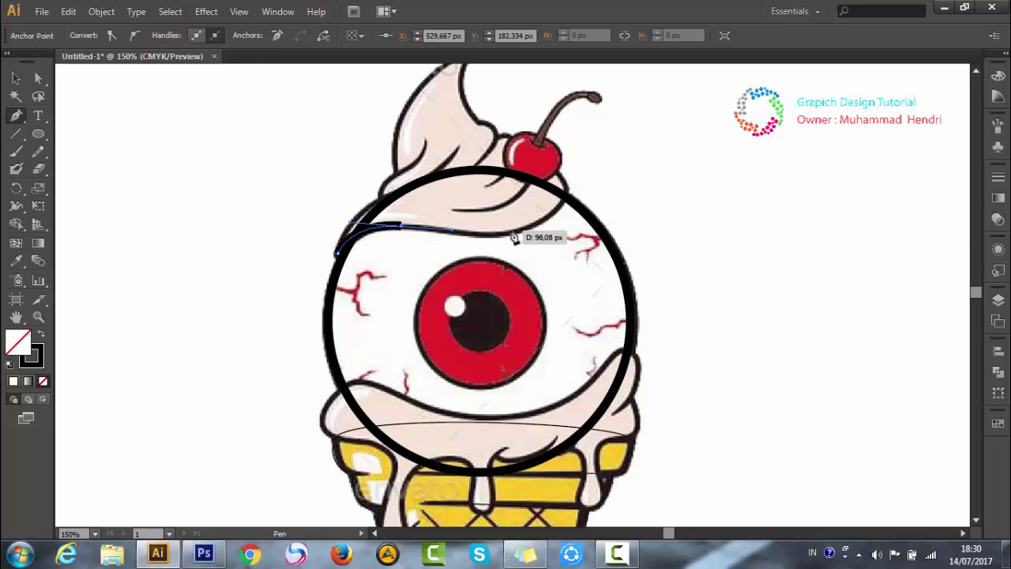
mouse_move(457, 235)
mouse_down()
mouse_move(531, 232)
mouse_move(563, 146)
mouse_up()
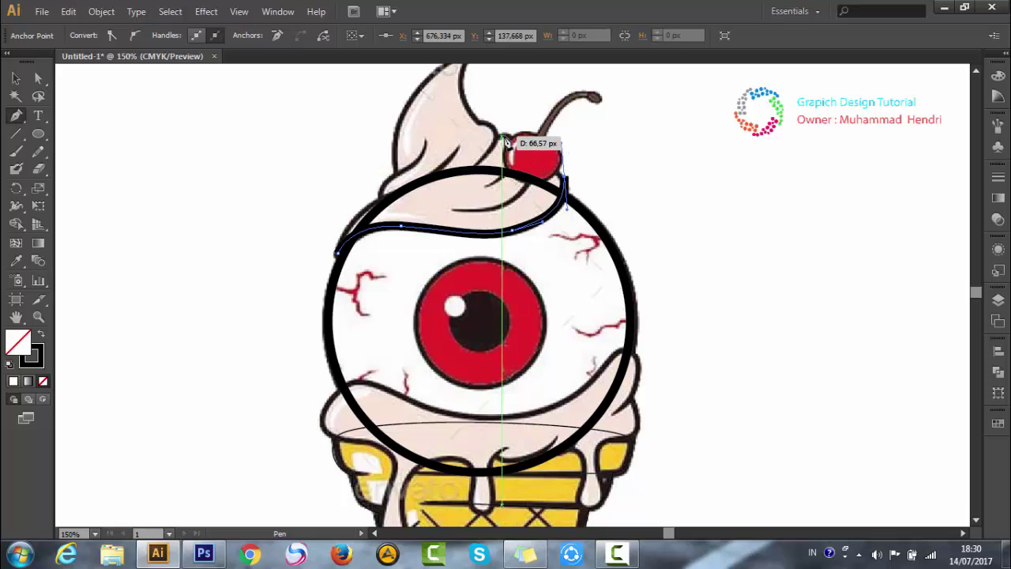
mouse_move(504, 140)
mouse_down()
mouse_move(507, 153)
mouse_move(479, 167)
mouse_up()
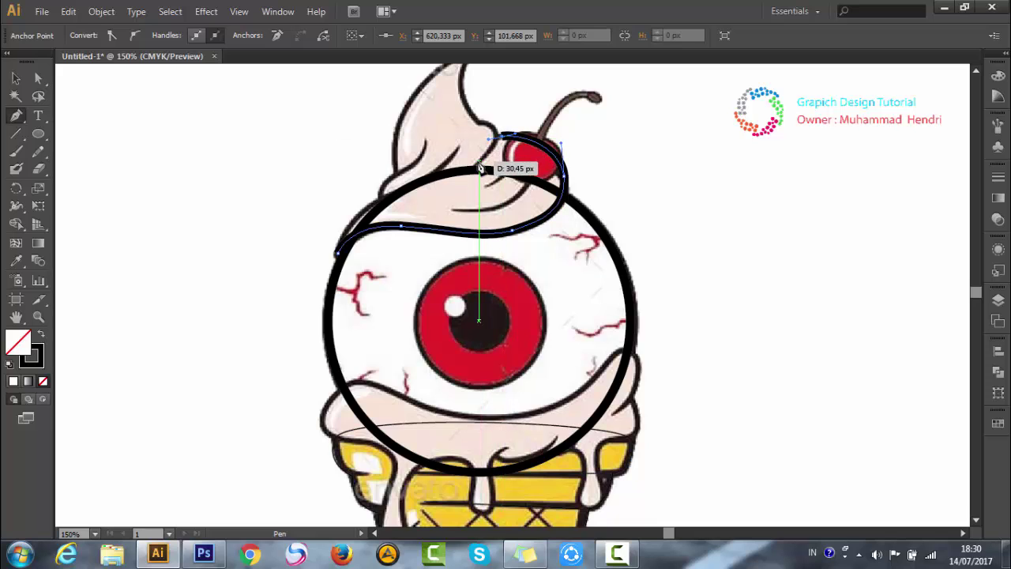
mouse_move(478, 167)
mouse_down()
mouse_move(495, 133)
mouse_move(483, 167)
mouse_move(480, 125)
mouse_up()
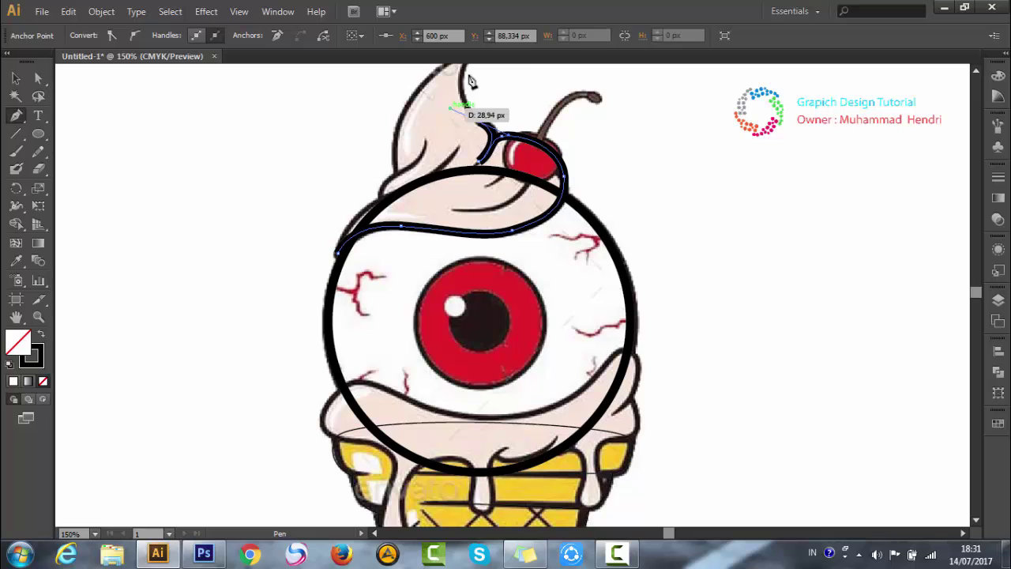
drag(493, 208, 489, 309)
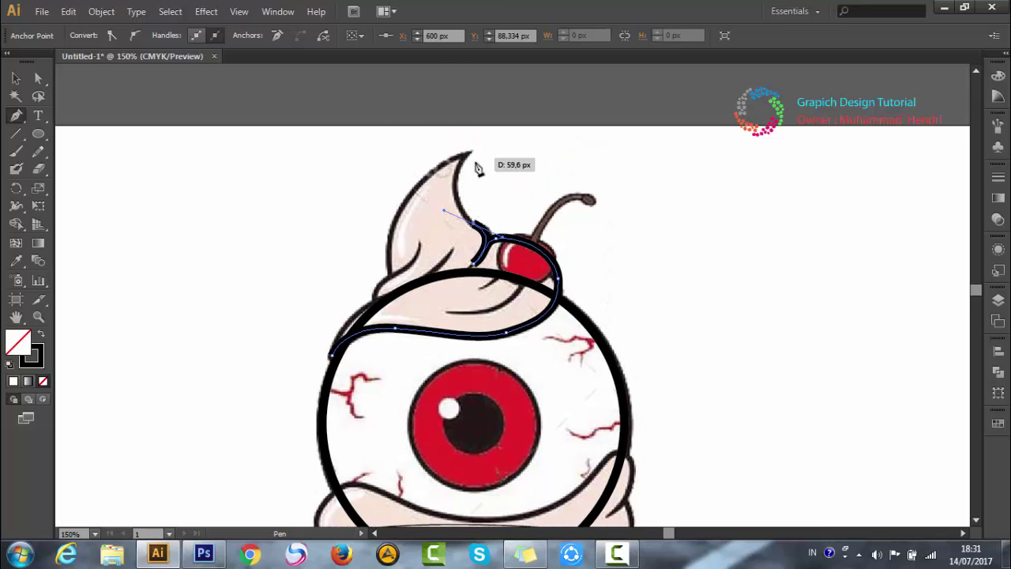
drag(470, 158, 484, 151)
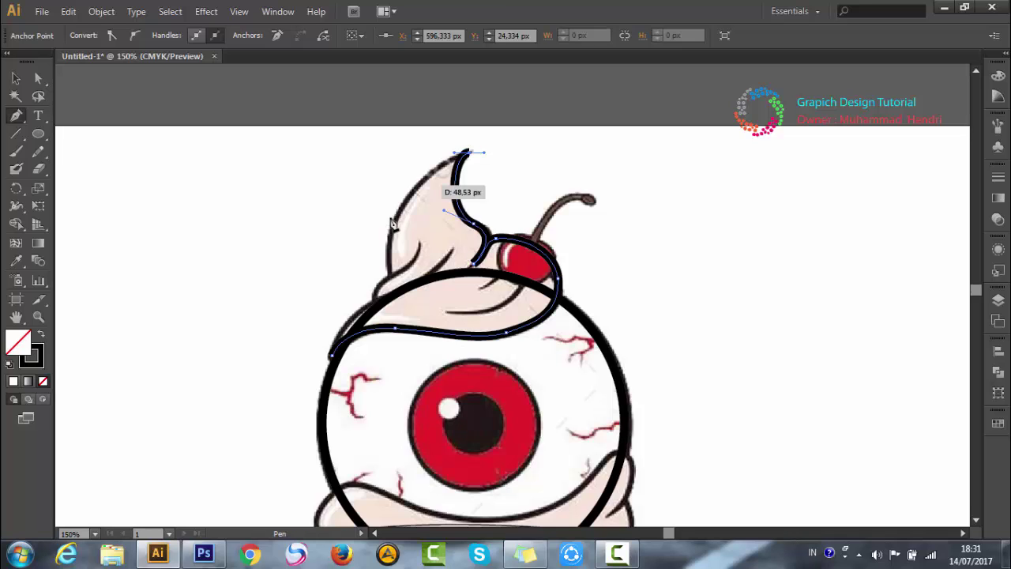
- Trace the swirl's left edge back down to the cream's lower left and finish the path
drag(387, 259, 397, 385)
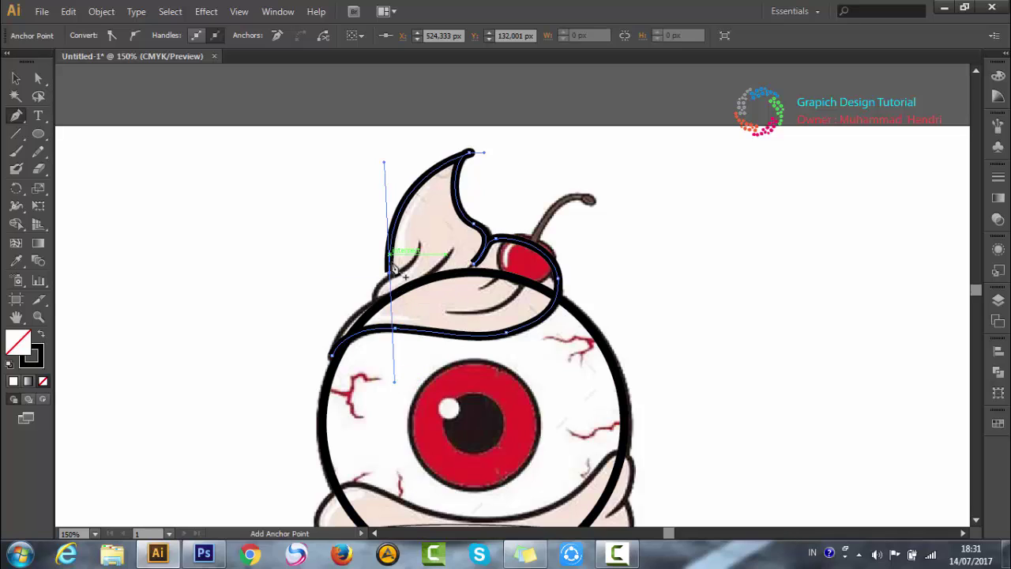
click(388, 270)
mouse_move(389, 273)
mouse_down()
mouse_move(421, 251)
mouse_move(394, 286)
mouse_move(419, 252)
mouse_up()
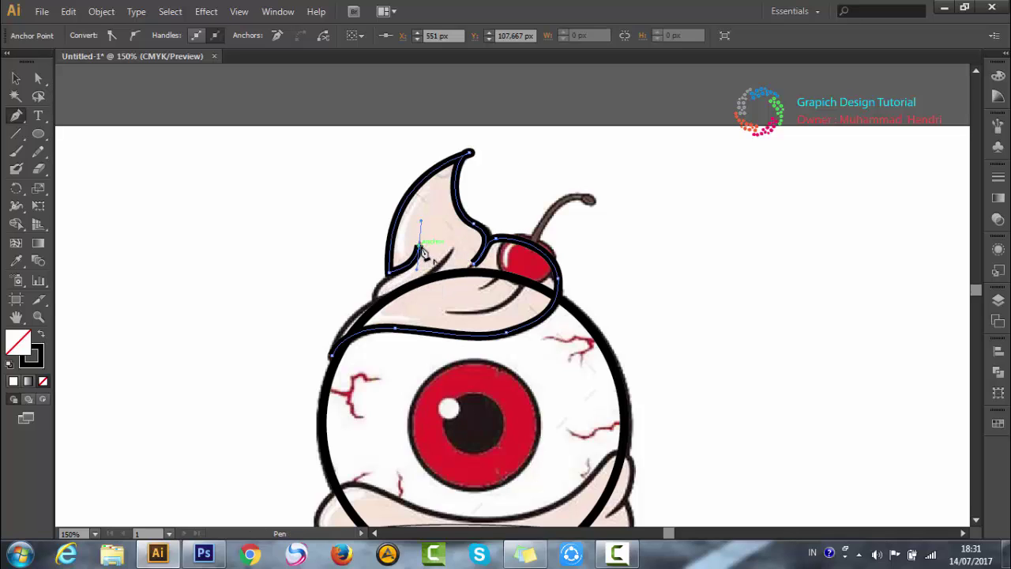
click(420, 247)
drag(376, 294, 378, 306)
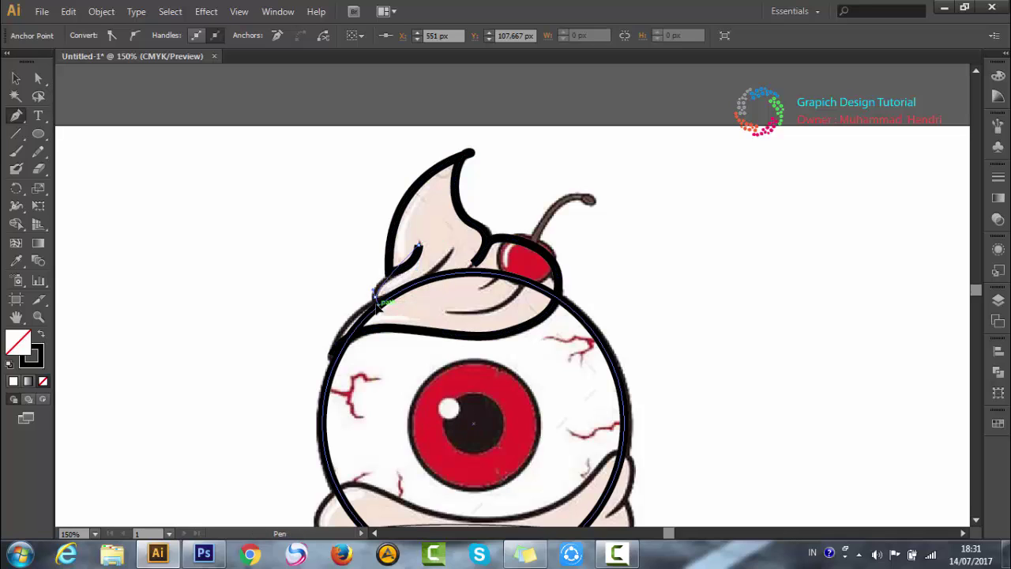
drag(377, 306, 390, 308)
click(389, 312)
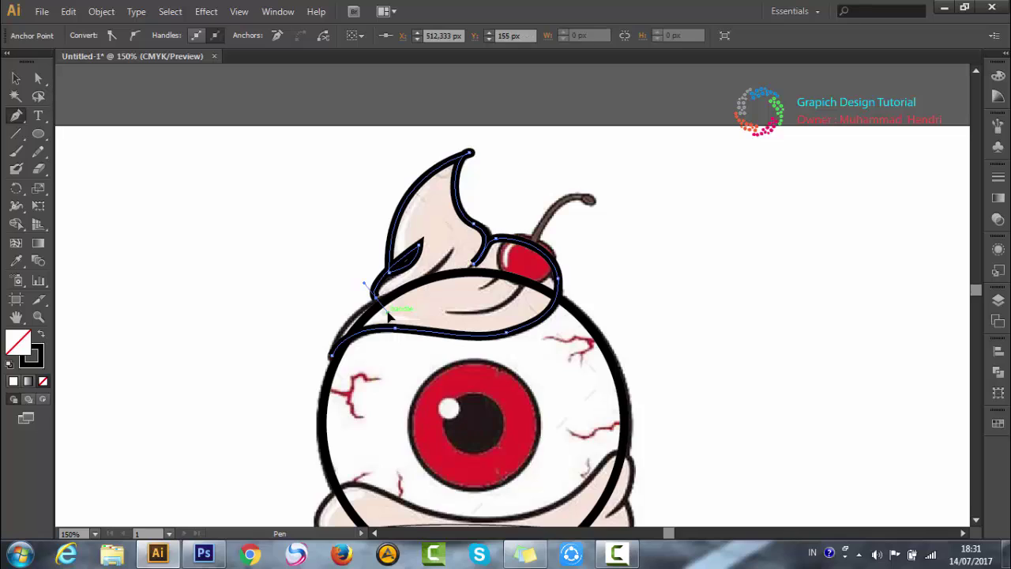
key(ctrl+z)
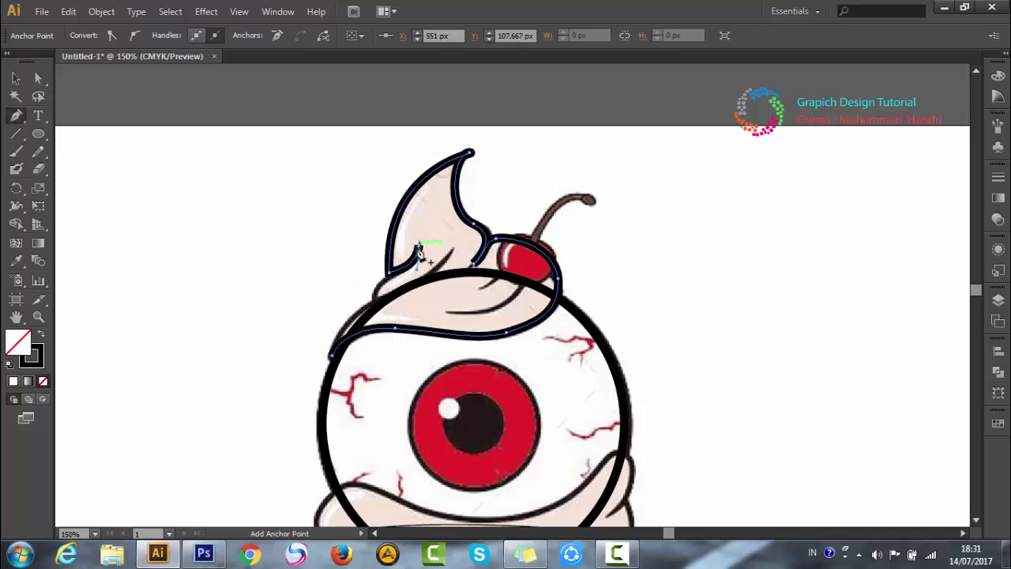
drag(419, 250, 371, 318)
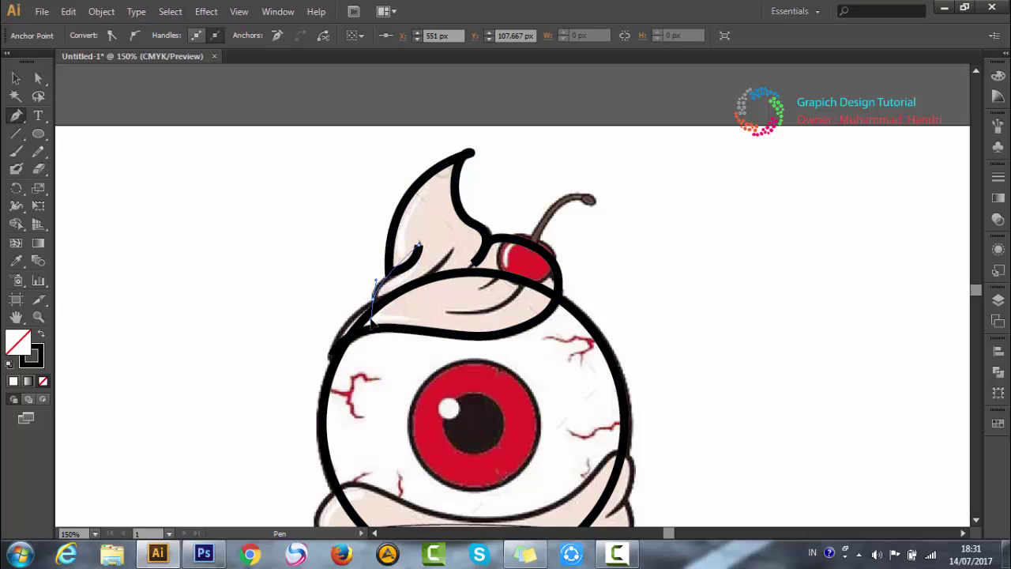
ctrl+click(371, 319)
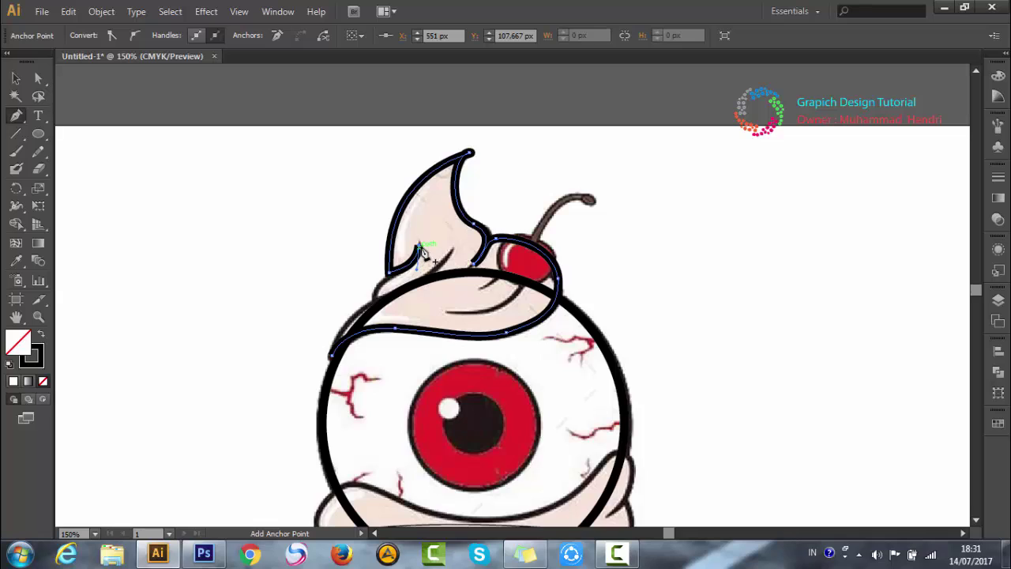
mouse_move(419, 250)
mouse_down()
mouse_move(378, 297)
mouse_move(387, 288)
mouse_up()
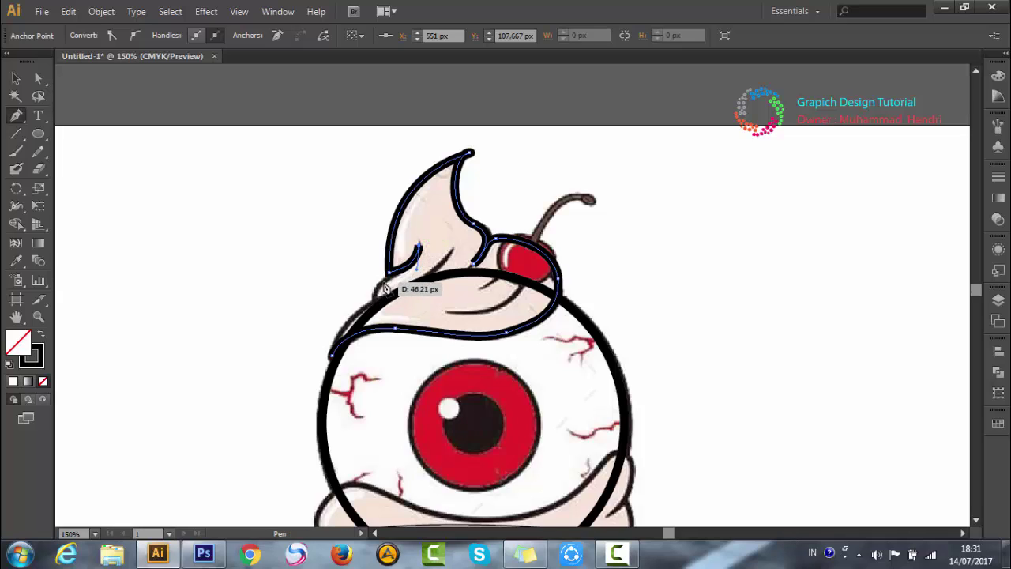
key(ctrl)
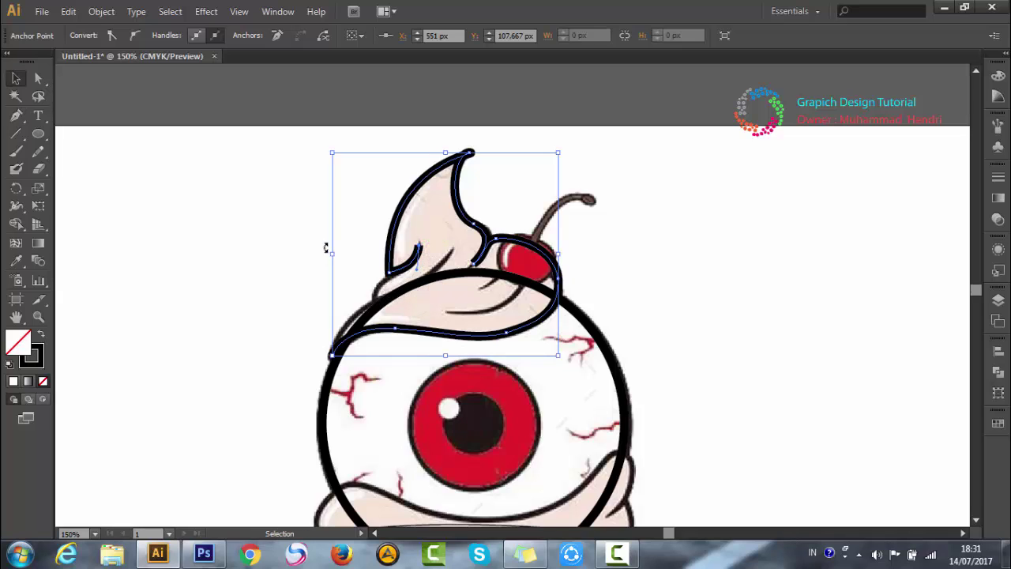
- Try a stroke on the cream's left side, undo the misplaced segment, and clear the selection
click(308, 250)
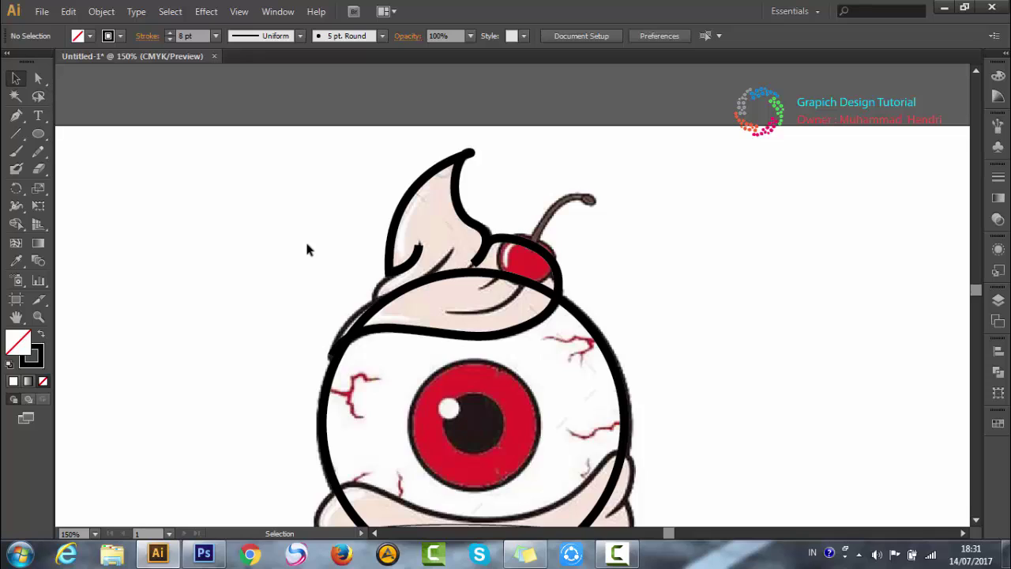
key(p)
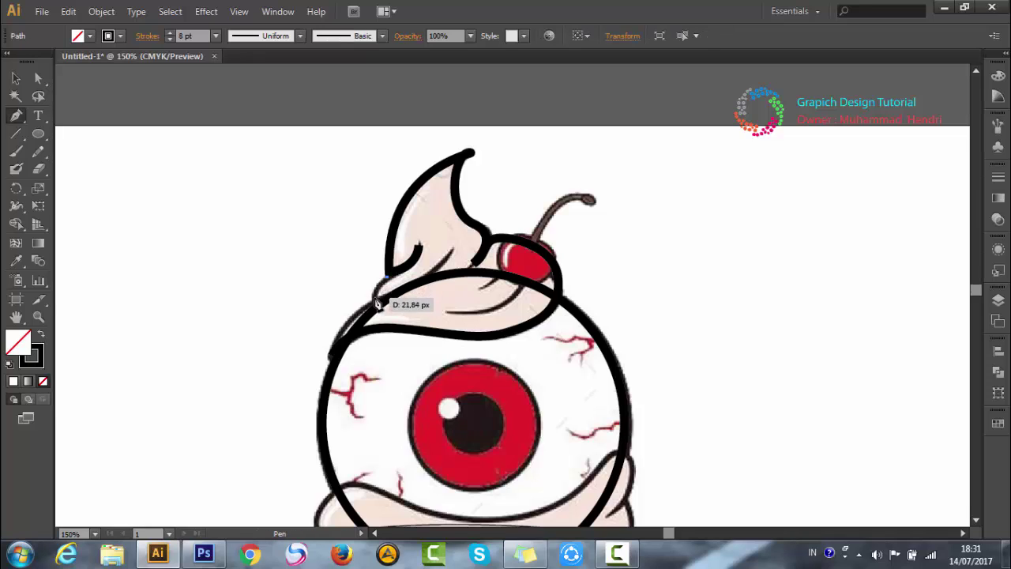
click(378, 304)
click(376, 297)
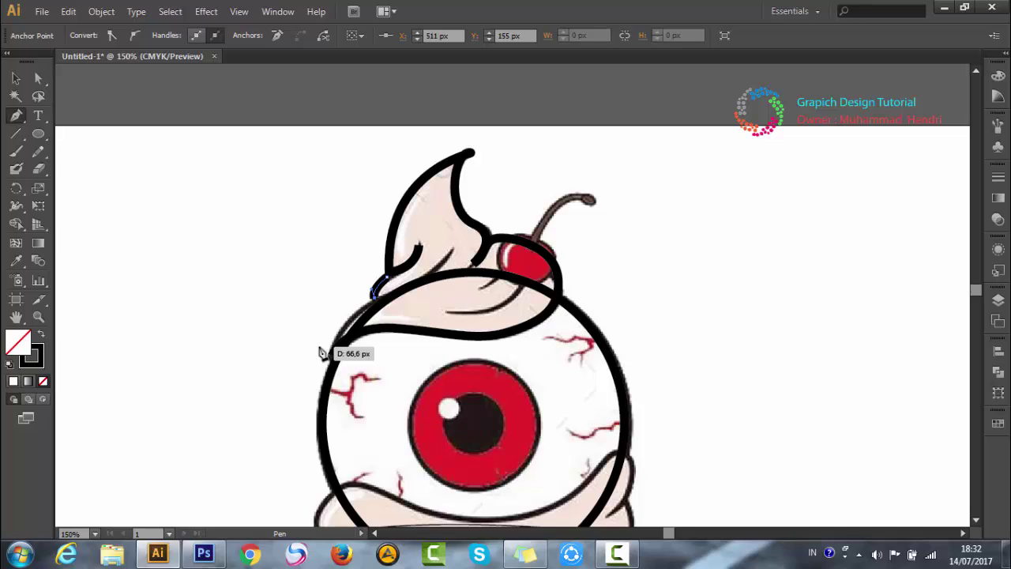
click(451, 251)
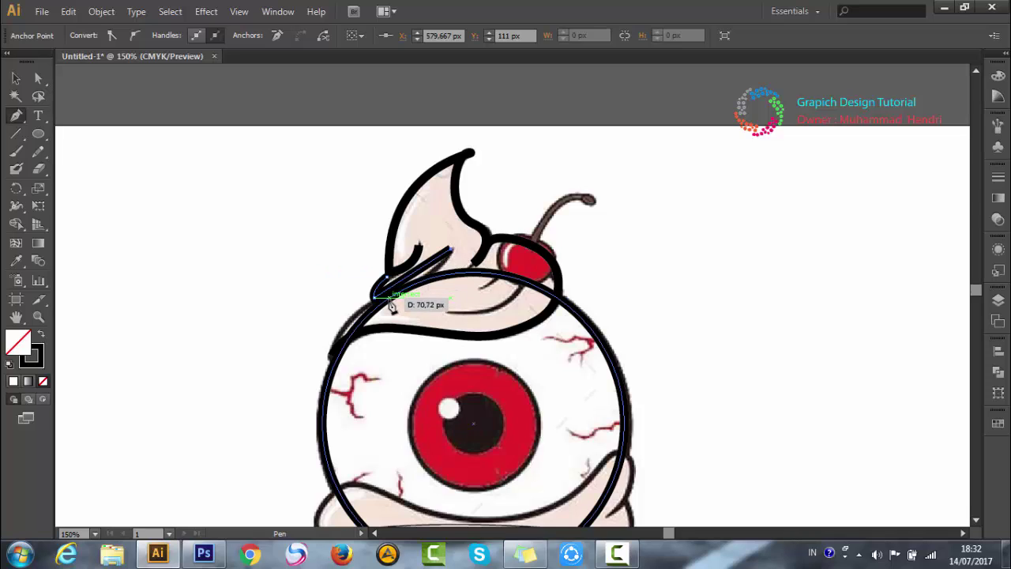
key(ctrl+z)
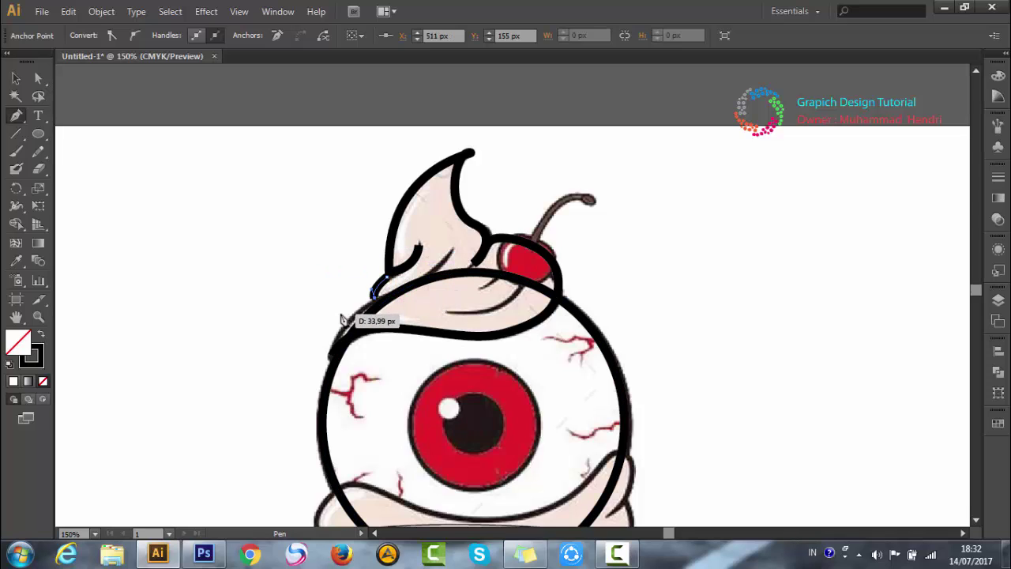
key(v)
click(304, 246)
- Draw a curved stroke from the cream fold down the left edge to the eyeball outline
key(p)
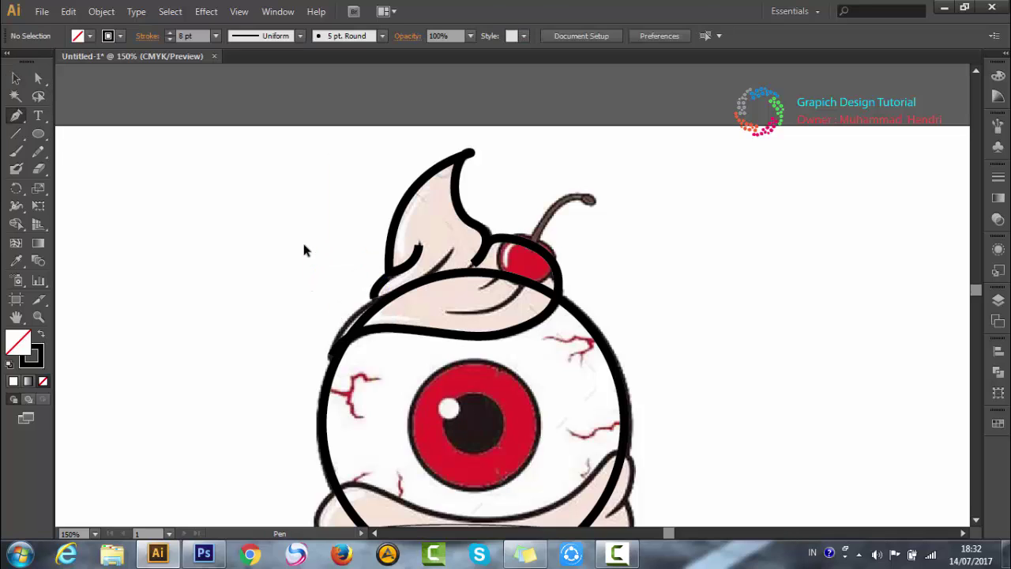
click(452, 251)
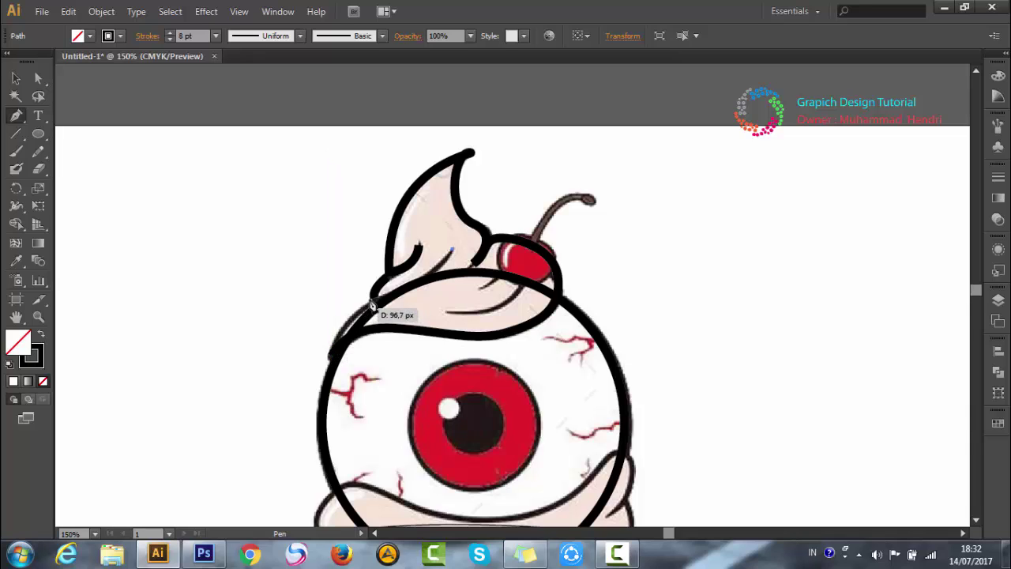
drag(367, 304, 312, 316)
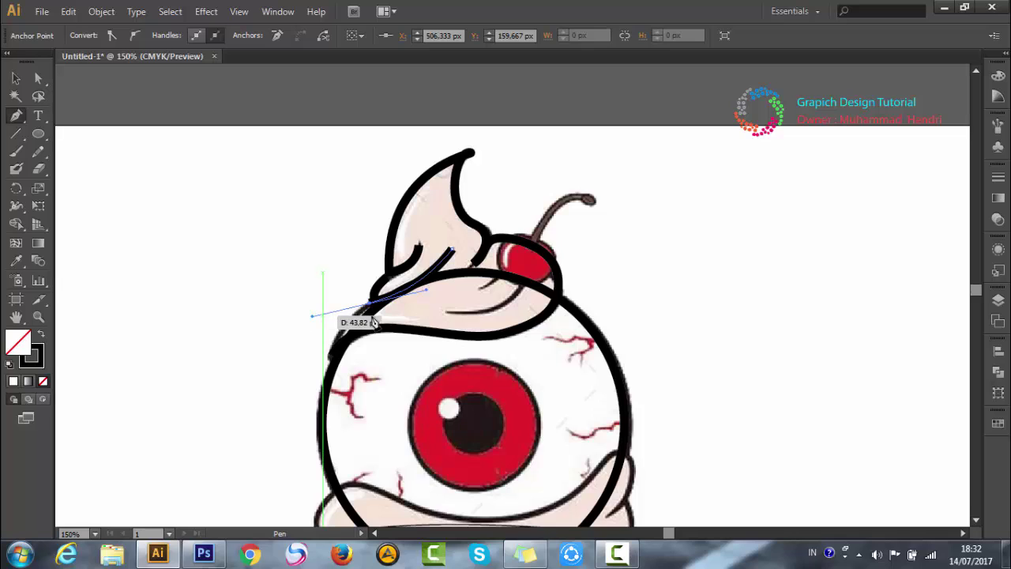
click(326, 368)
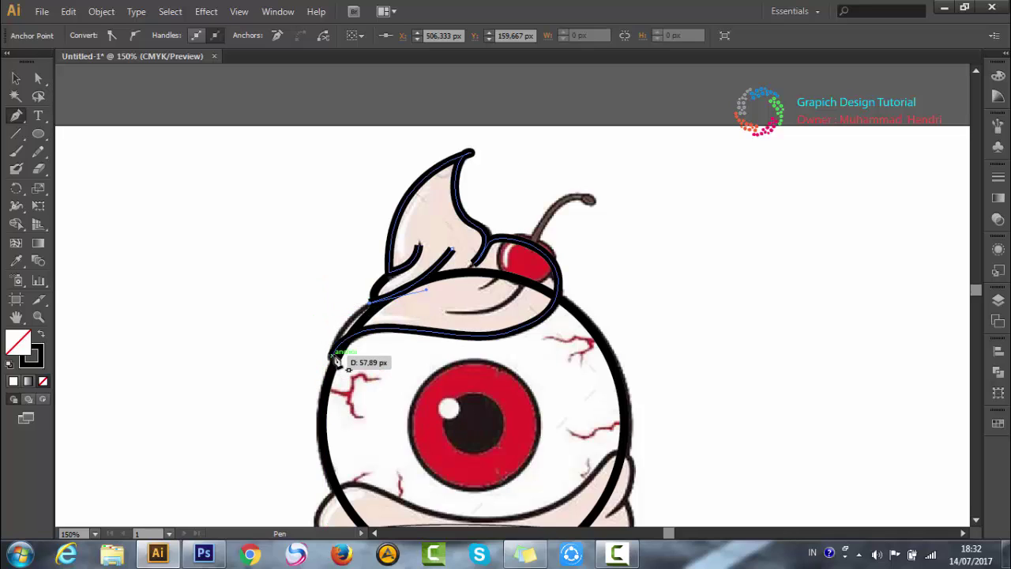
drag(327, 368, 326, 354)
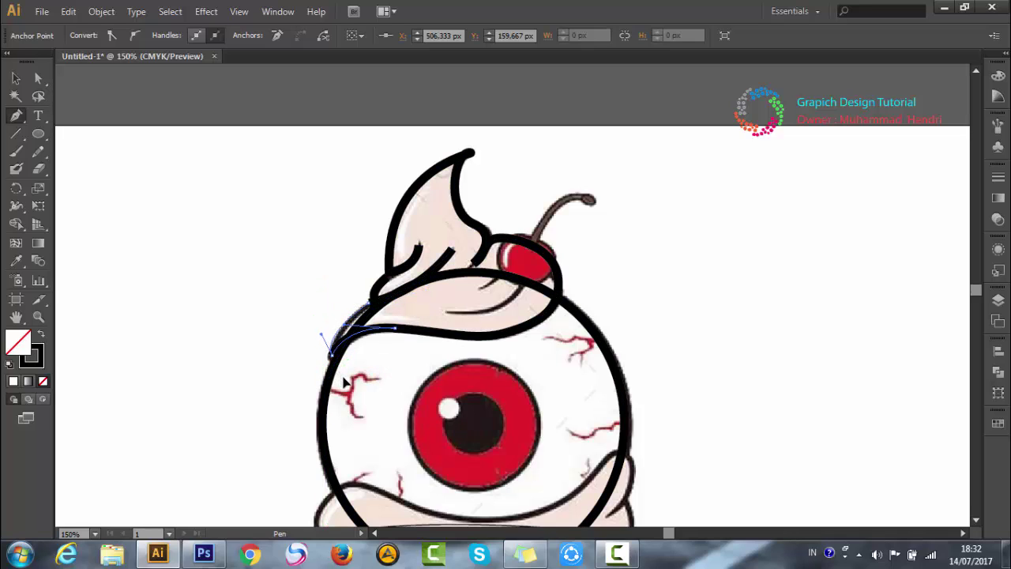
drag(372, 301, 426, 290)
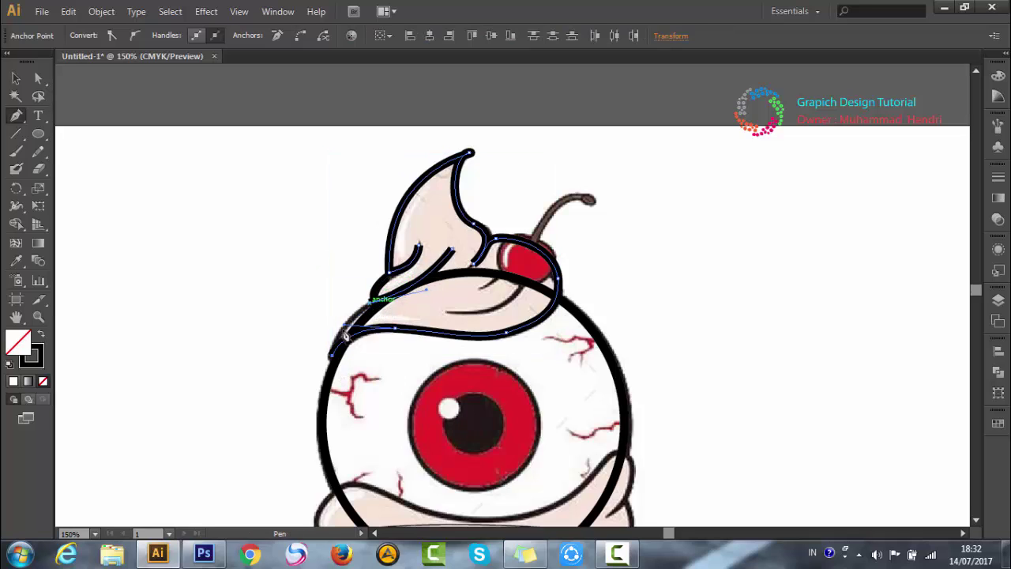
drag(332, 353, 329, 368)
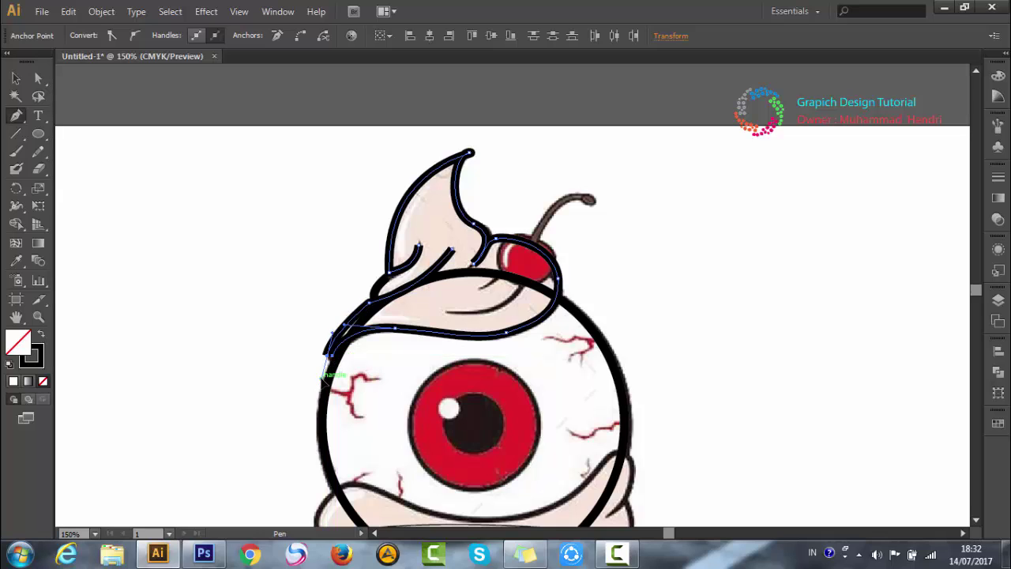
key(v)
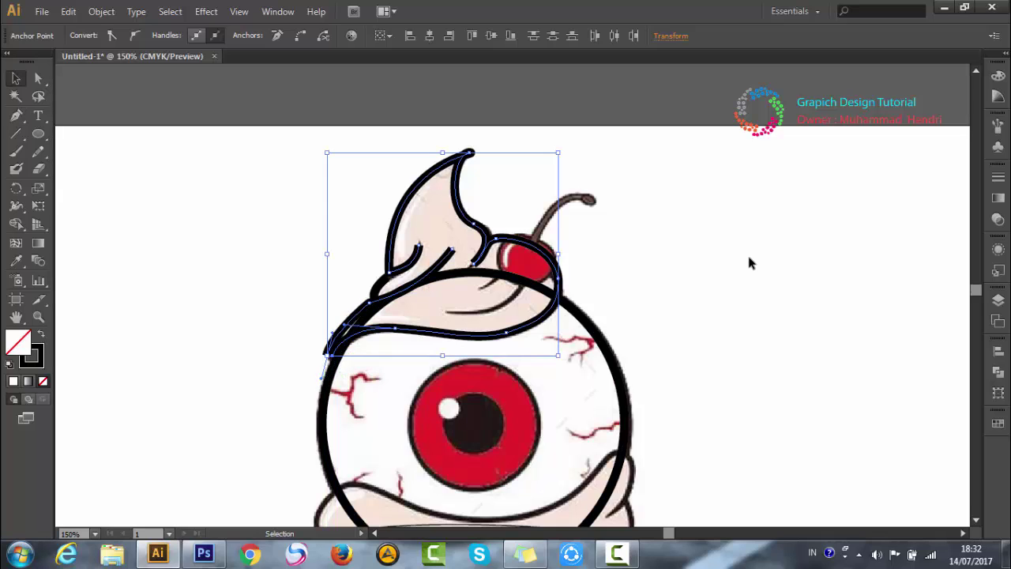
click(749, 259)
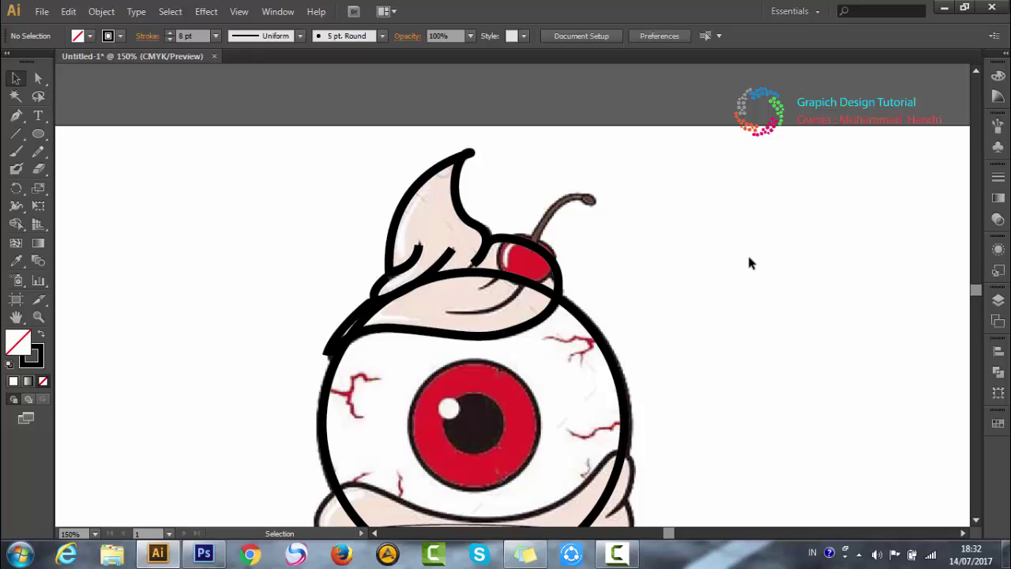
- Draw a curved stroke along the inner cream fold toward the cherry, undoing the extra segment
key(p)
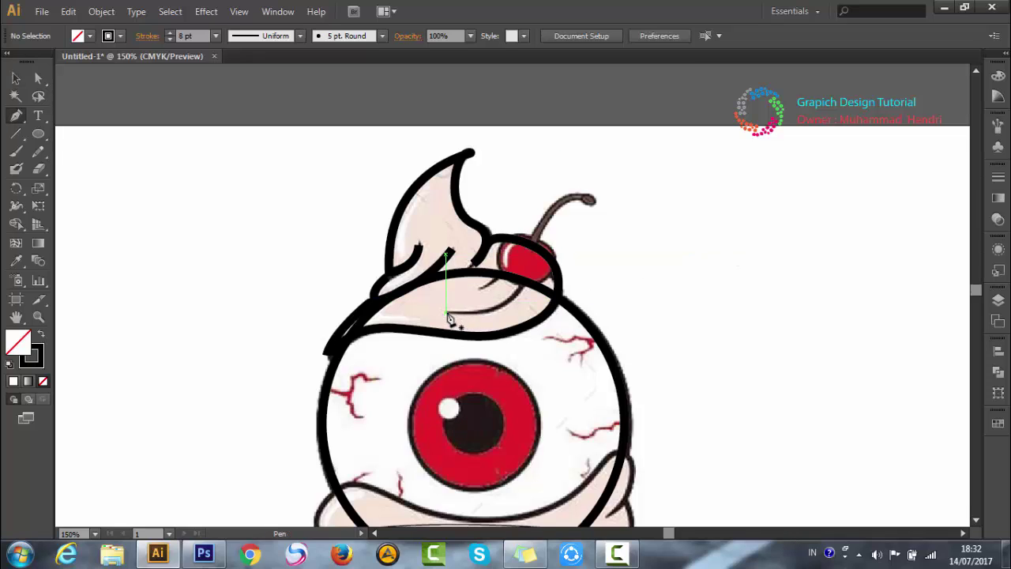
mouse_move(447, 314)
mouse_down()
mouse_move(529, 285)
mouse_move(558, 234)
mouse_up()
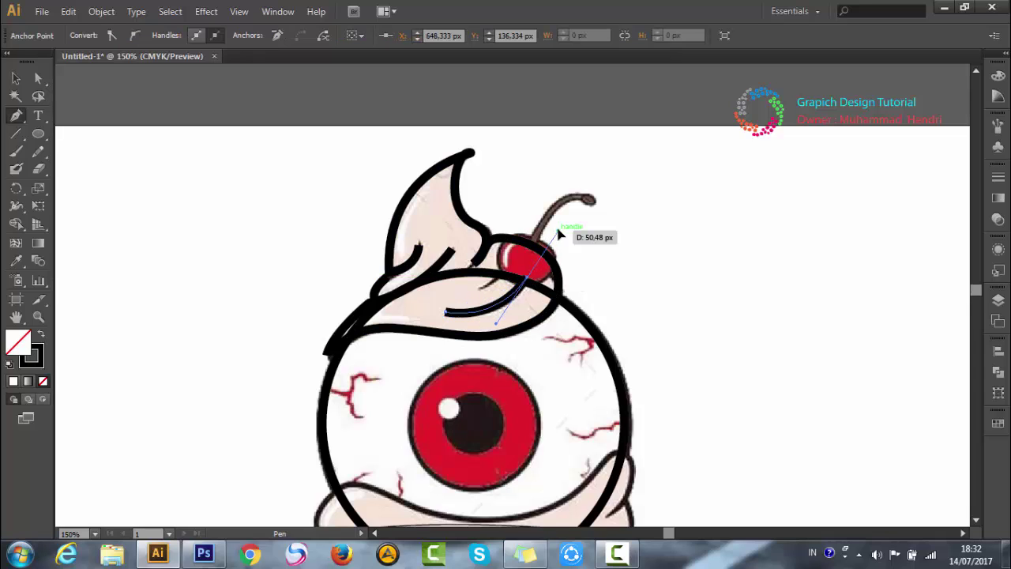
click(529, 285)
drag(483, 289, 511, 267)
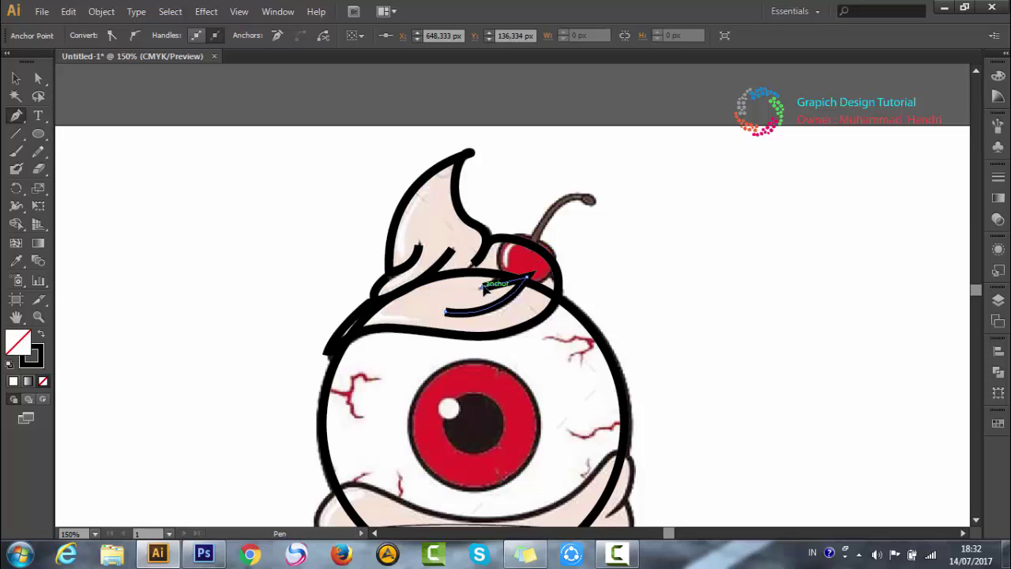
key(ctrl+z)
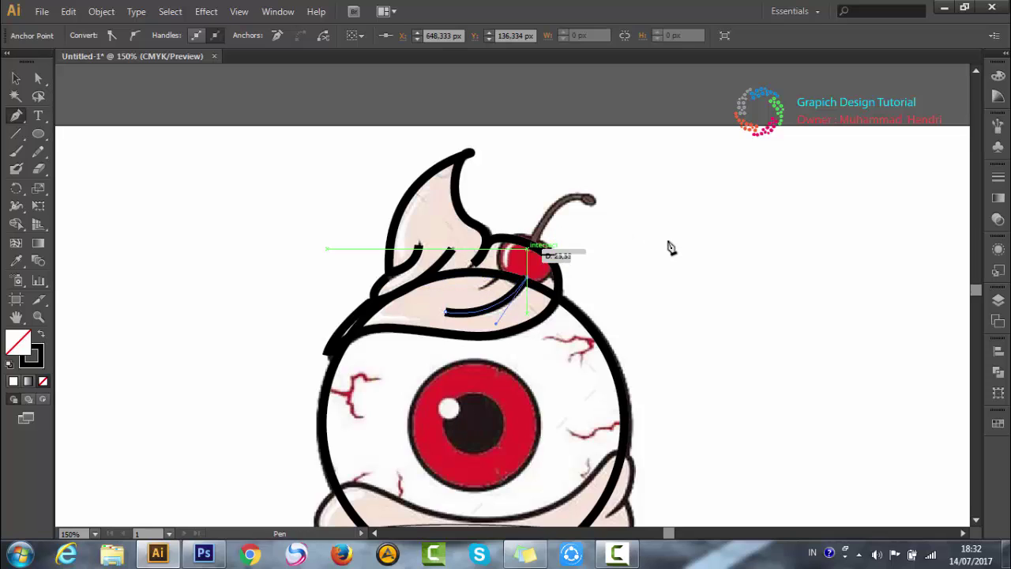
ctrl+click(668, 247)
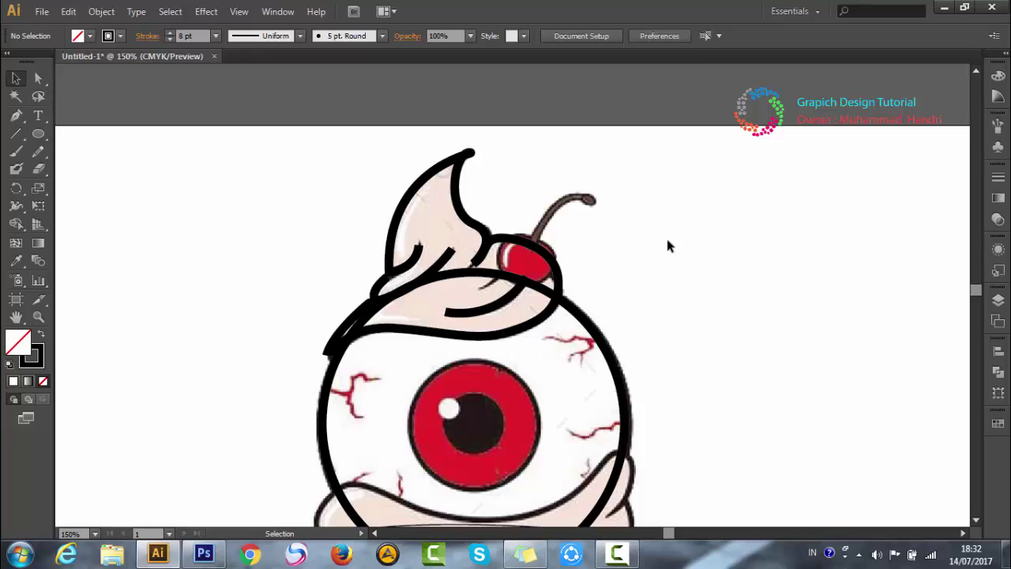
- Add a short curved stroke below the cherry and deselect it
key(p)
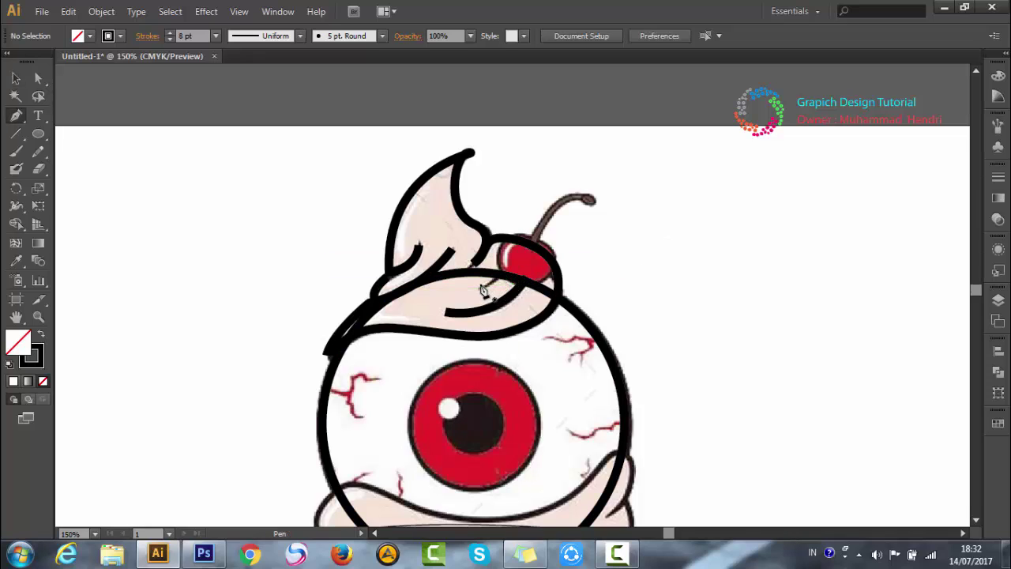
click(480, 287)
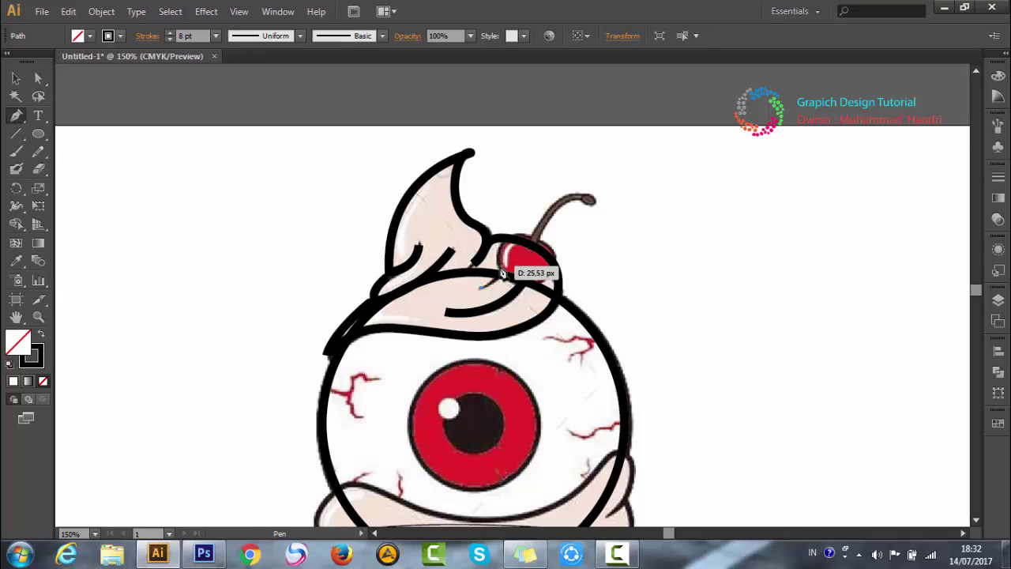
click(506, 259)
drag(507, 257, 508, 258)
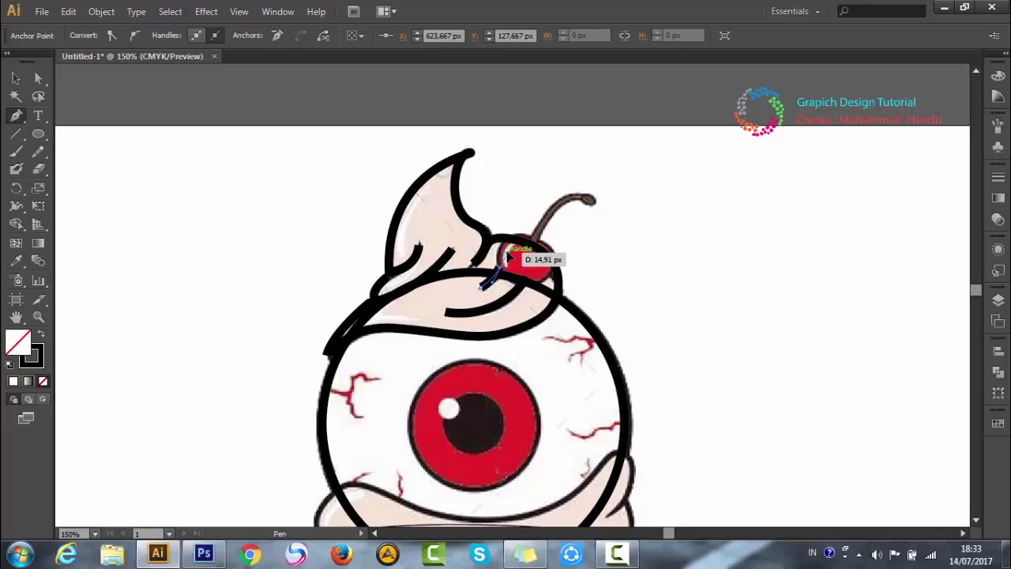
key(v)
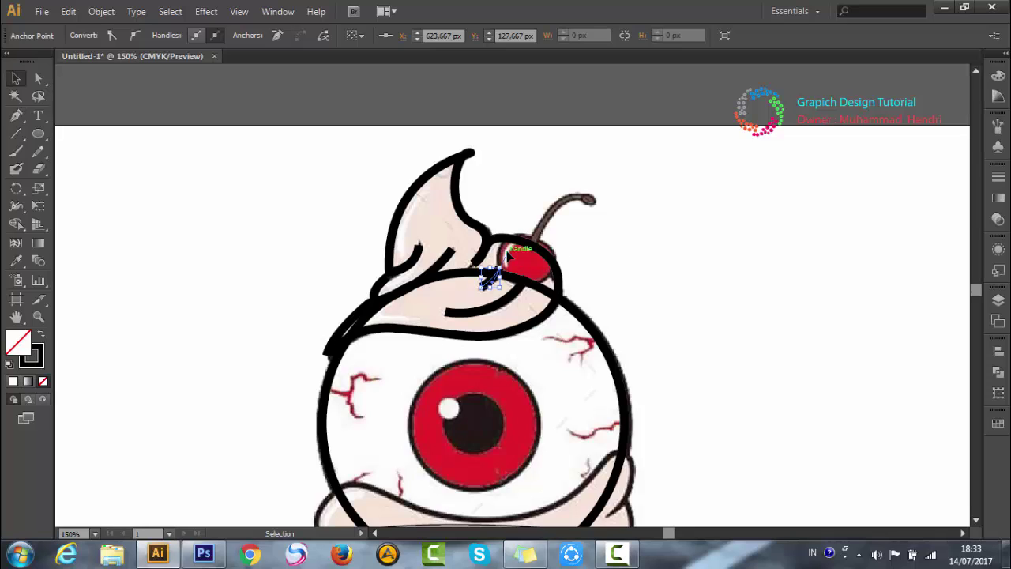
click(677, 239)
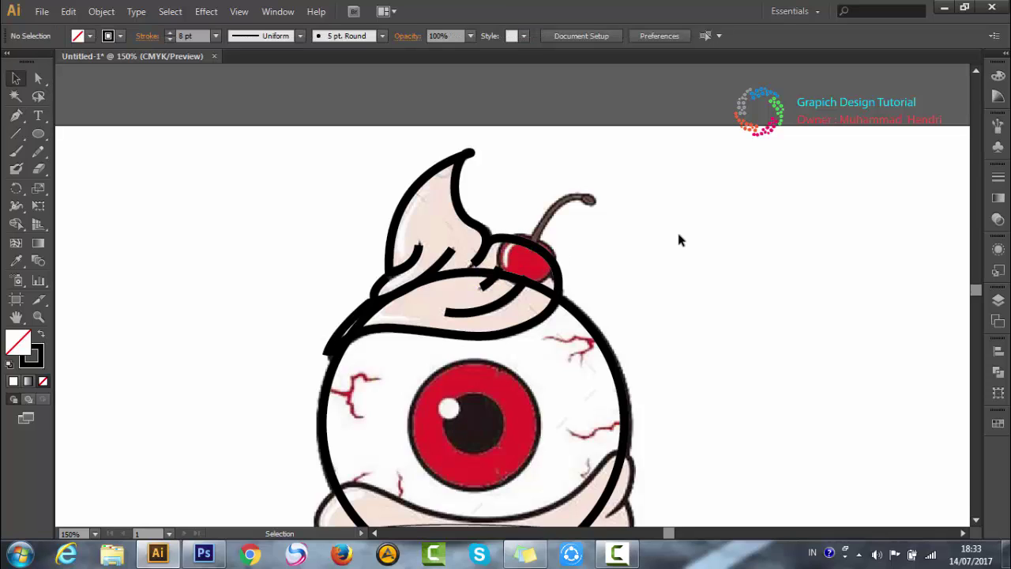
- Trace the cherry's top and lower edges, then deselect everything
key(p)
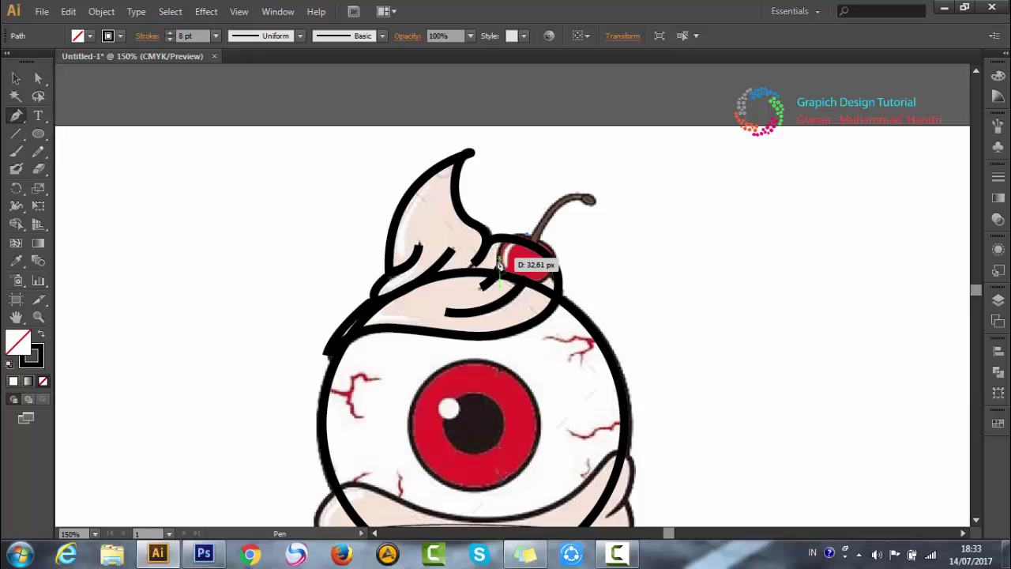
drag(503, 257, 503, 266)
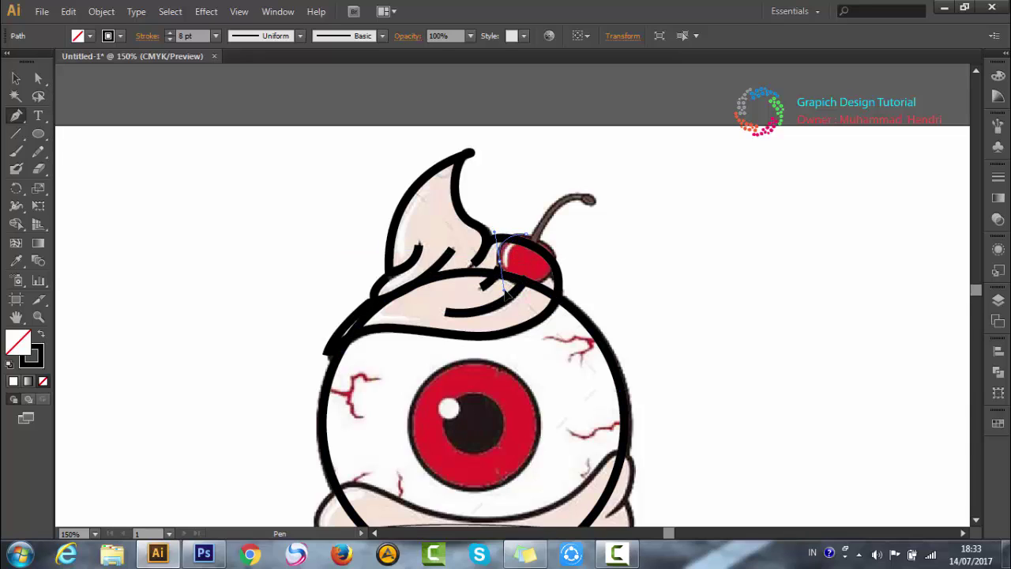
mouse_move(504, 289)
mouse_down()
mouse_move(550, 278)
mouse_move(531, 237)
mouse_up()
key(ctrl+shift+a)
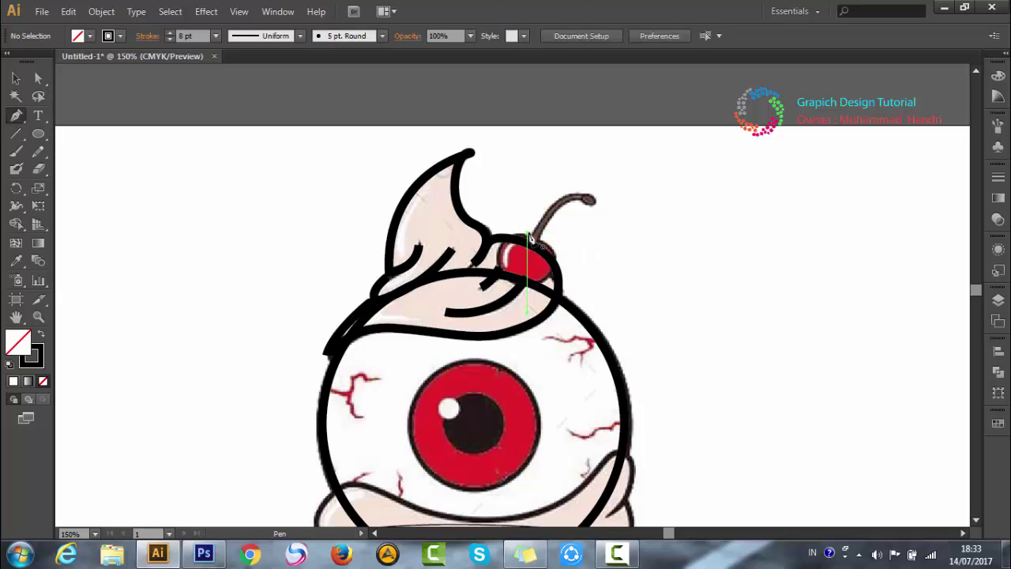
- Draw a small circle with the Ellipse tool just right of the cherry stem
click(38, 133)
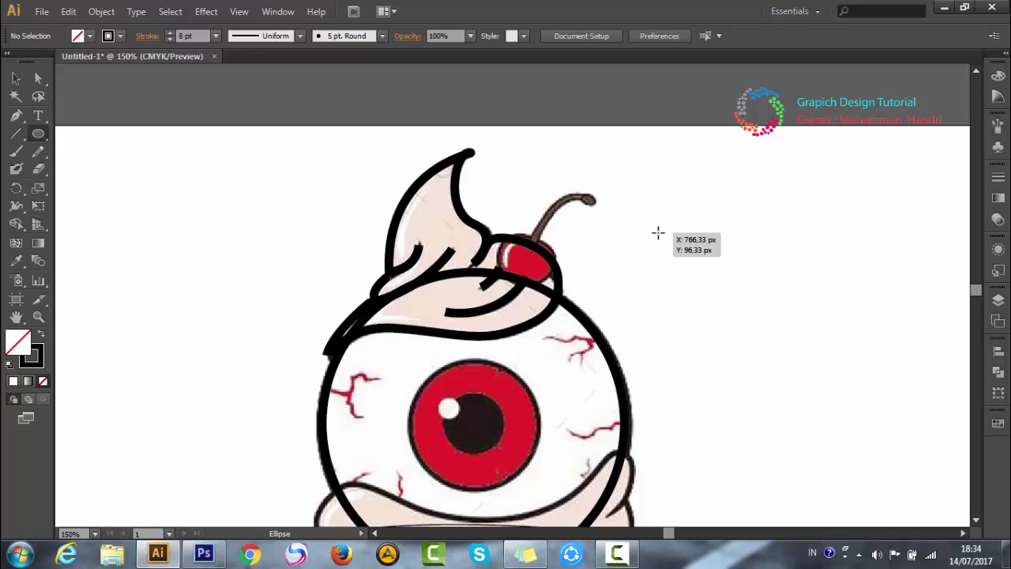
drag(658, 233, 692, 266)
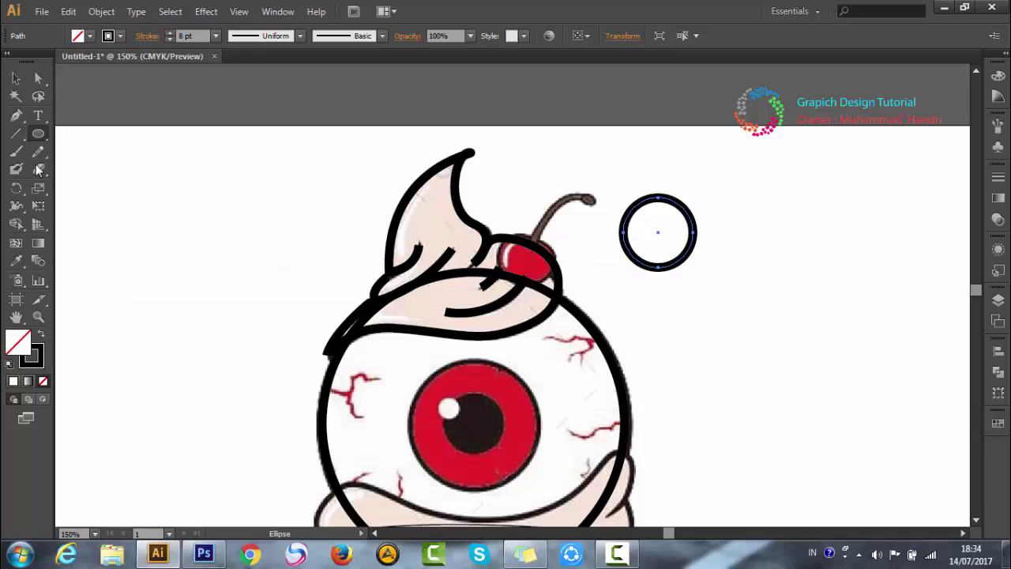
- Fill the new circle with red sampled from the cherry and give it a black stroke
click(17, 260)
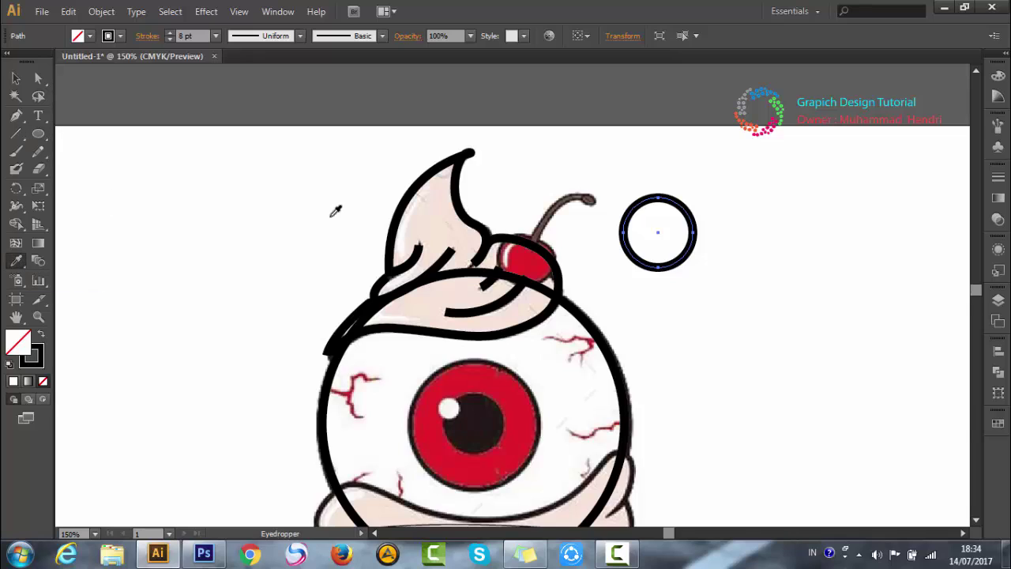
click(534, 267)
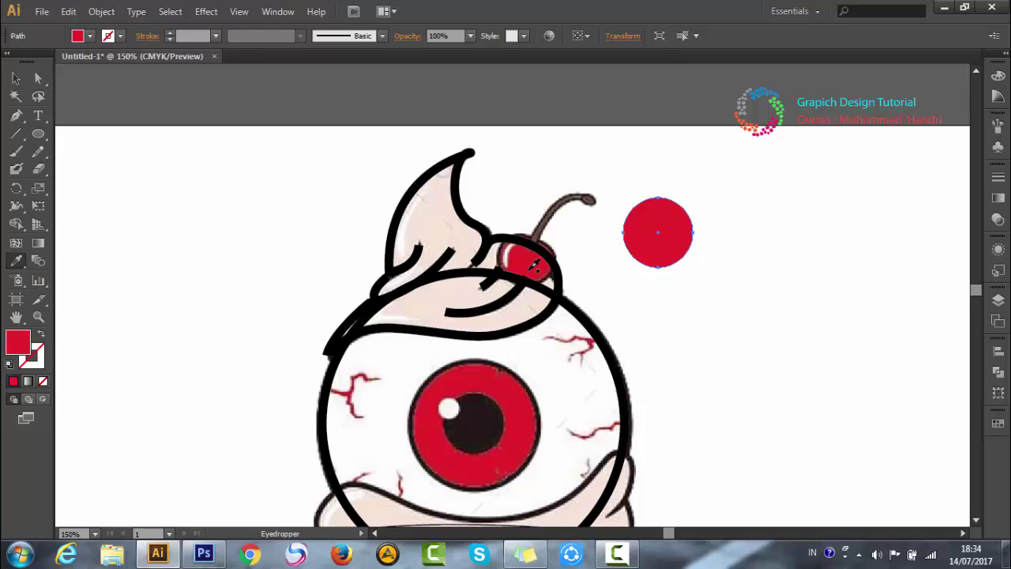
click(28, 368)
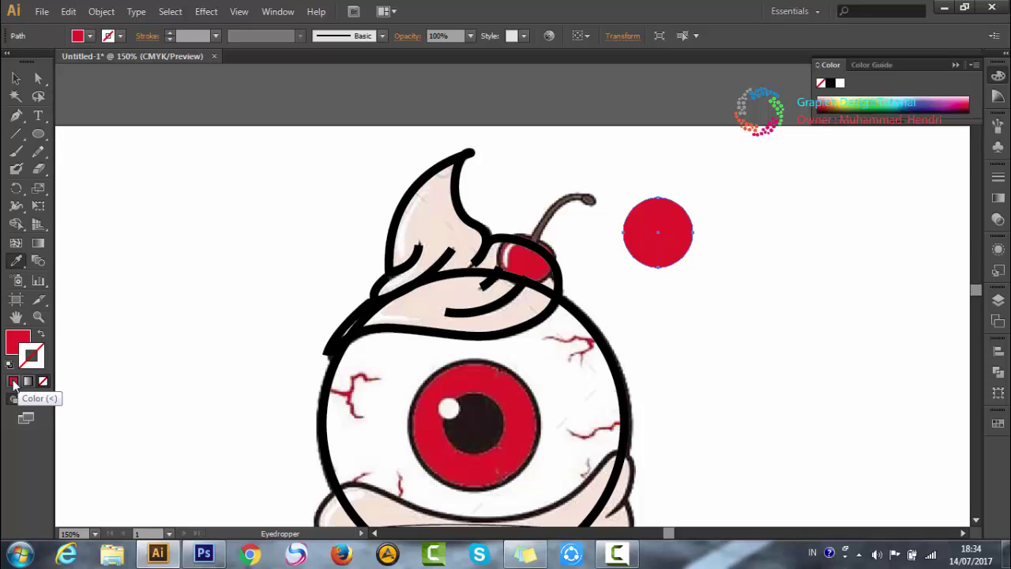
click(13, 382)
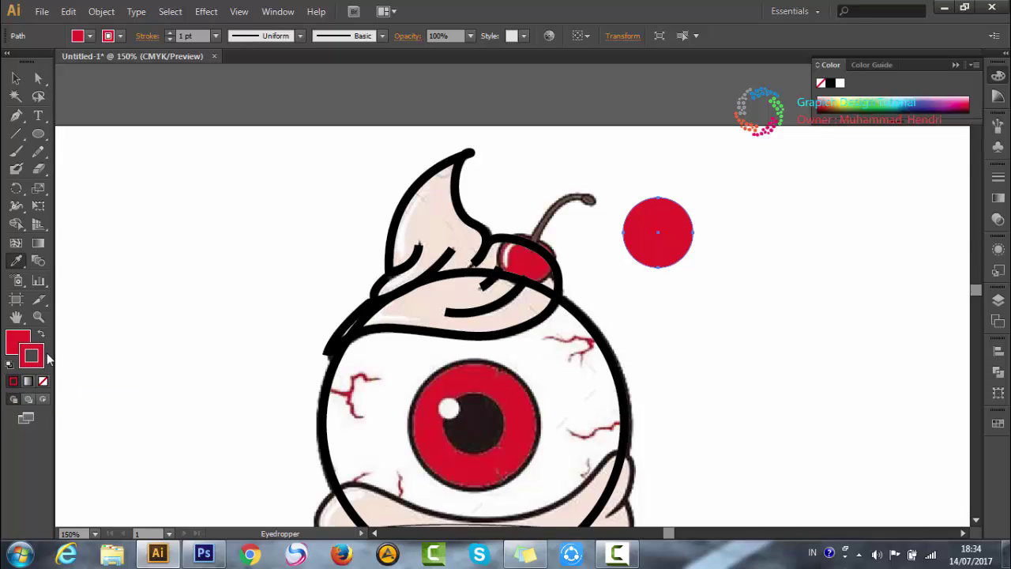
double_click(43, 365)
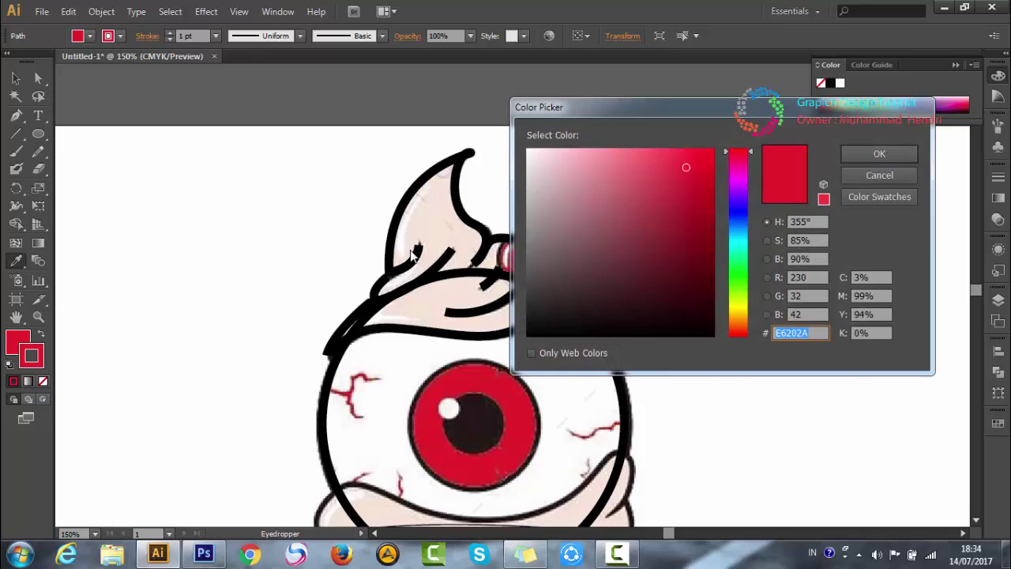
drag(634, 234, 727, 347)
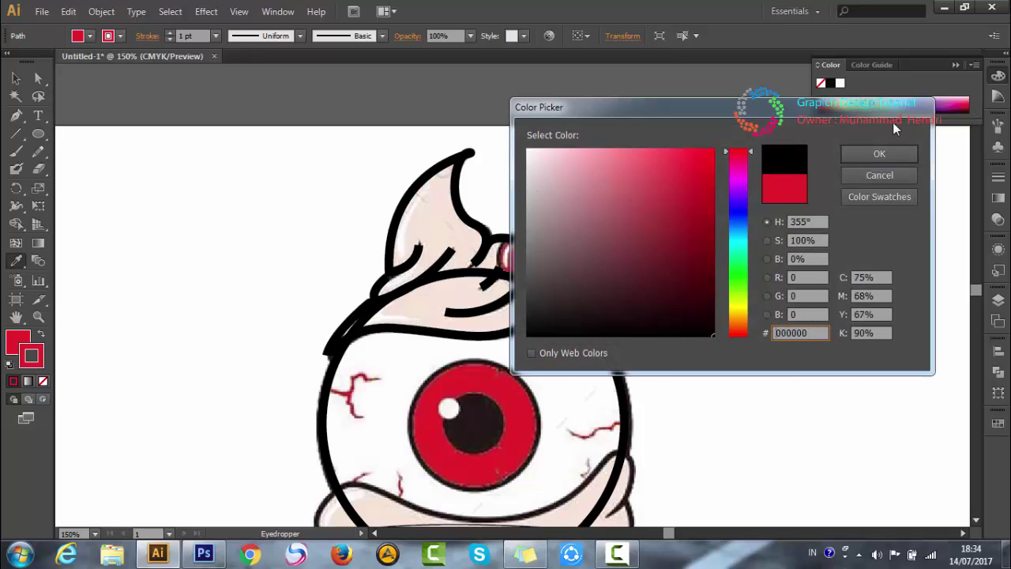
click(881, 152)
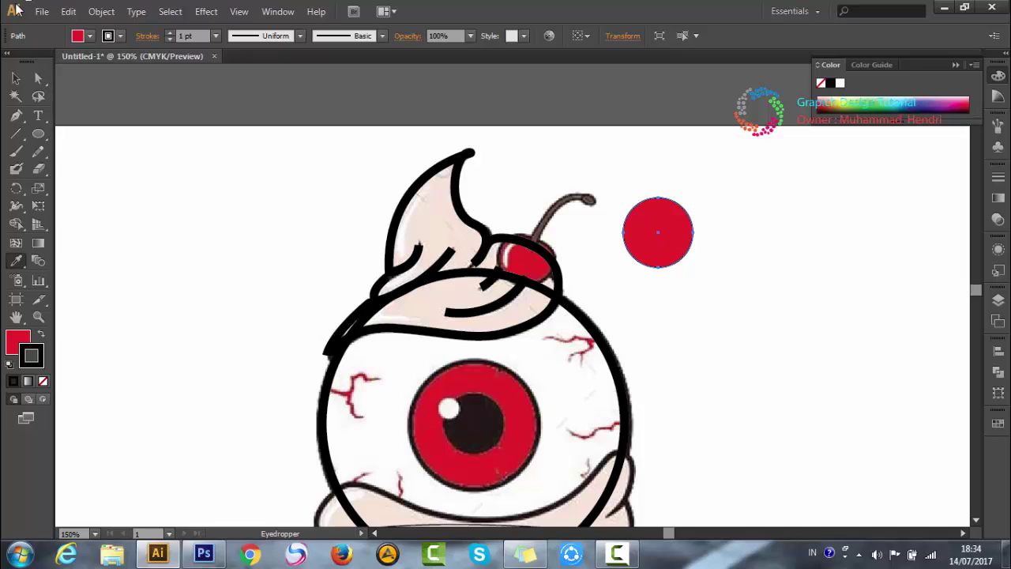
click(16, 79)
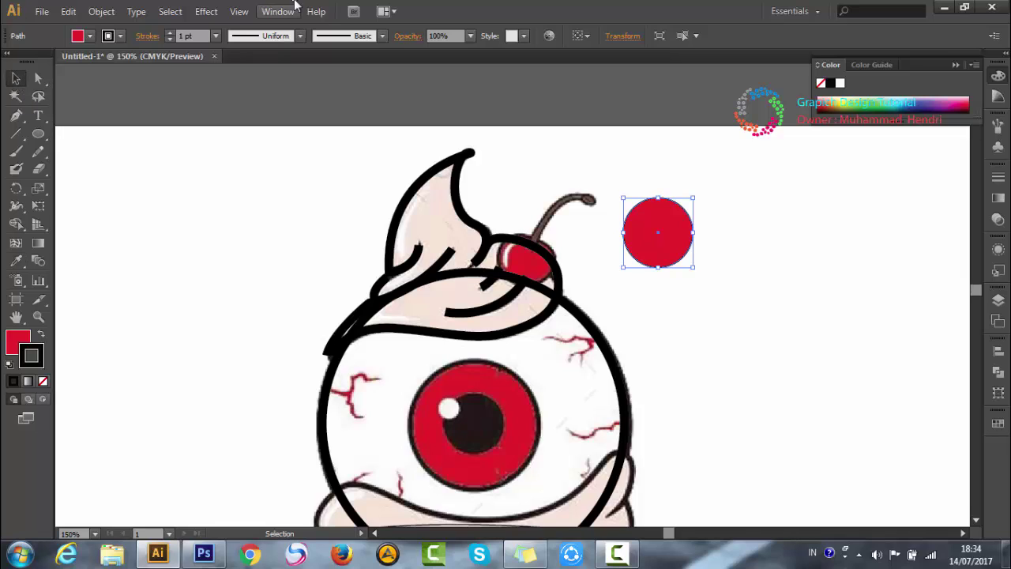
- Set the red circle's stroke weight to 2 pt
click(215, 36)
click(226, 155)
click(216, 36)
click(229, 116)
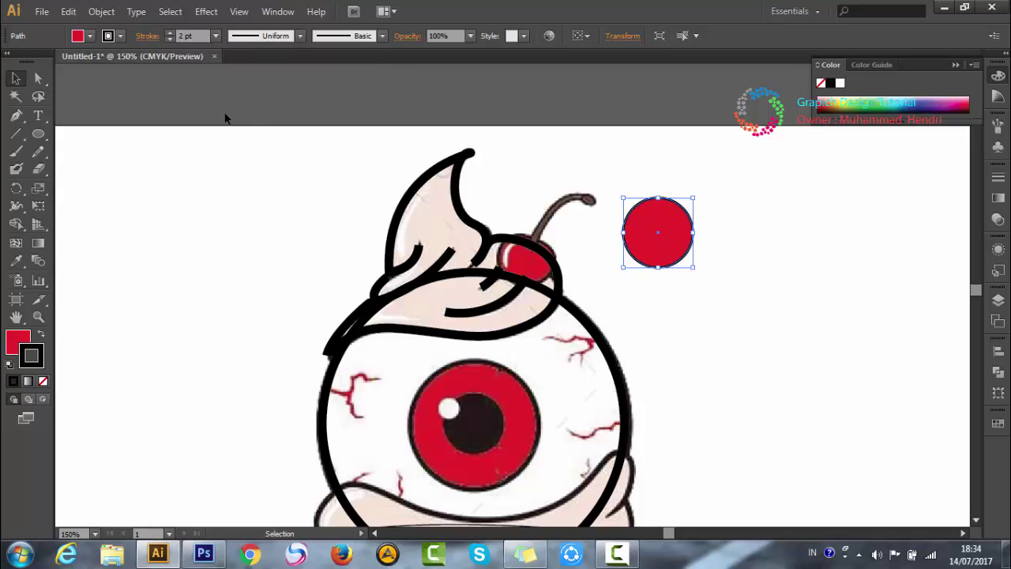
click(677, 296)
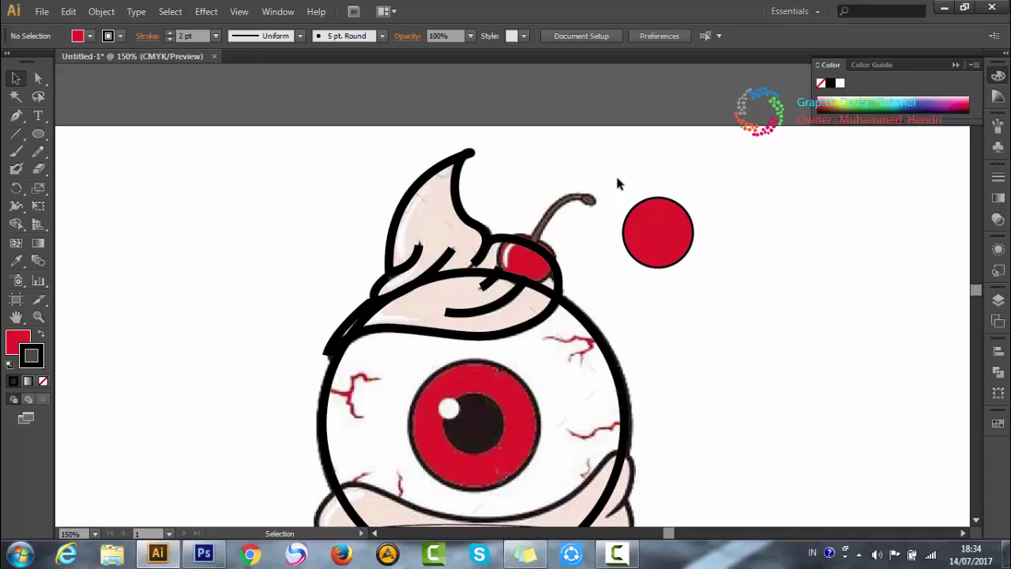
- Scale the red circle down into a smaller circle by dragging its bounding-box handles
click(669, 204)
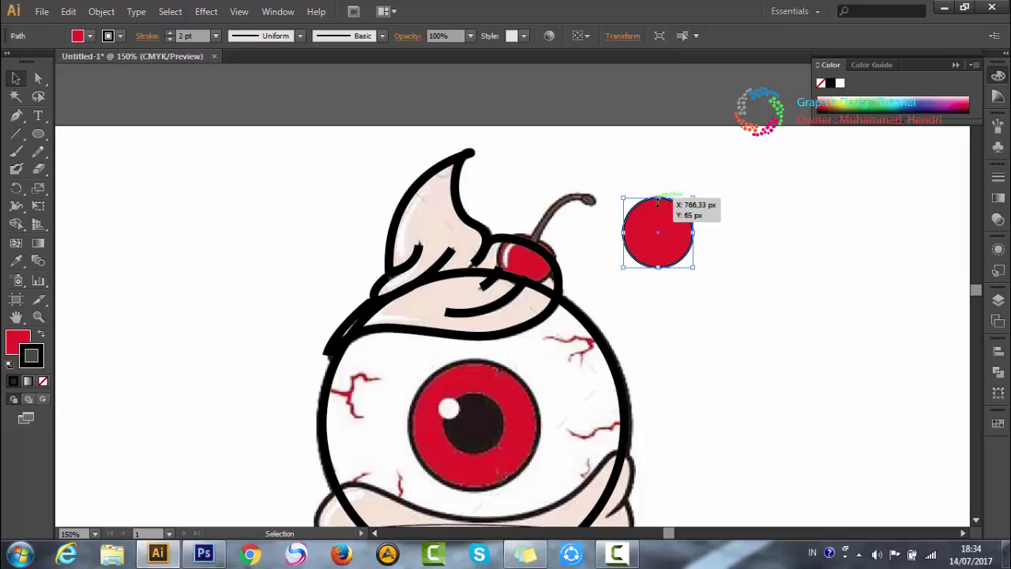
drag(658, 202, 657, 213)
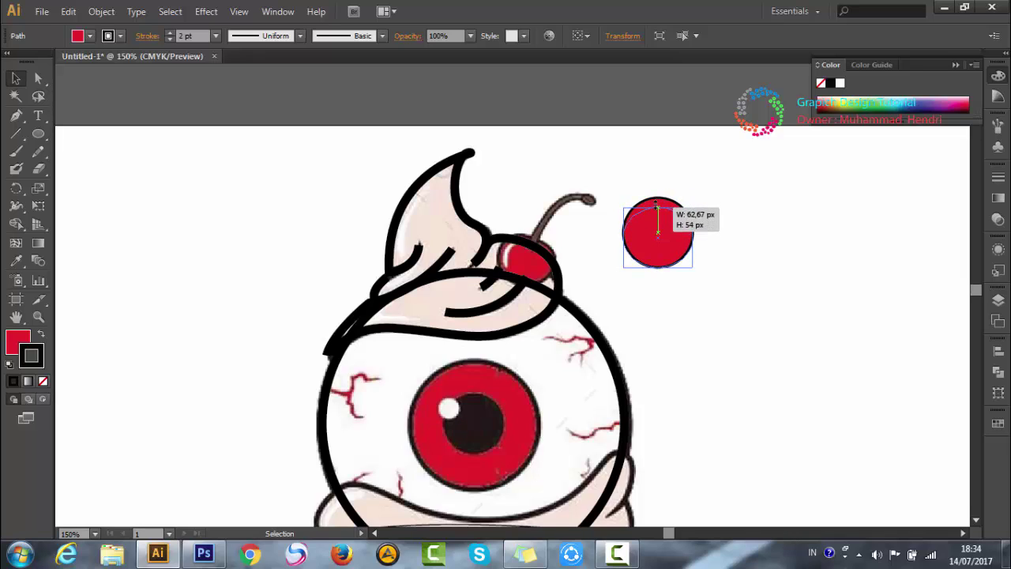
drag(658, 214, 655, 208)
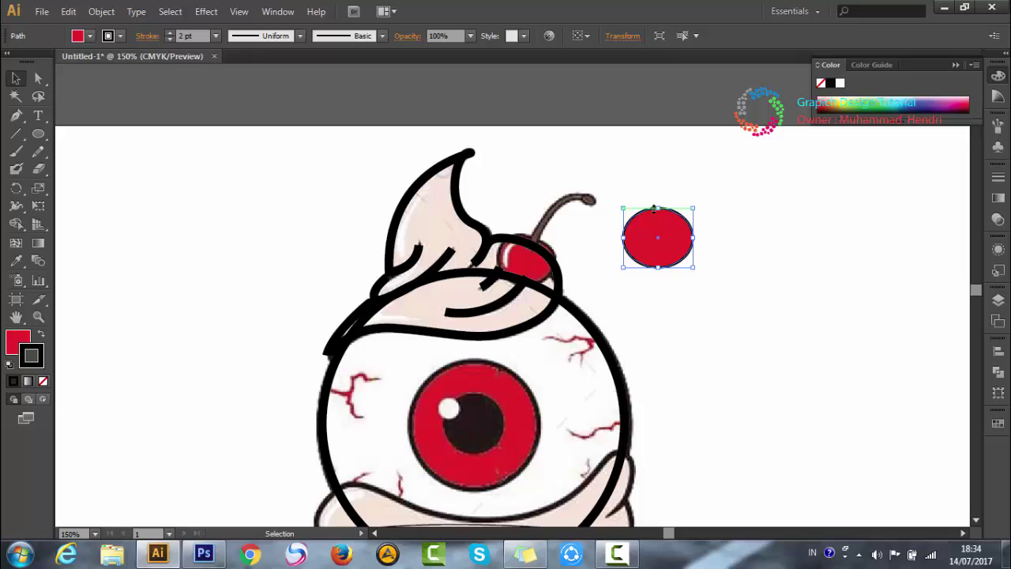
click(757, 287)
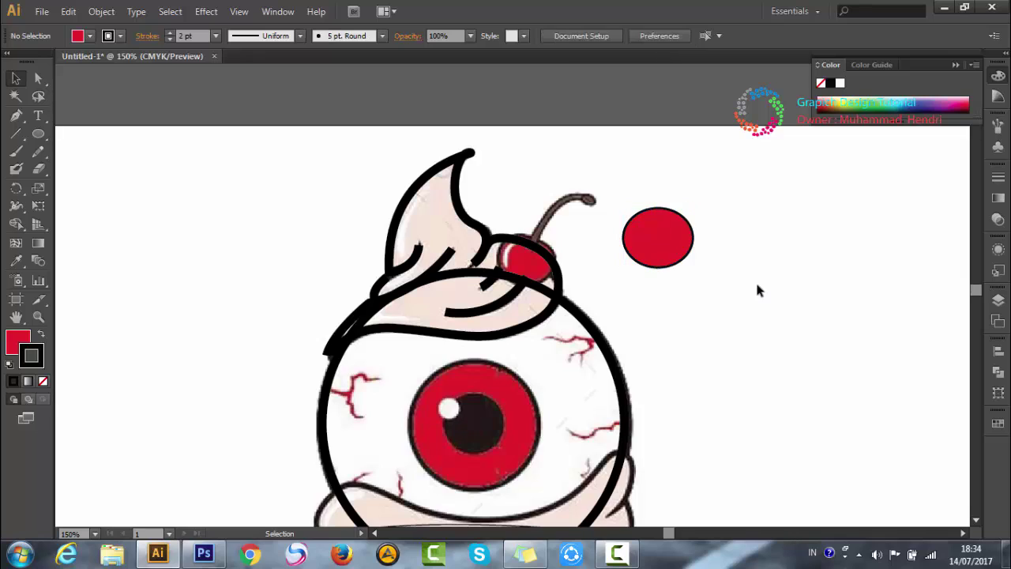
click(695, 237)
drag(694, 237, 684, 238)
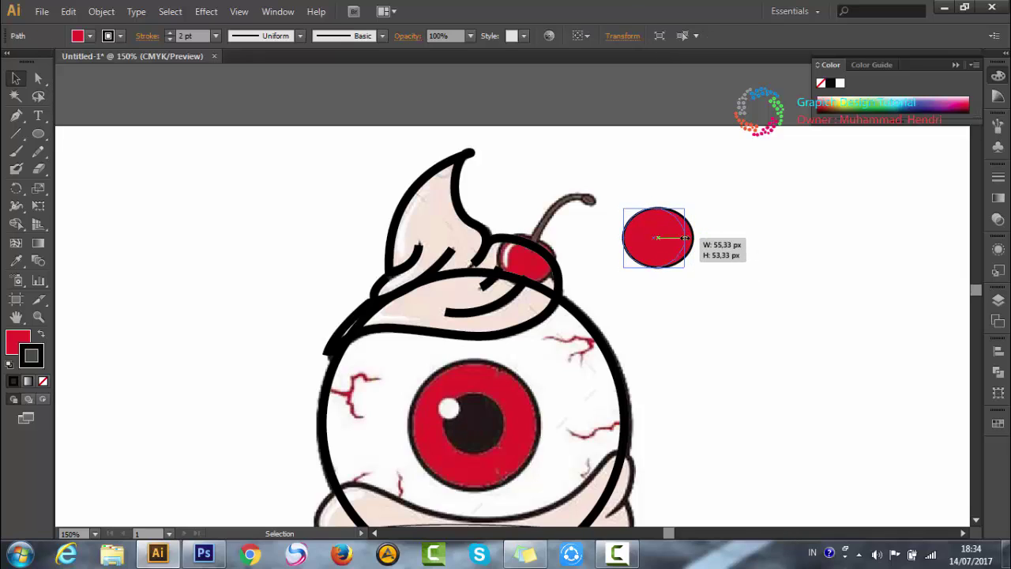
click(725, 271)
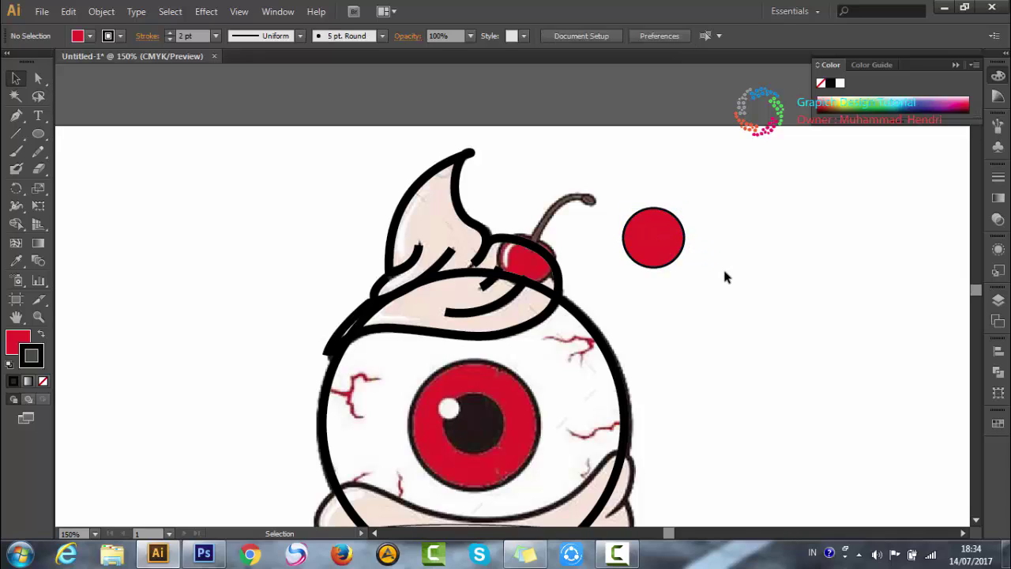
- Draw an unfilled Pen path along the cherry stem up to its tip
key(p)
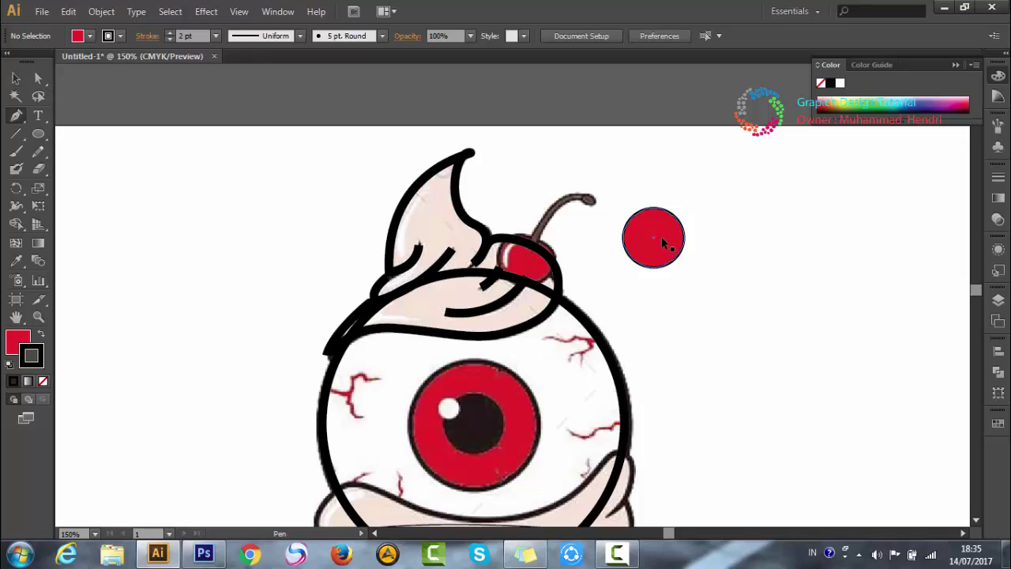
click(533, 241)
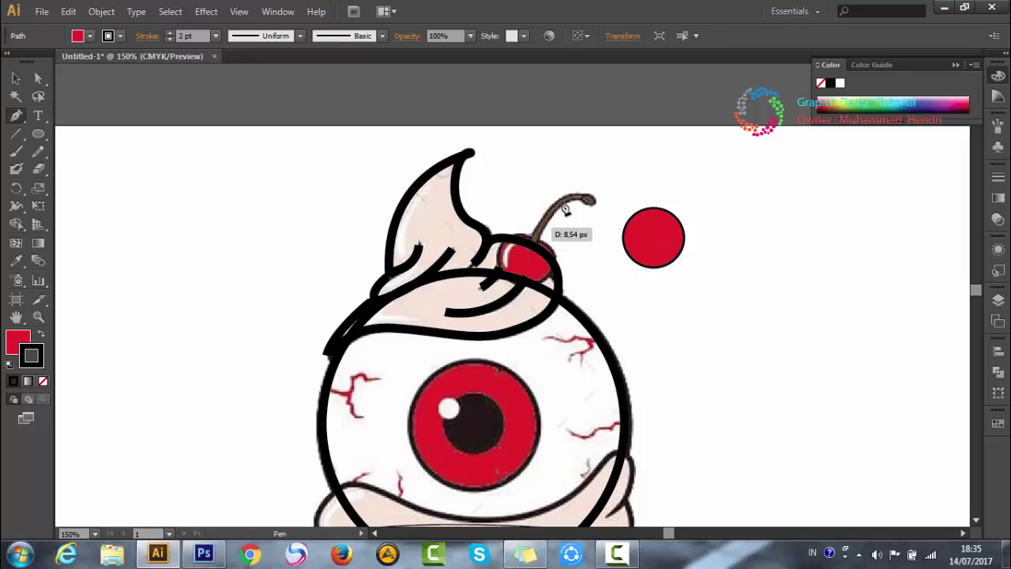
drag(589, 199, 617, 202)
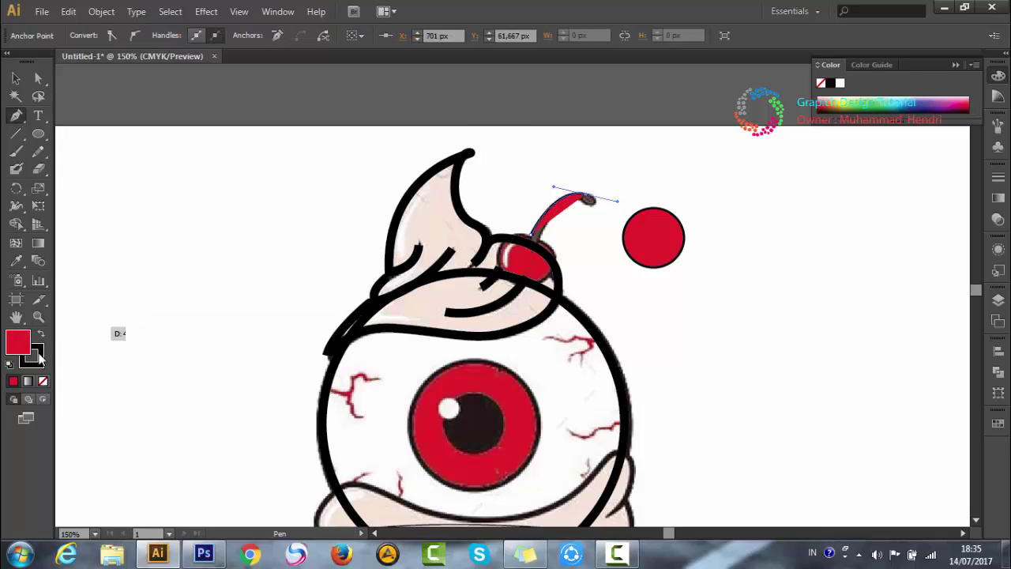
click(44, 380)
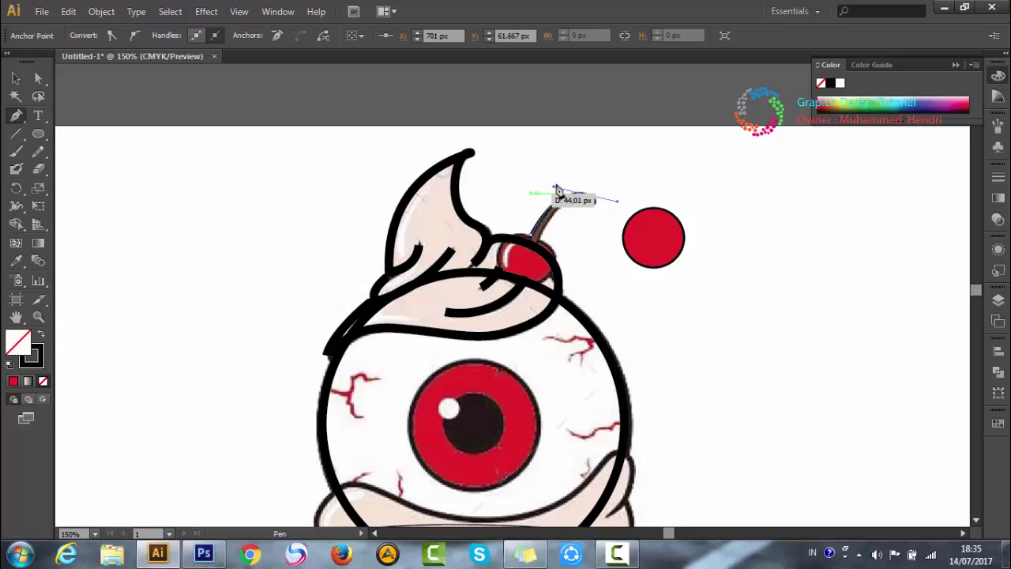
key(ctrl)
scroll(589, 201, up, 5)
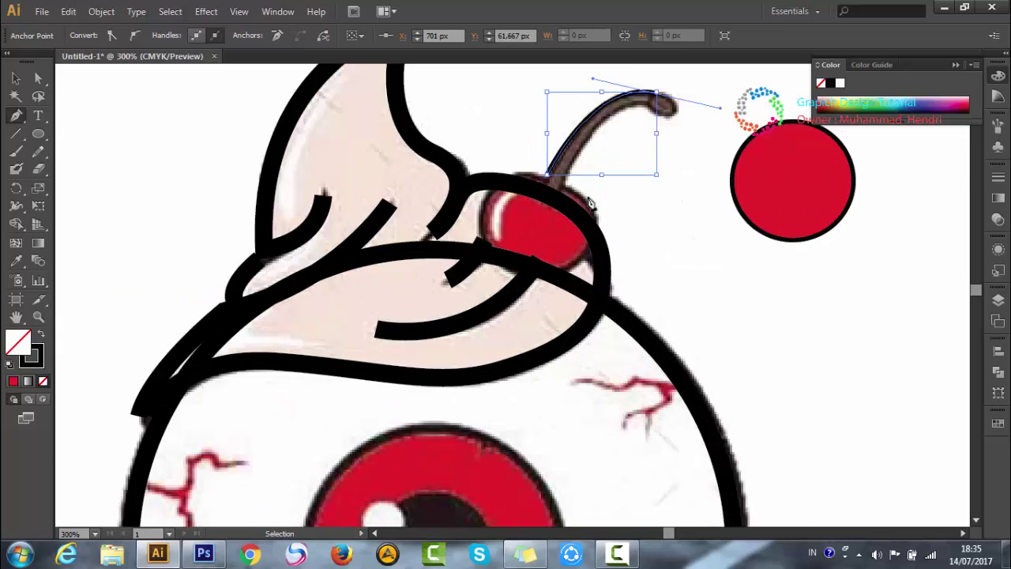
drag(643, 259, 561, 385)
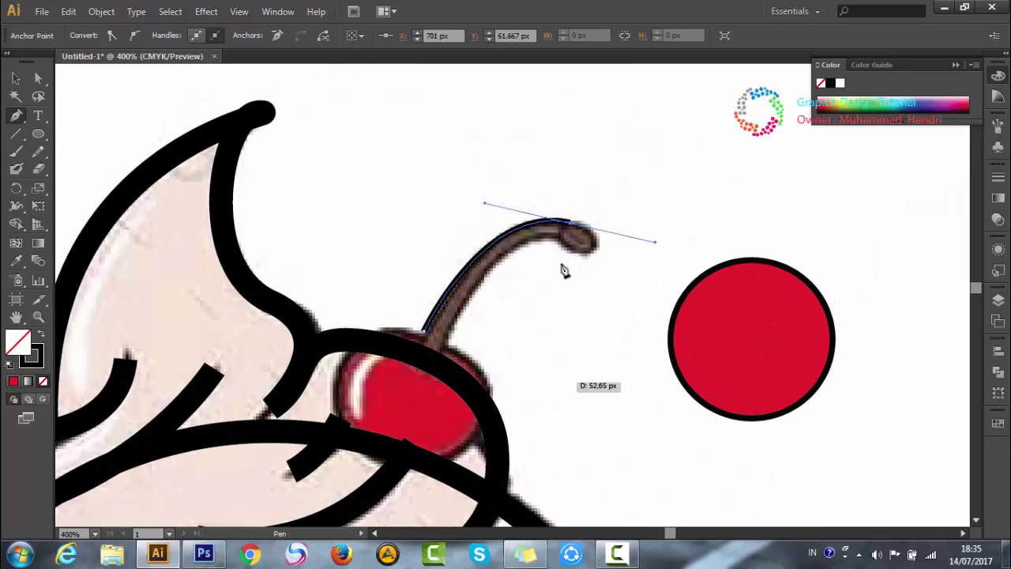
- Continue the stem path around the curled tip and back down to the cherry
click(571, 222)
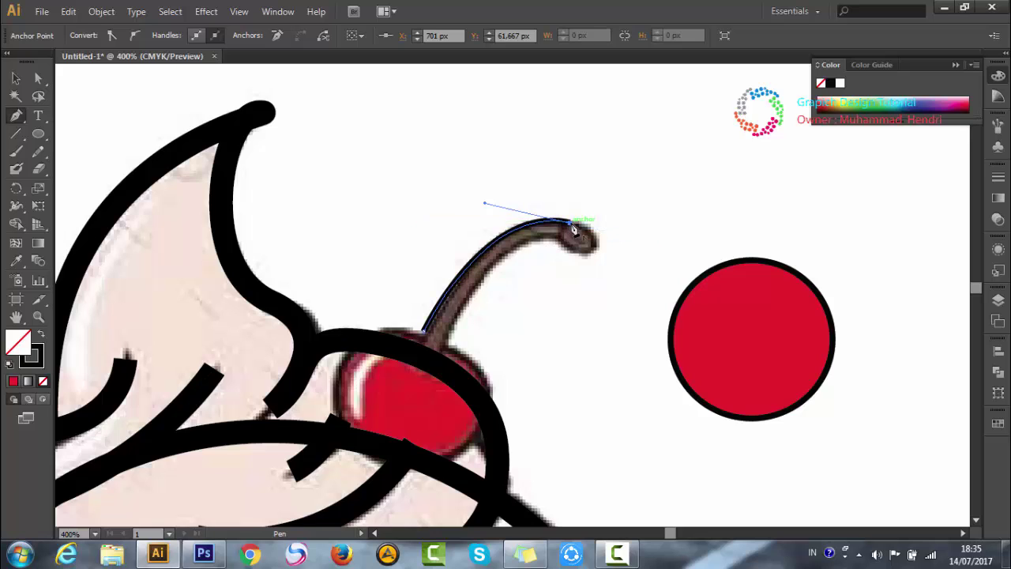
mouse_move(578, 254)
mouse_down()
mouse_move(546, 249)
mouse_move(532, 270)
mouse_up()
drag(533, 271, 563, 242)
mouse_move(563, 235)
mouse_down()
mouse_move(460, 330)
mouse_move(483, 280)
mouse_up()
drag(444, 345, 446, 357)
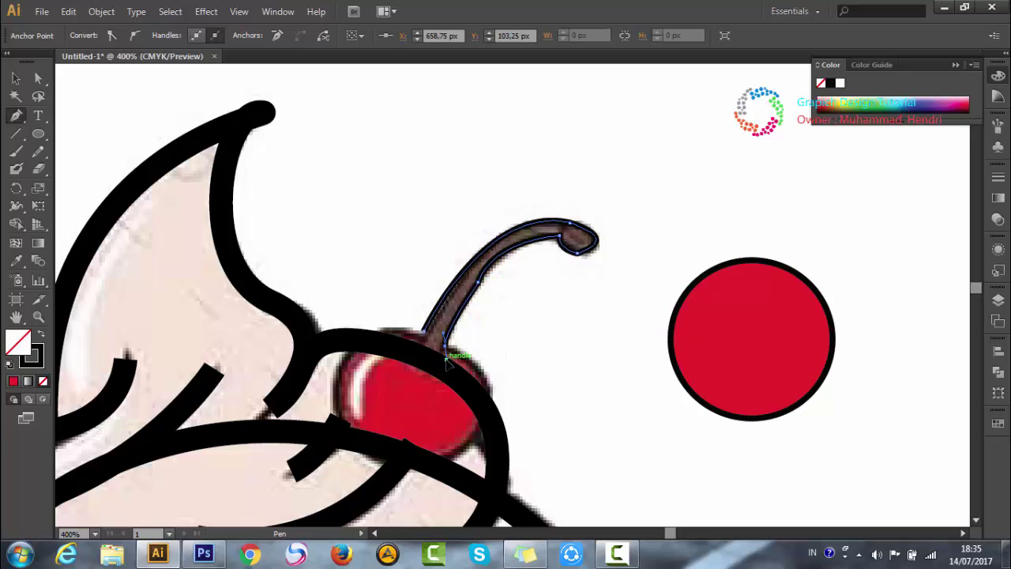
- Reshape the stem's anchors and curves to match the reference, then drag it onto the red circle
key(ctrl+z)
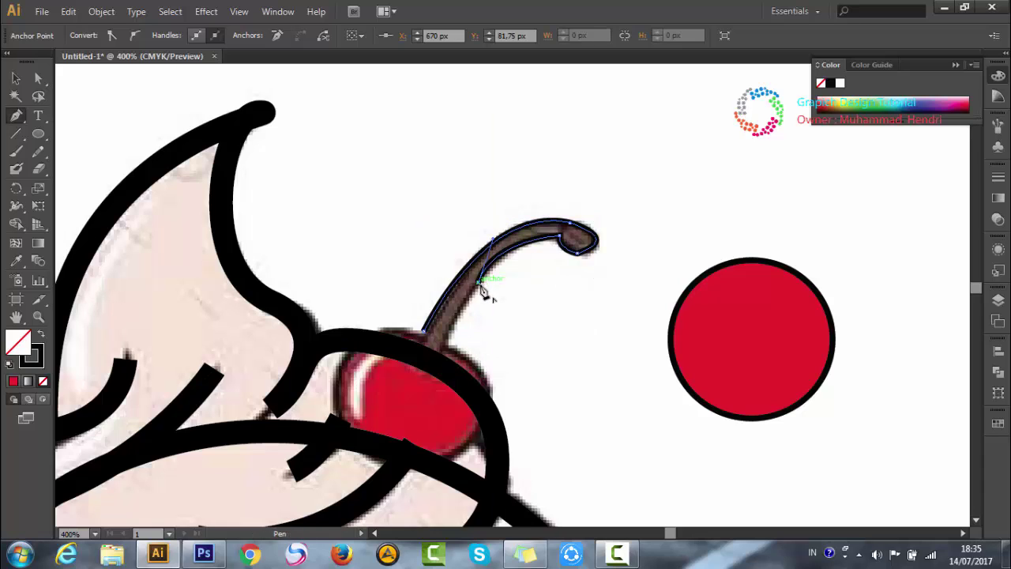
click(39, 76)
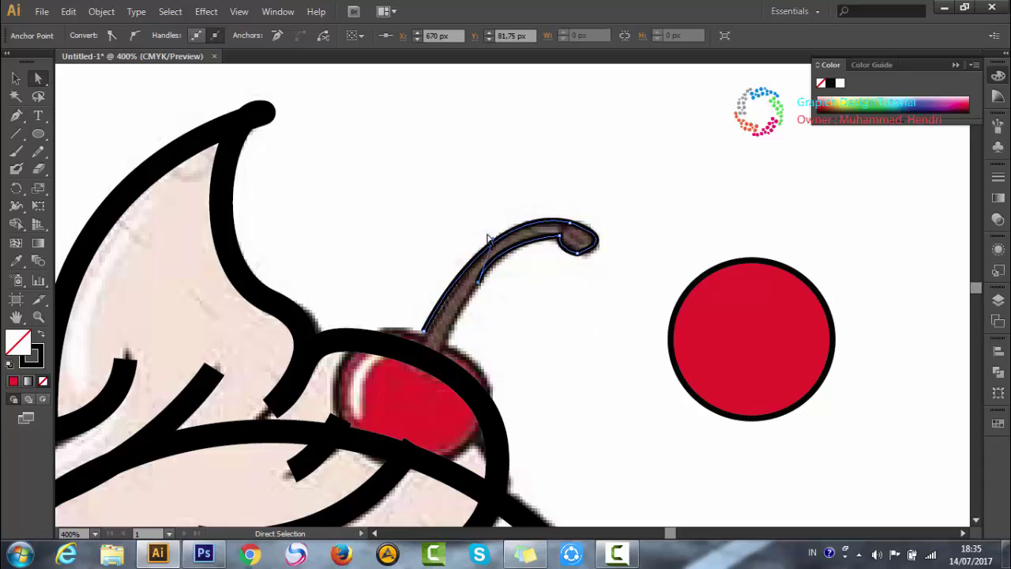
drag(496, 234, 526, 228)
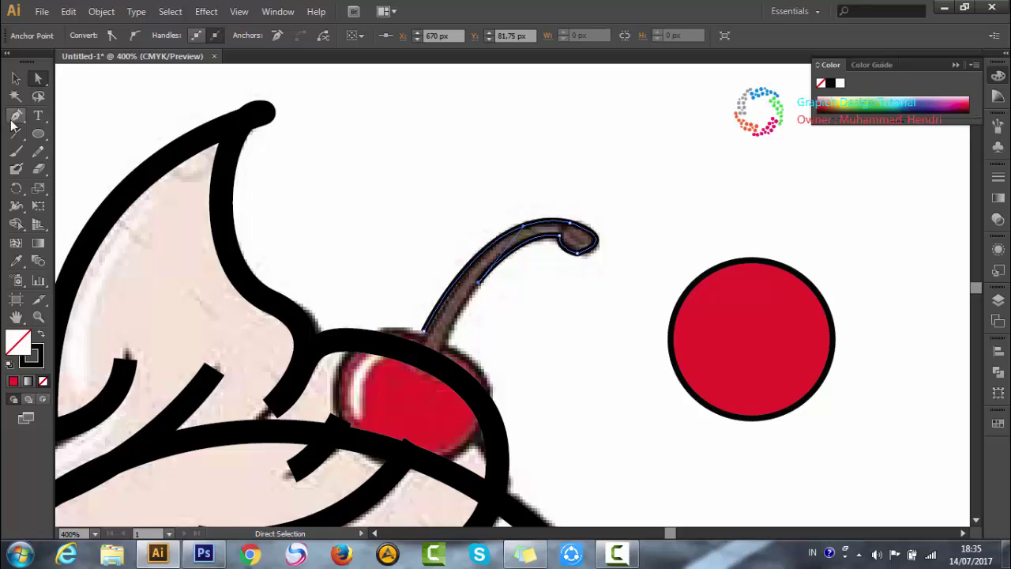
click(16, 115)
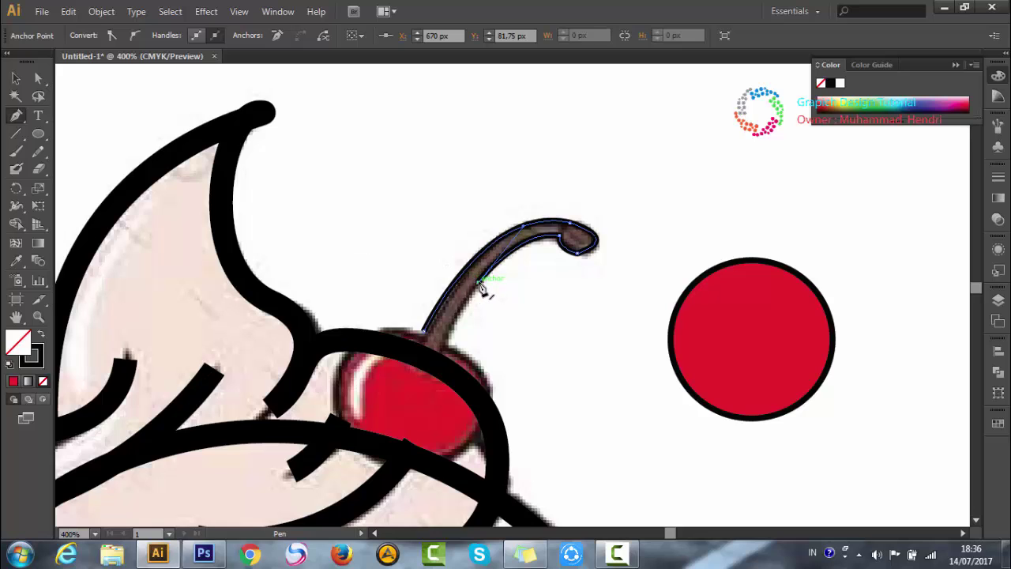
drag(479, 285, 445, 358)
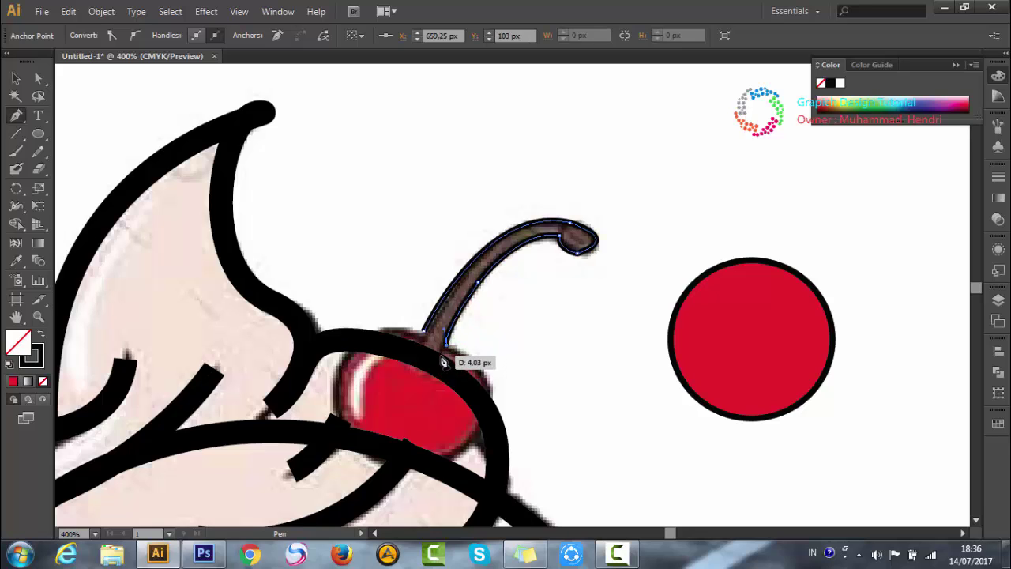
mouse_move(445, 358)
mouse_down()
mouse_move(420, 356)
mouse_move(422, 329)
mouse_up()
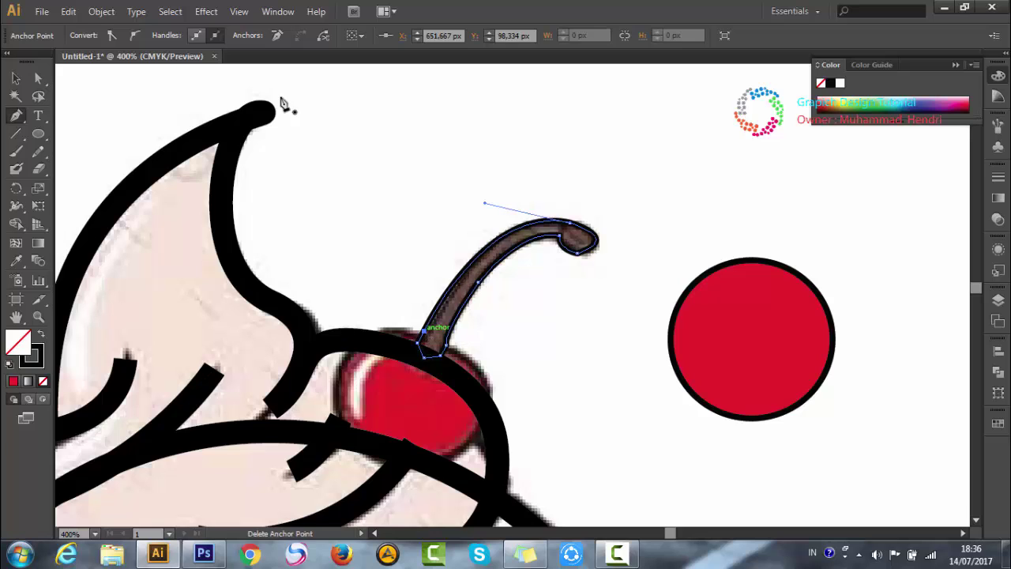
click(16, 79)
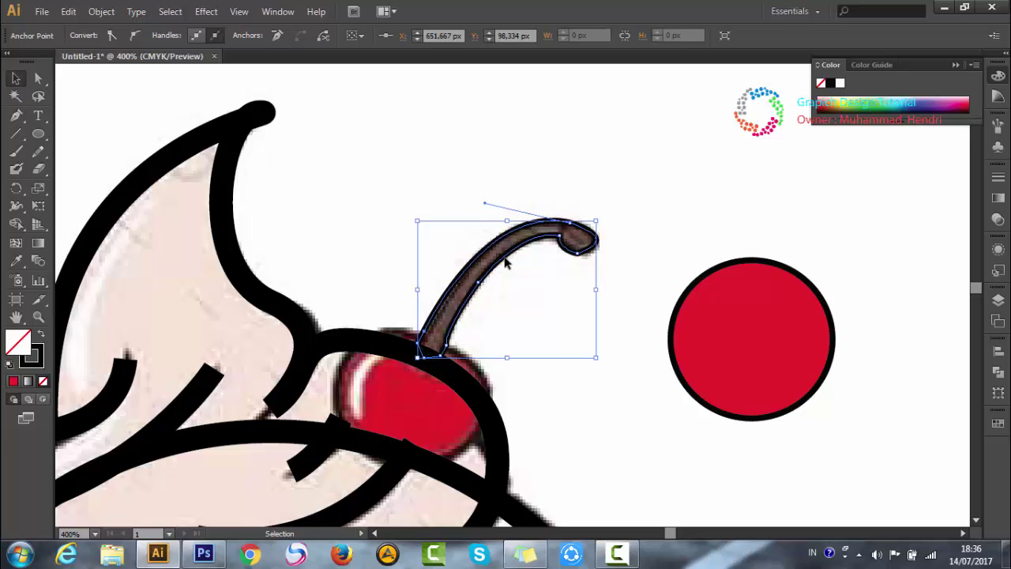
drag(492, 270, 819, 231)
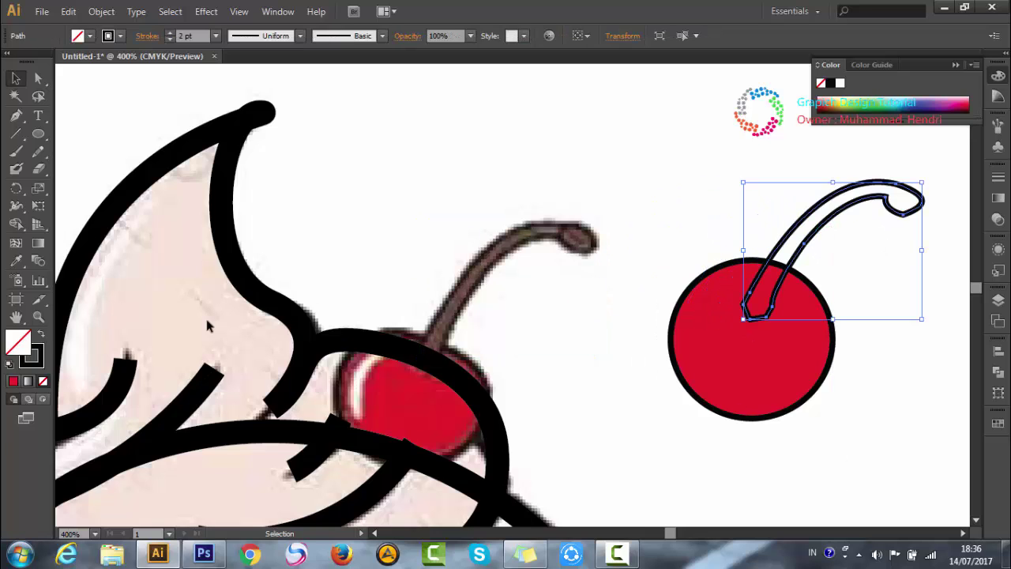
- Fill the cherry stem with brown sampled from the reference and give it a black outline
key(i)
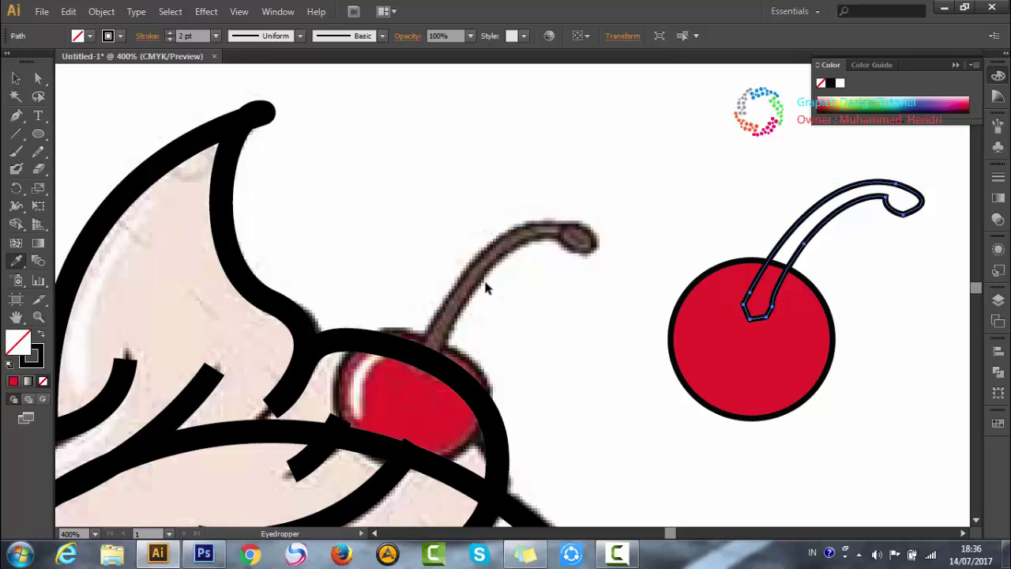
click(486, 268)
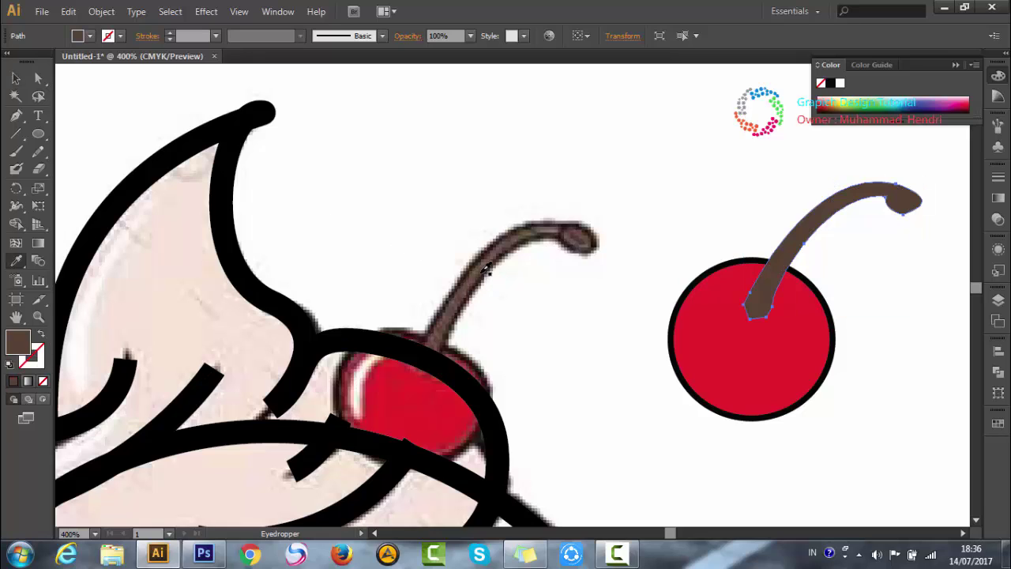
click(38, 368)
double_click(38, 368)
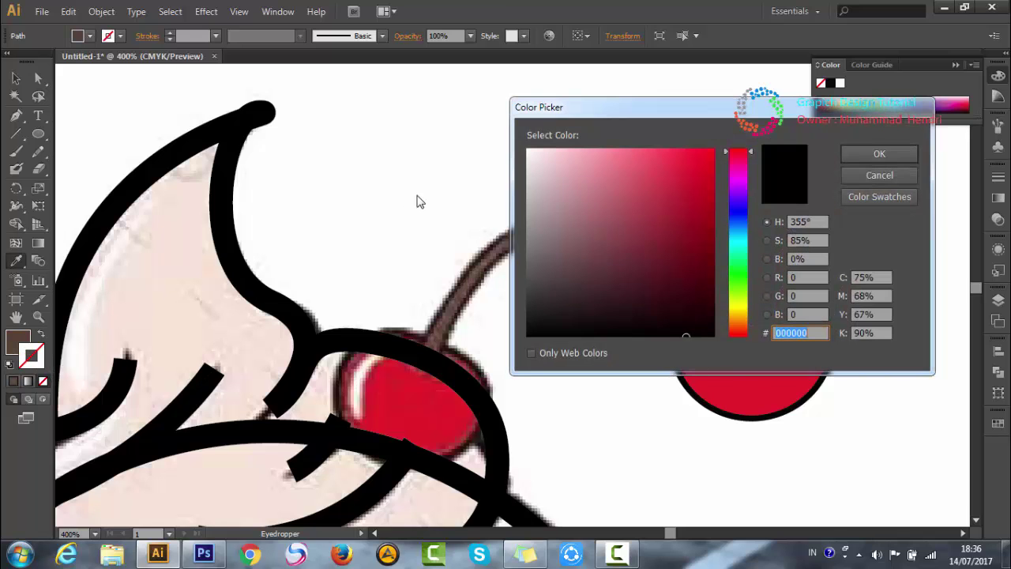
click(857, 155)
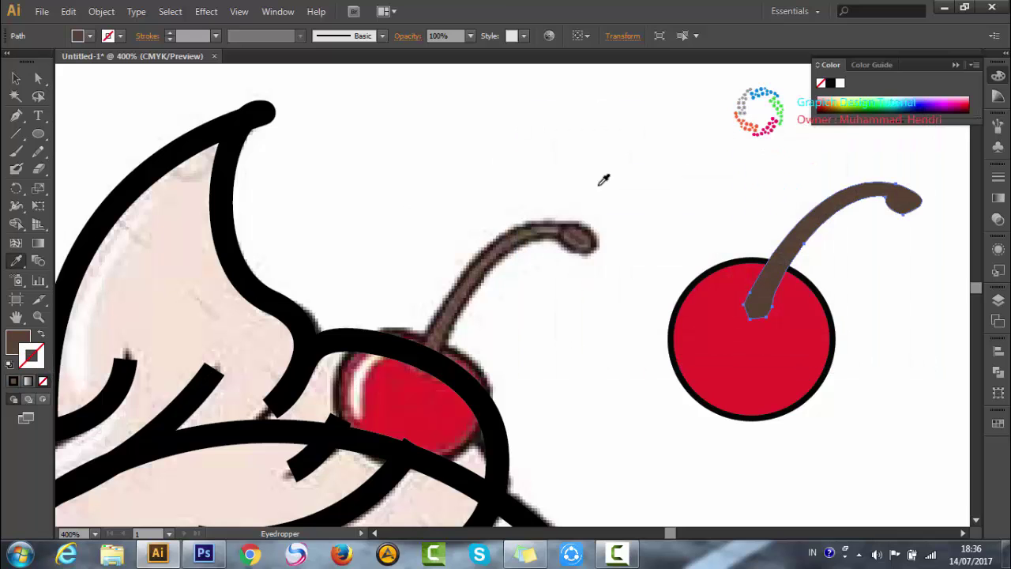
double_click(36, 356)
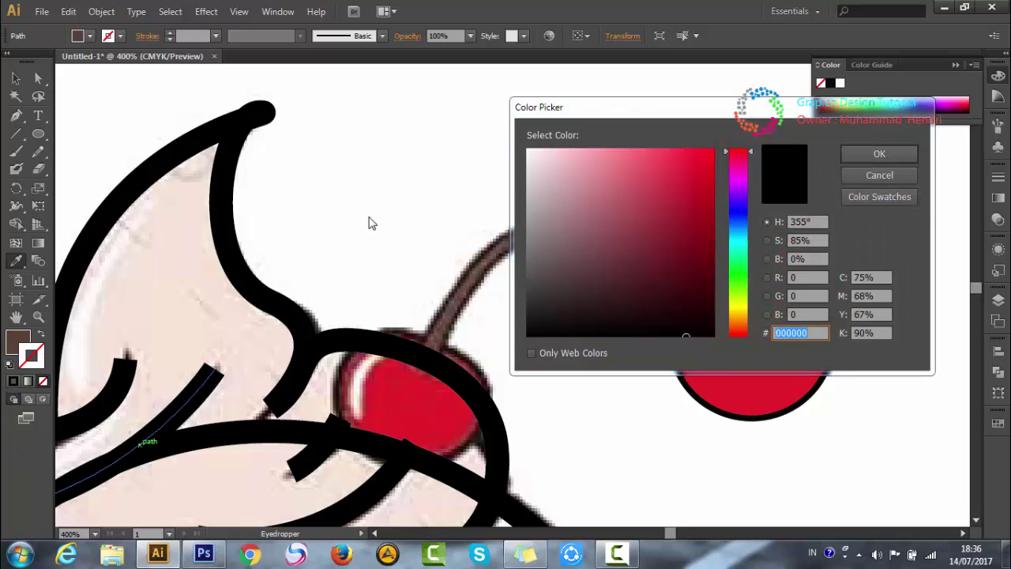
click(866, 155)
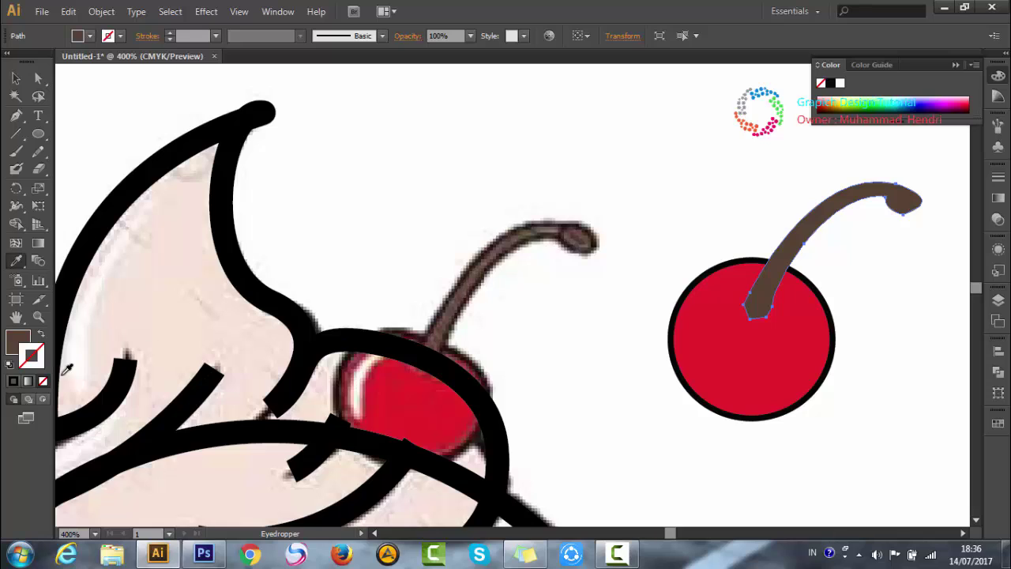
click(14, 382)
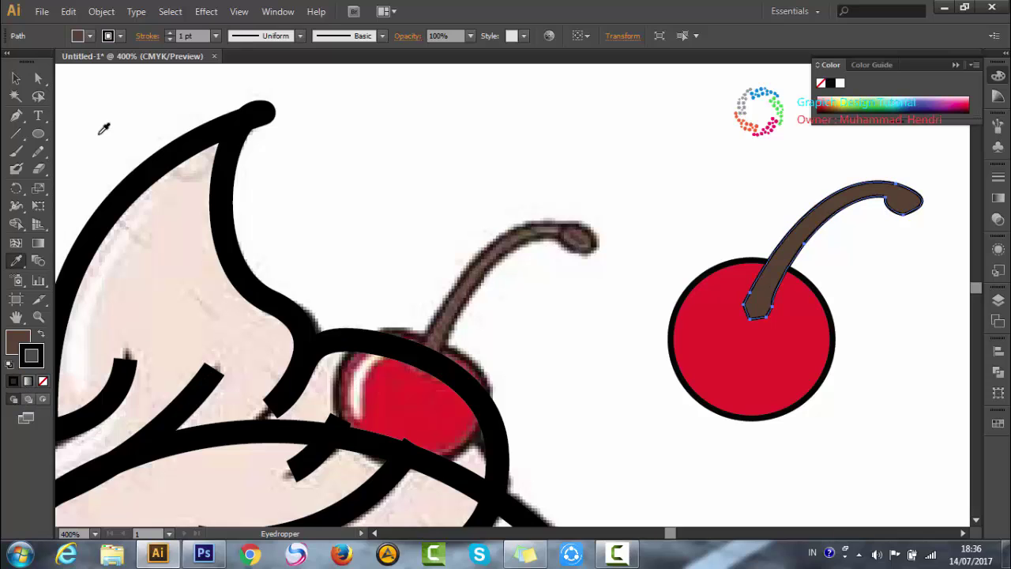
- Nudge the stem slightly to the right and check the cherry and stem selection
click(16, 79)
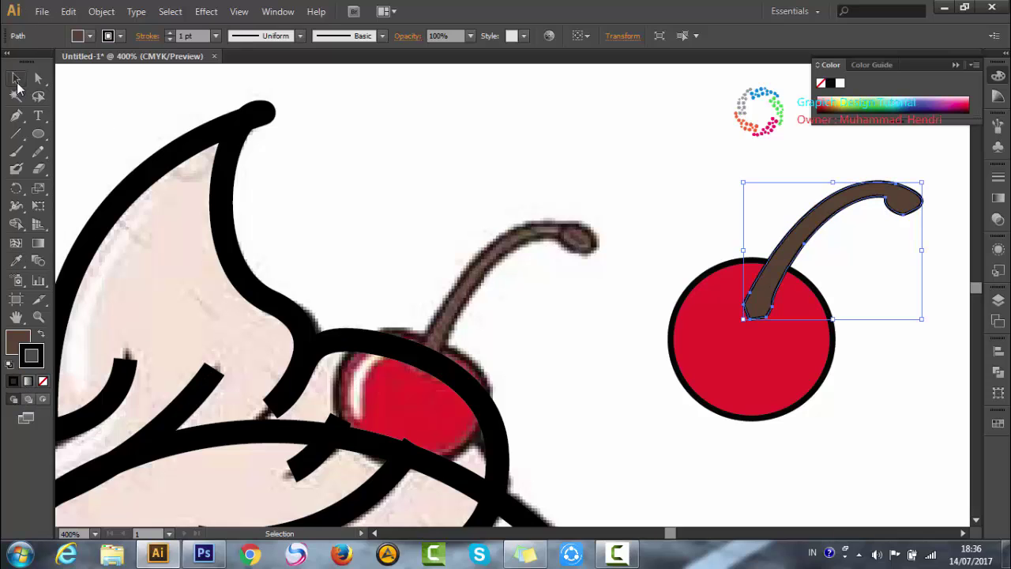
click(641, 459)
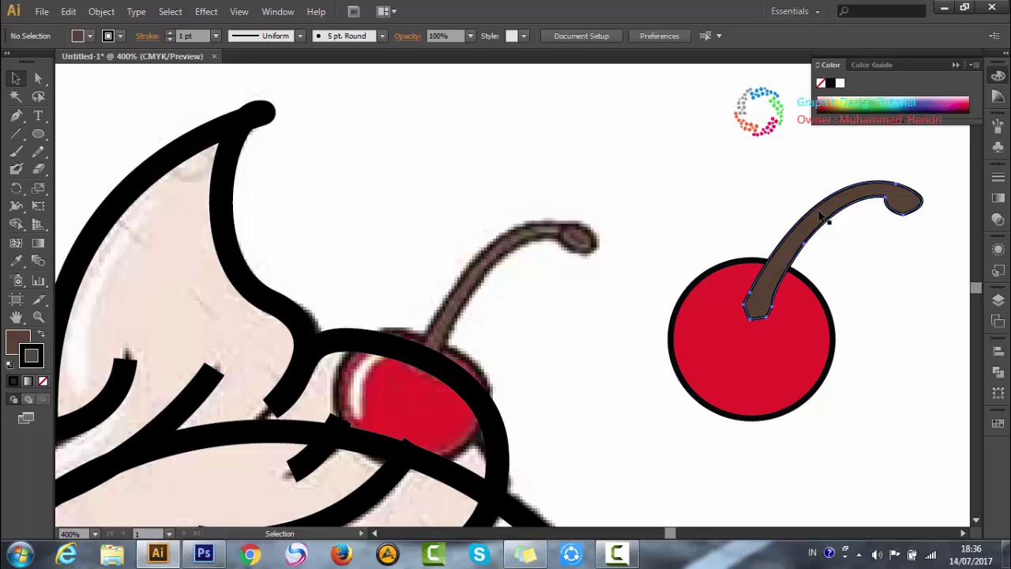
drag(821, 215, 825, 215)
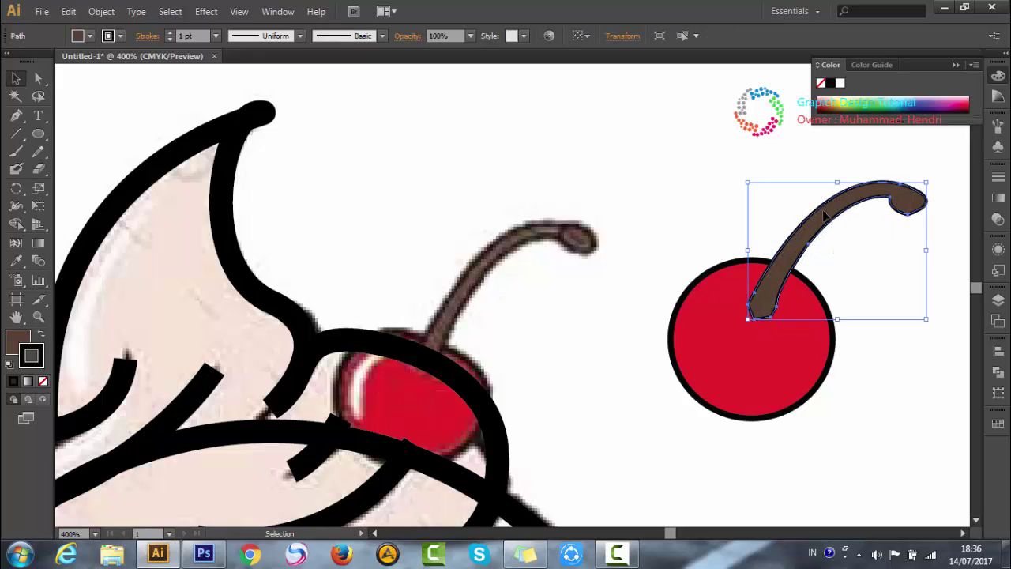
click(853, 402)
drag(724, 163, 853, 376)
click(821, 430)
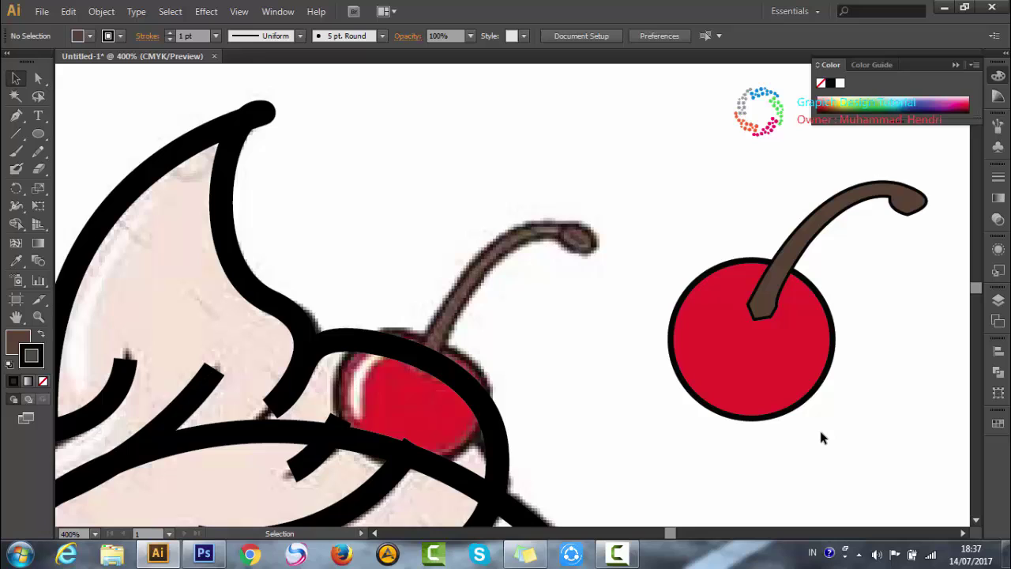
double_click(831, 222)
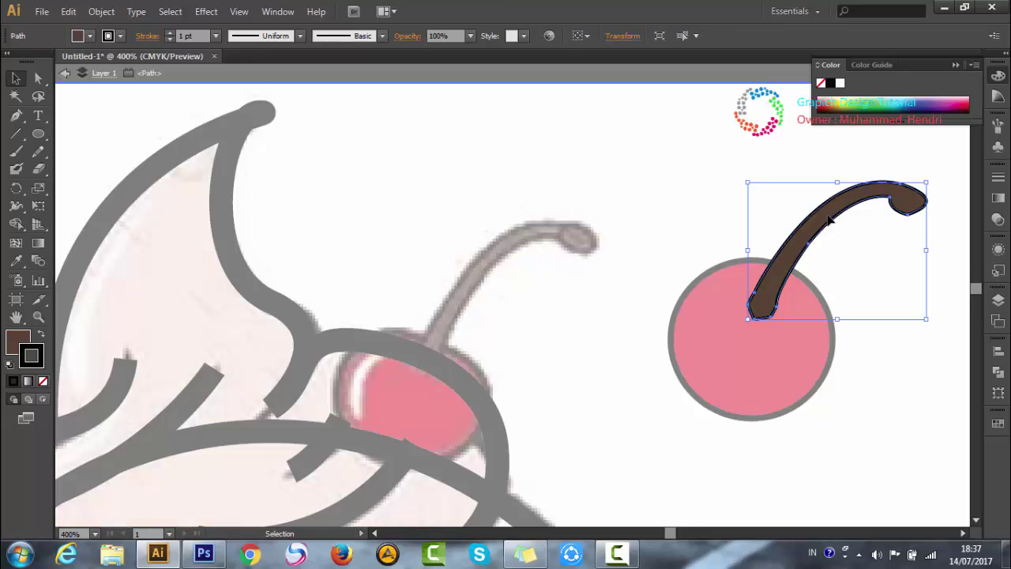
double_click(853, 388)
- Set the red cherry's stroke to 1 pt and shrink the circle around its centre
click(837, 366)
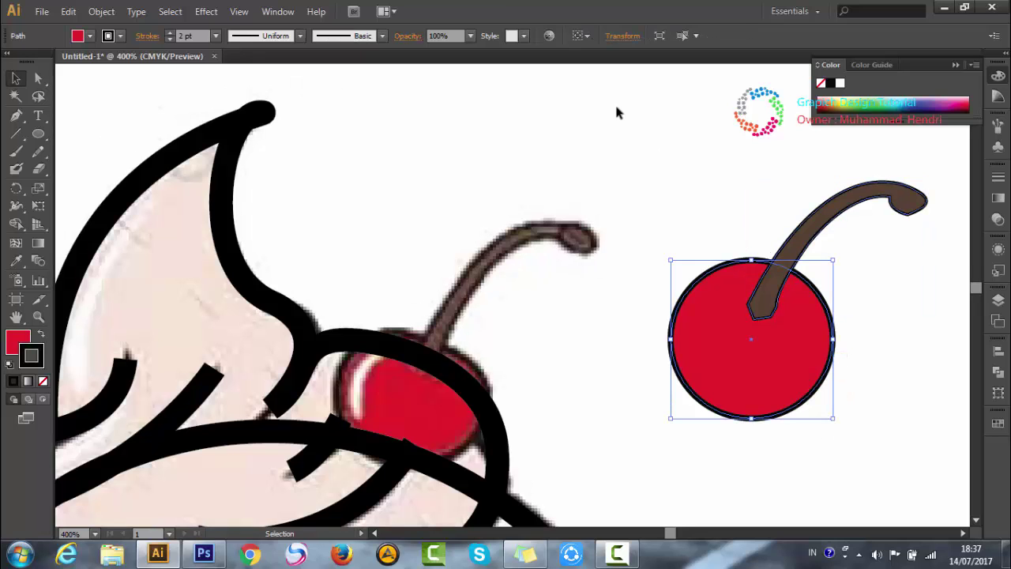
click(216, 35)
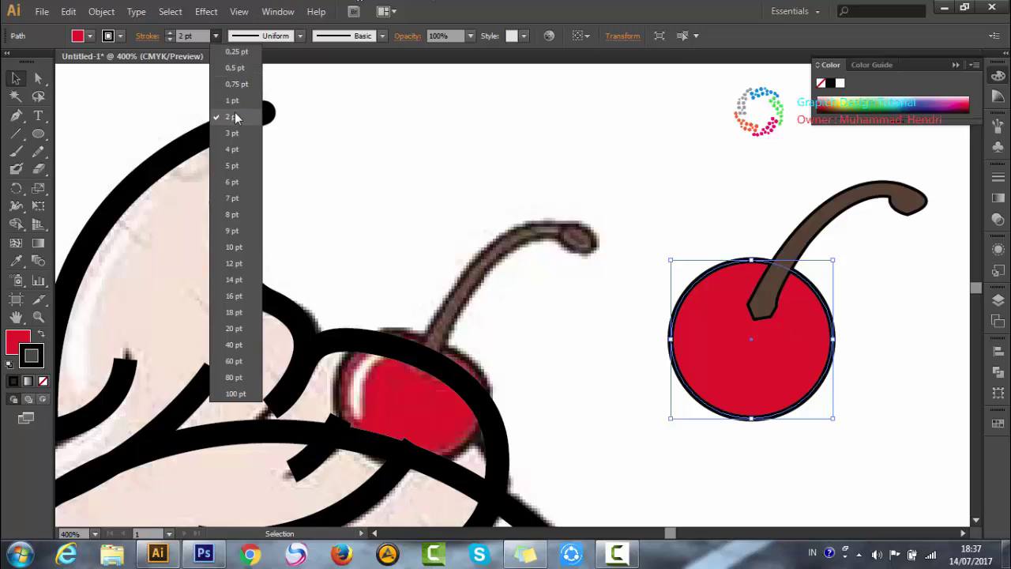
click(235, 112)
click(603, 350)
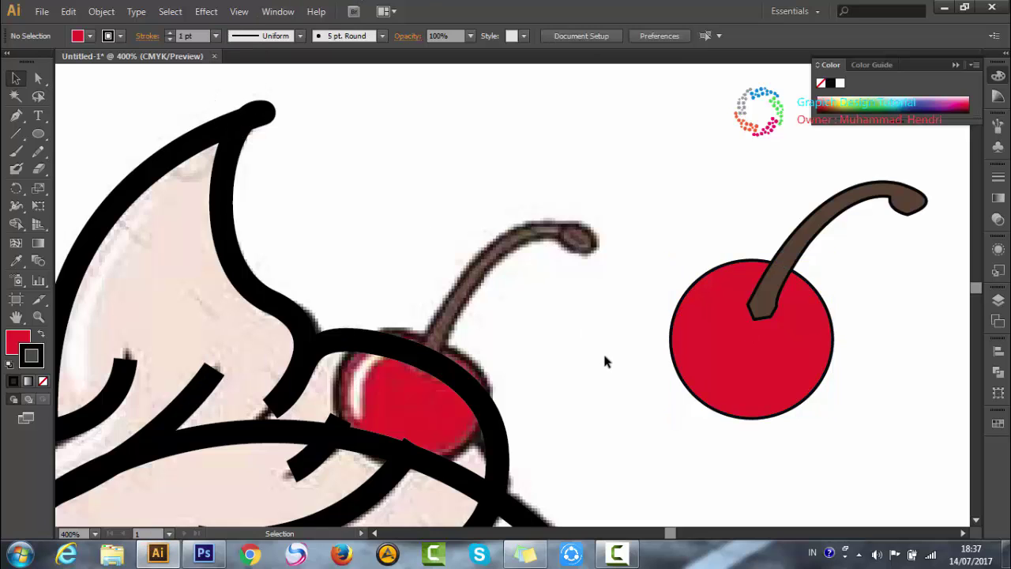
click(786, 360)
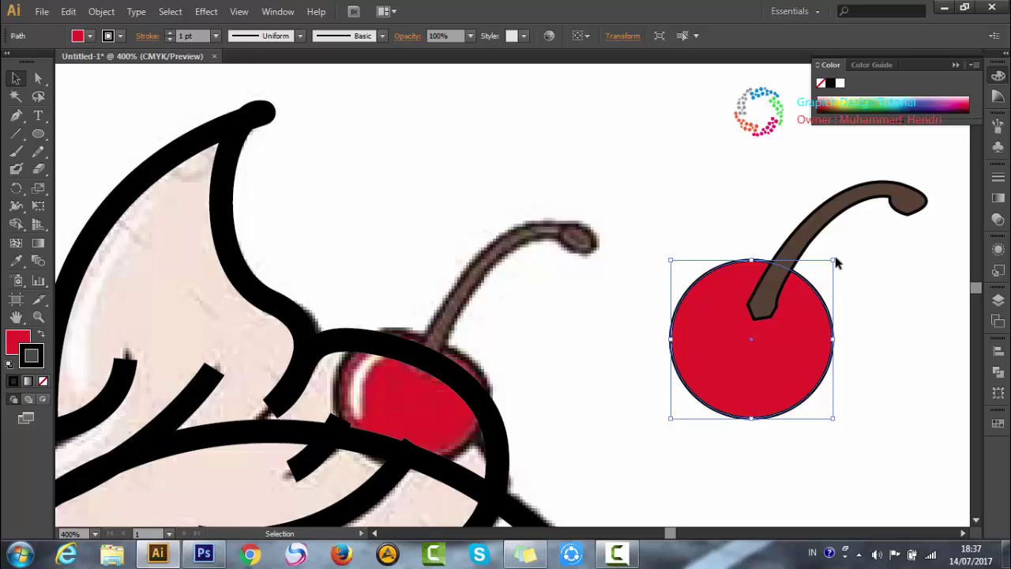
drag(834, 259, 823, 270)
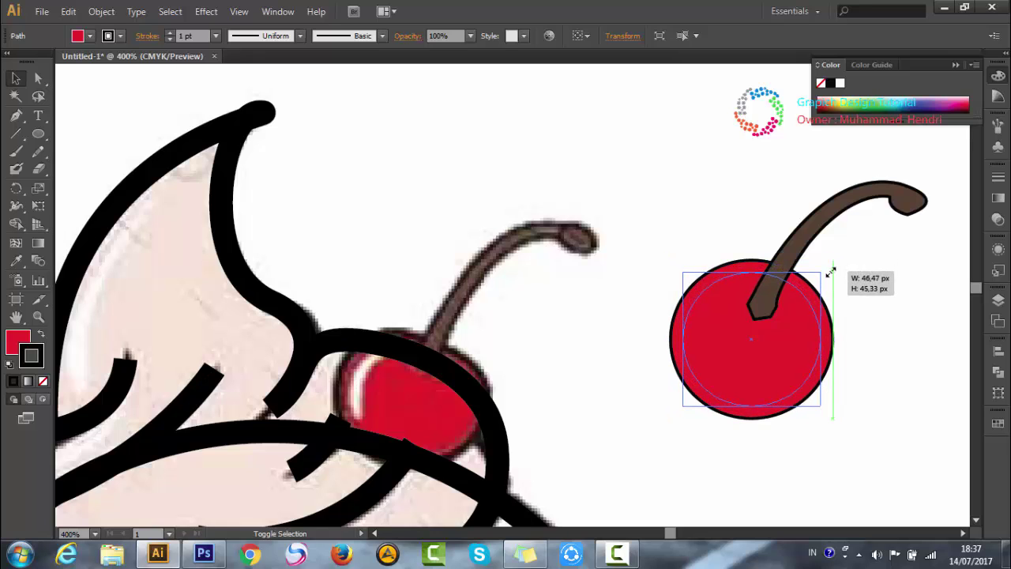
click(867, 406)
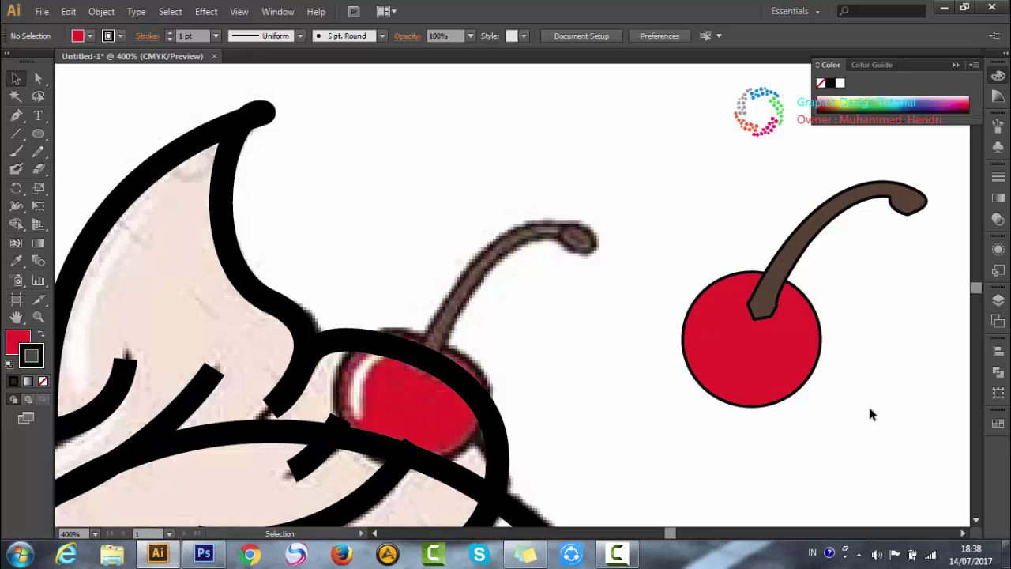
- Bring the cone into view and trace the left drip down the cone's left edge
key(ctrl+minus)
key(ctrl+minus)
key(ctrl+minus)
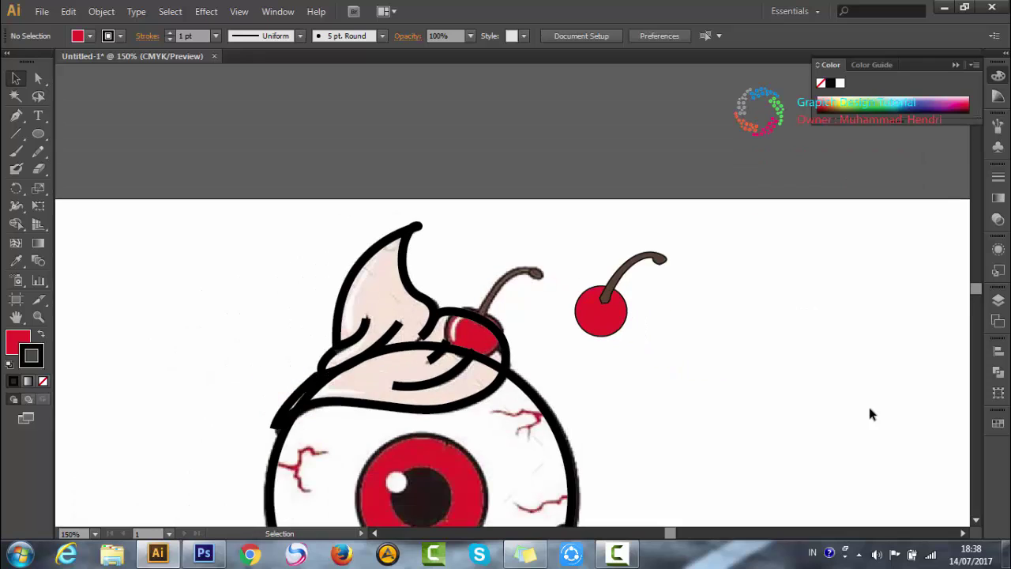
mouse_move(724, 437)
mouse_down()
mouse_move(824, 323)
mouse_move(823, 266)
mouse_up()
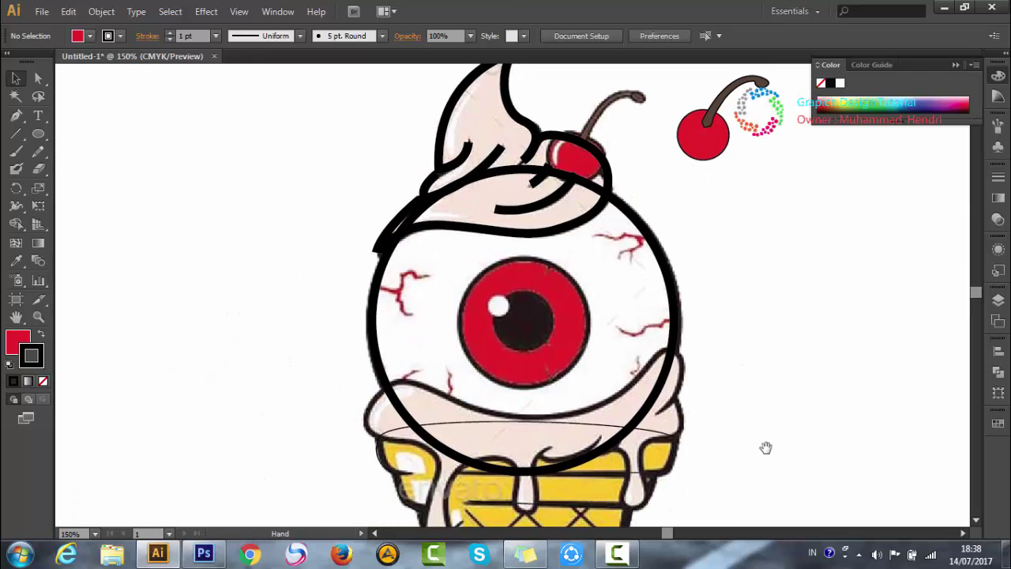
drag(767, 447, 763, 338)
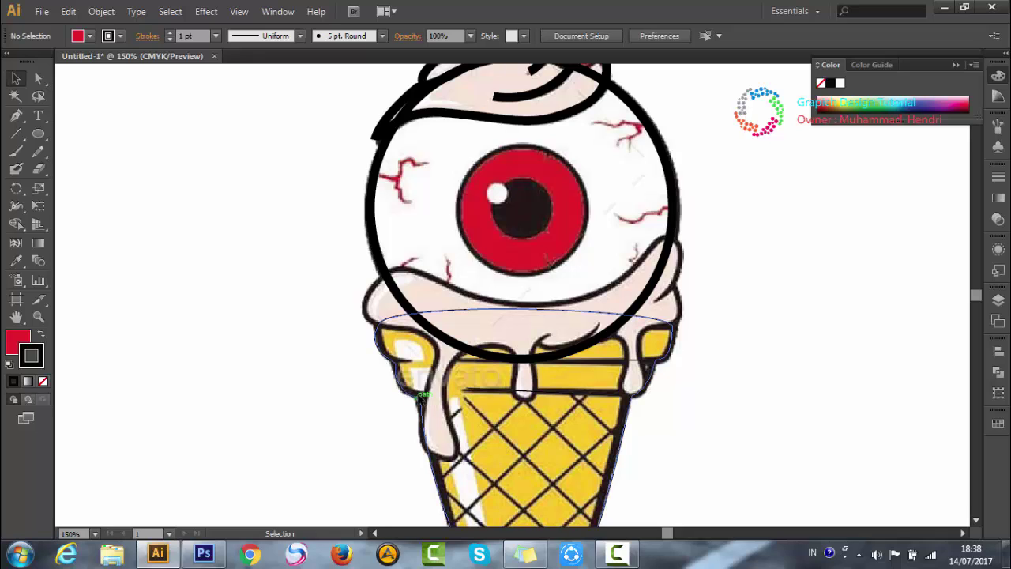
click(16, 114)
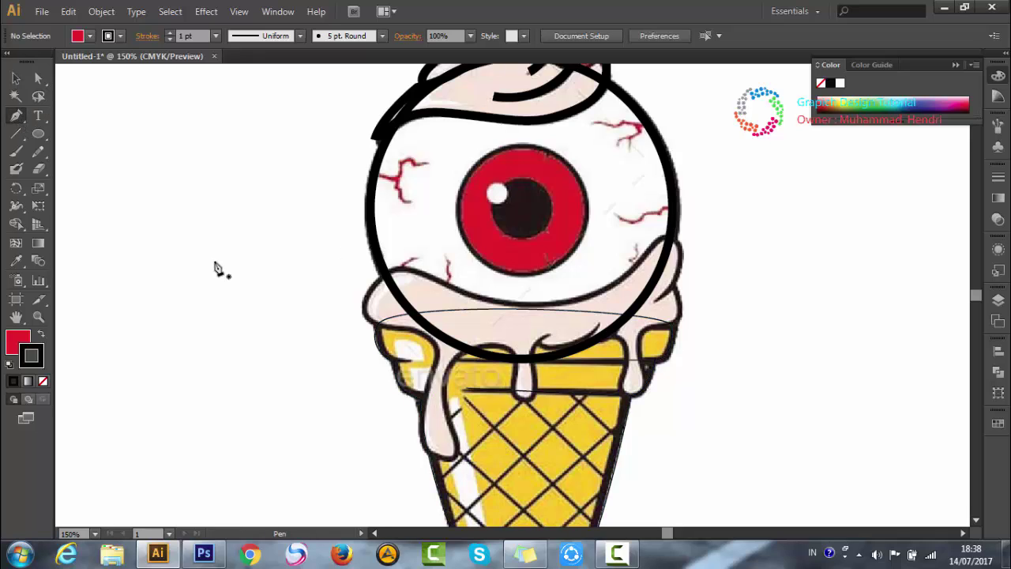
click(433, 437)
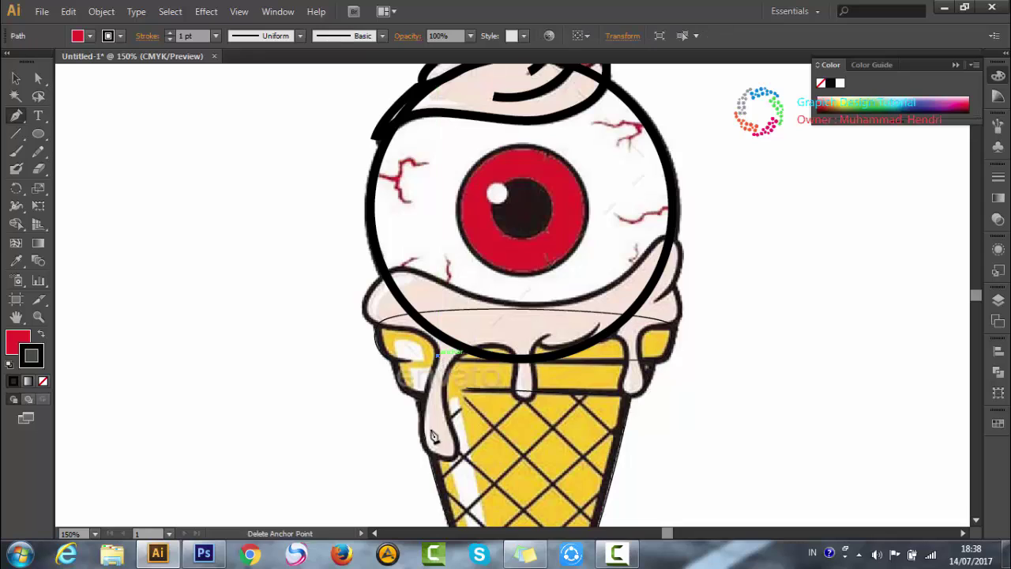
mouse_move(427, 448)
mouse_down()
mouse_move(450, 476)
mouse_move(455, 462)
mouse_up()
click(456, 456)
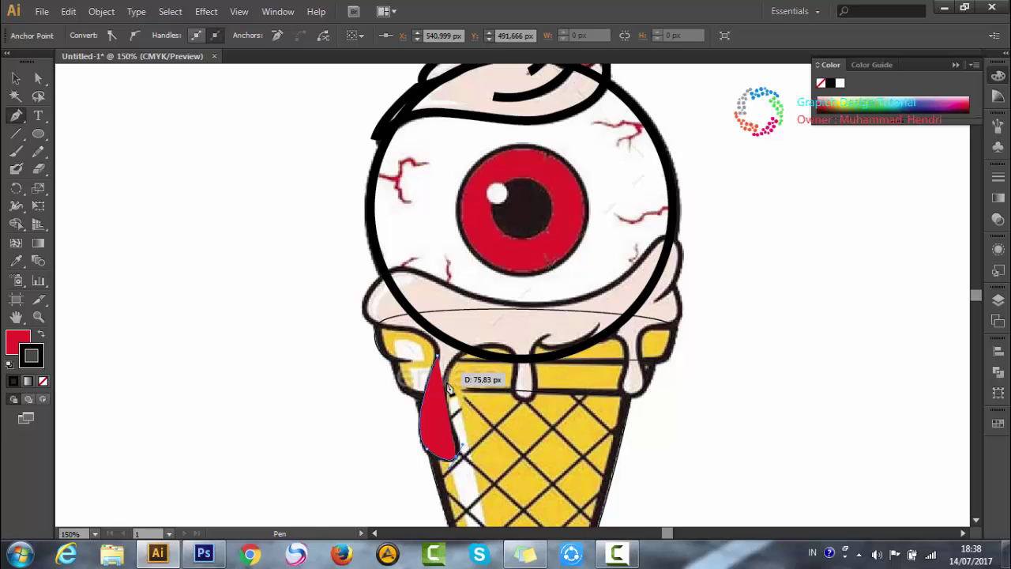
- Extend the drip path up to the rim and around the first middle drip, undoing a stray path
ctrl+click(446, 379)
drag(447, 379, 470, 345)
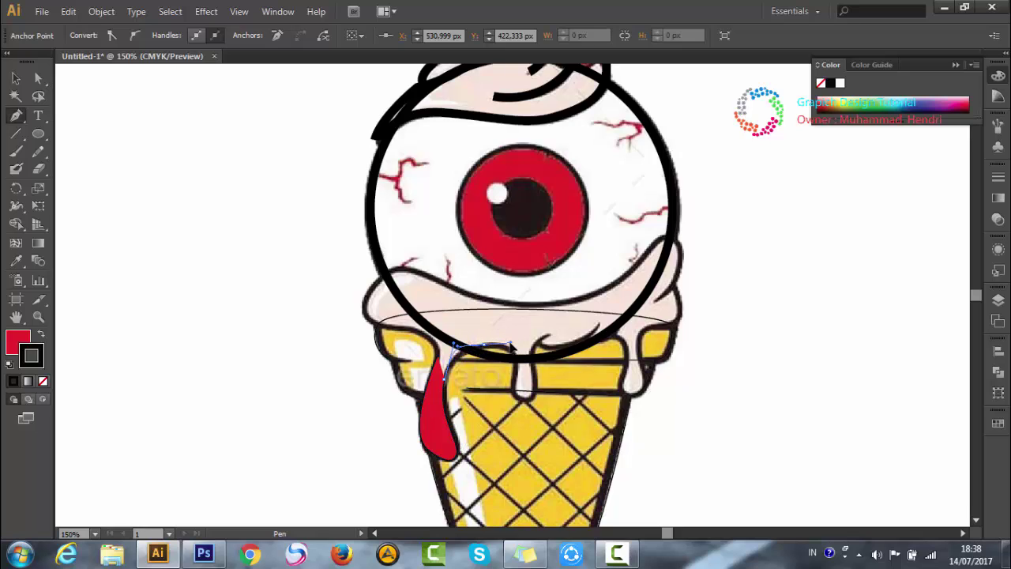
drag(513, 386, 515, 407)
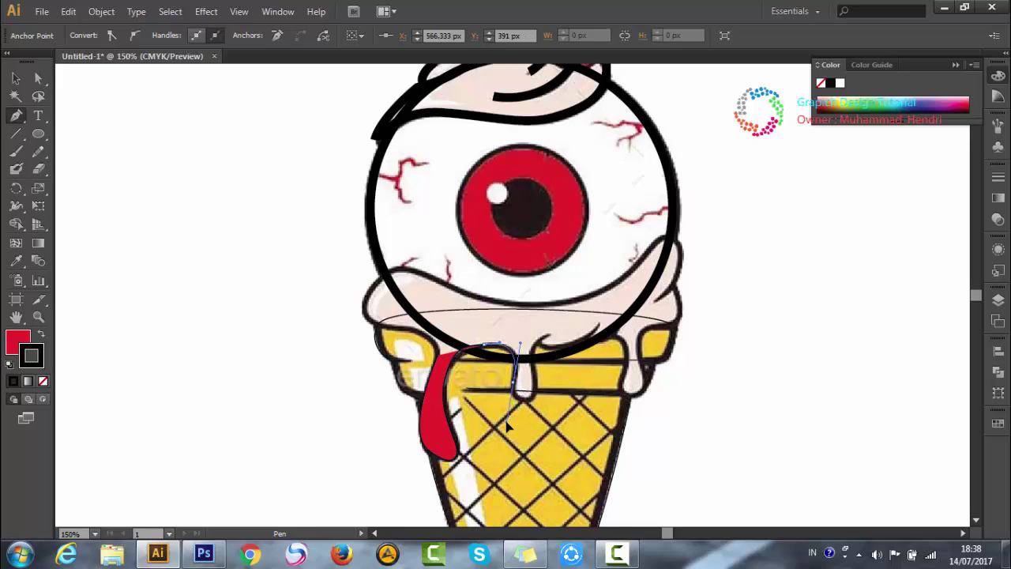
mouse_move(514, 390)
mouse_down()
mouse_move(541, 393)
mouse_move(536, 357)
mouse_up()
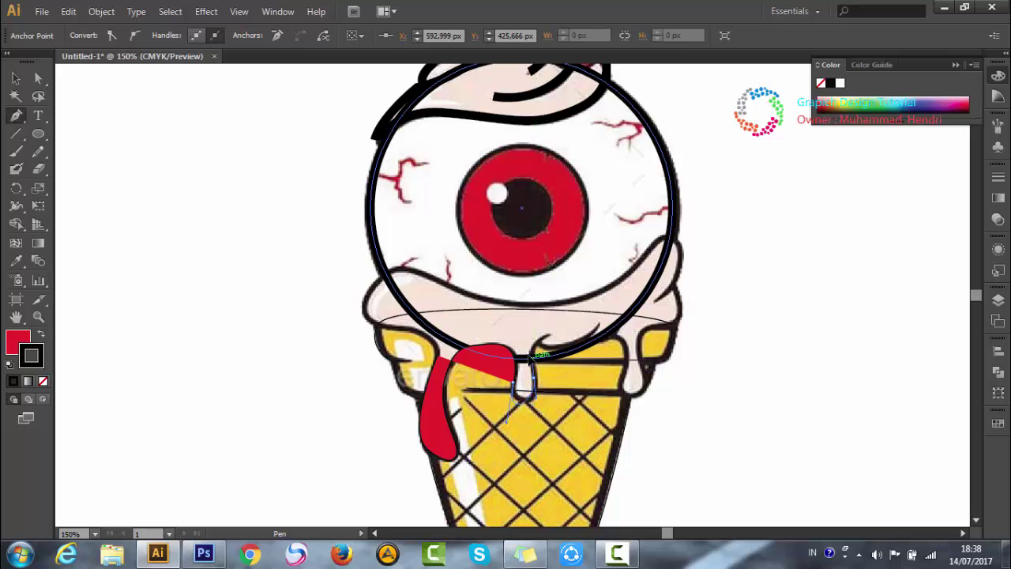
click(534, 357)
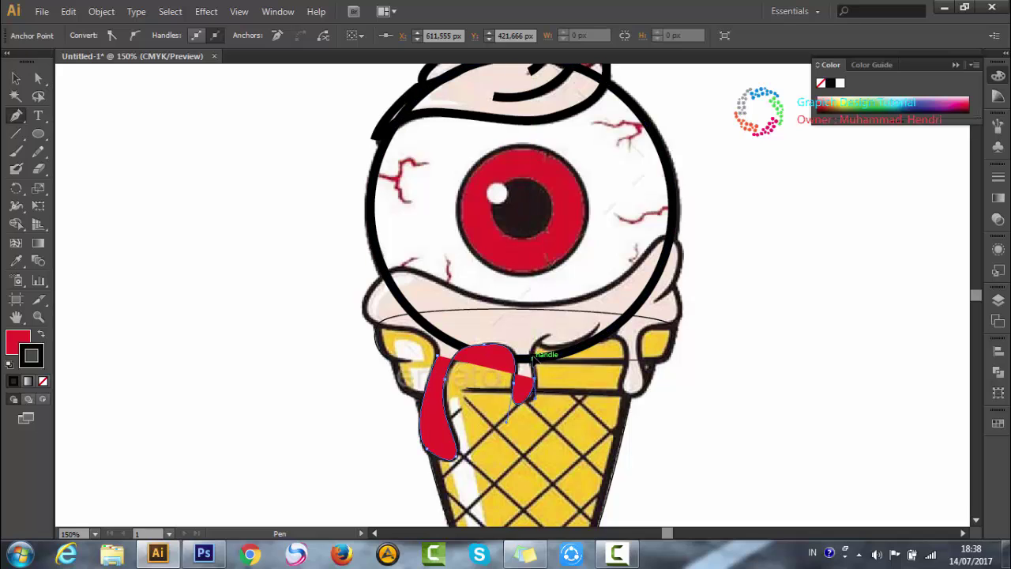
drag(534, 356, 549, 338)
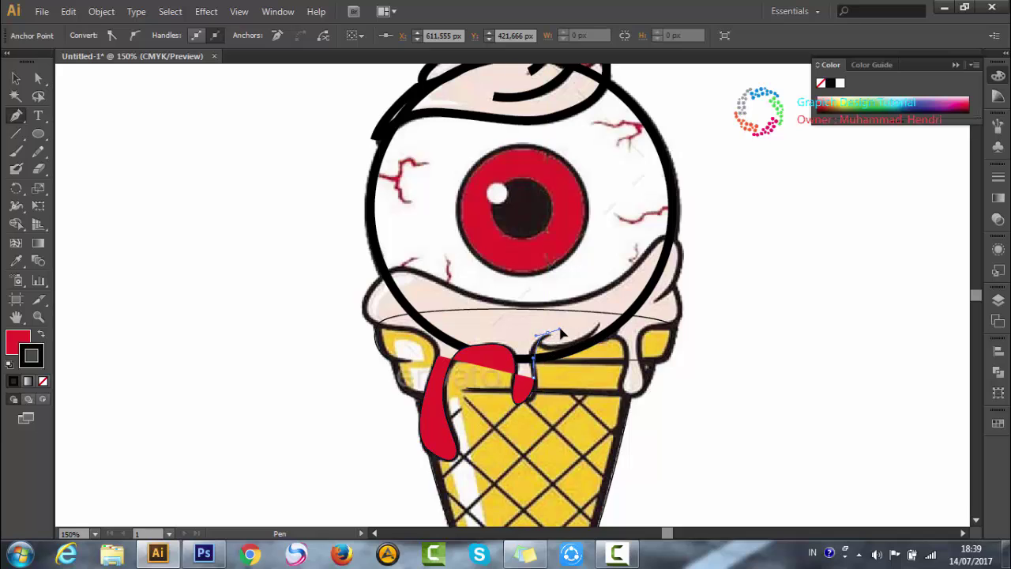
key(ctrl+z)
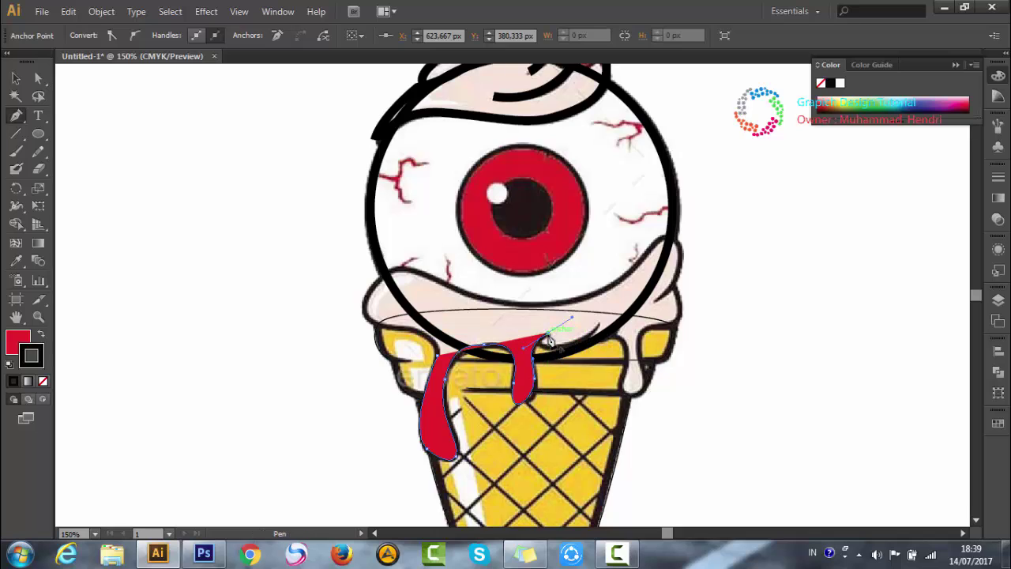
- Continue the drip path across the right drips to the top-right corner
mouse_move(545, 342)
mouse_down()
mouse_move(541, 351)
mouse_move(621, 335)
mouse_move(599, 333)
mouse_move(603, 326)
mouse_move(610, 346)
mouse_move(590, 345)
mouse_move(631, 362)
mouse_move(623, 393)
mouse_move(646, 378)
mouse_move(643, 341)
mouse_move(657, 327)
mouse_move(684, 327)
mouse_move(676, 289)
mouse_up()
click(624, 392)
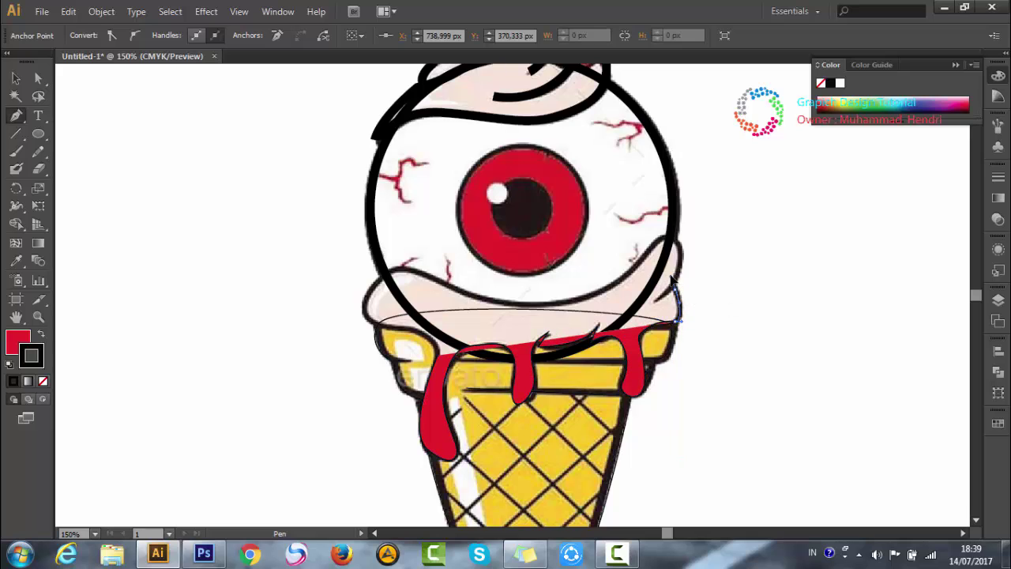
click(676, 294)
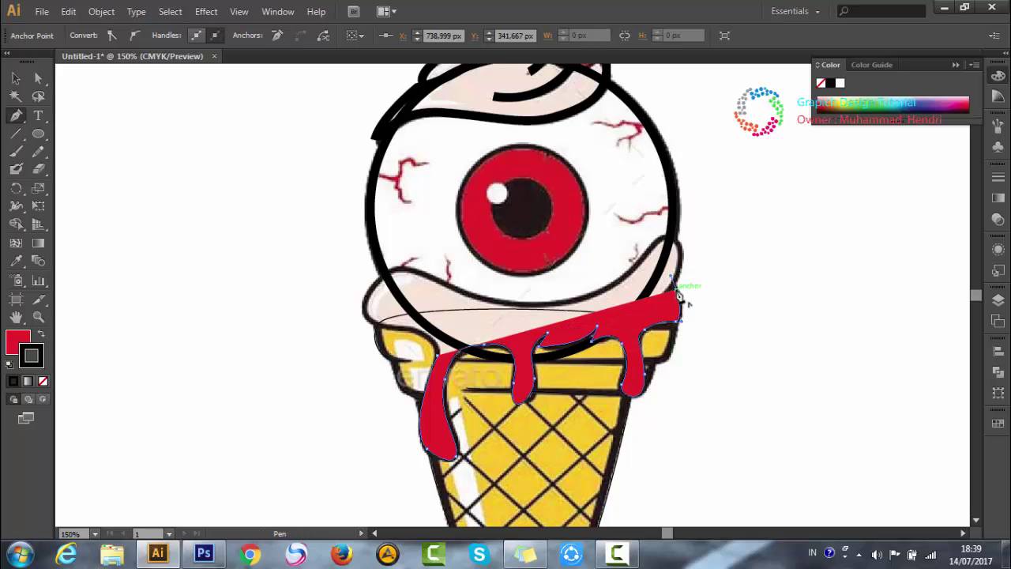
drag(678, 296, 666, 301)
ctrl+click(656, 296)
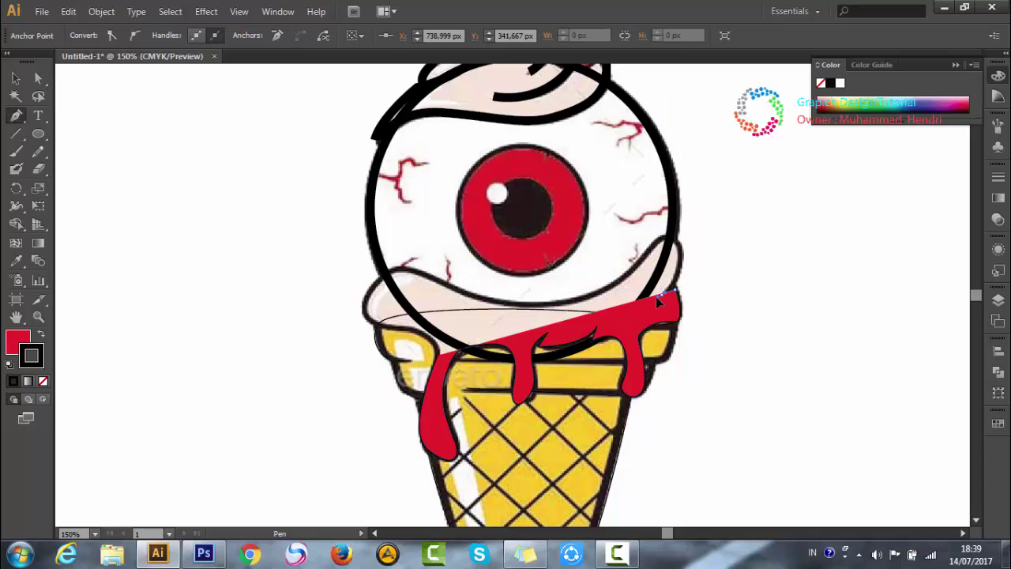
ctrl+click(644, 299)
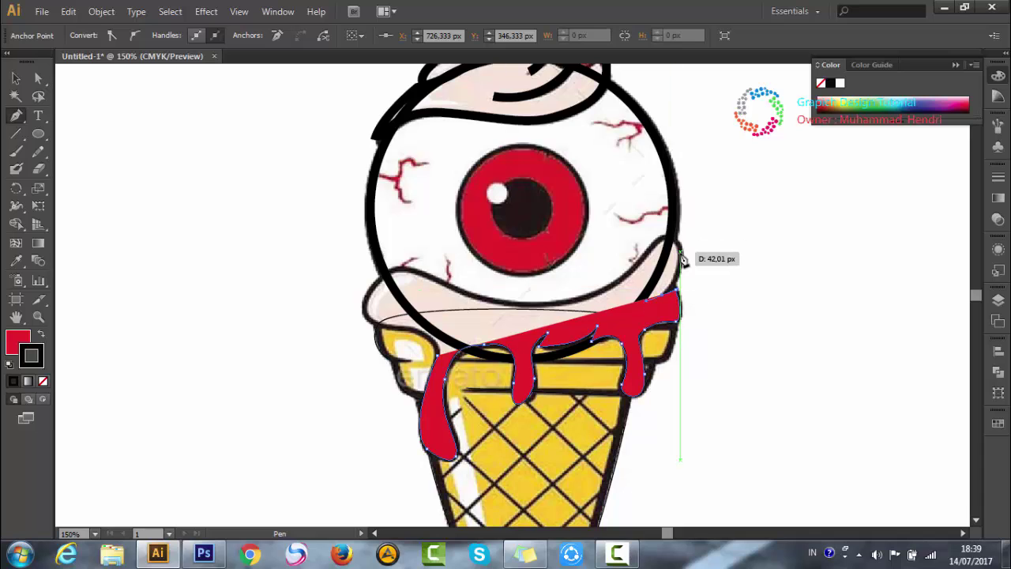
- Extend the drip path with curved anchors up the ice cream's right edge
drag(681, 258, 681, 256)
drag(677, 240, 672, 225)
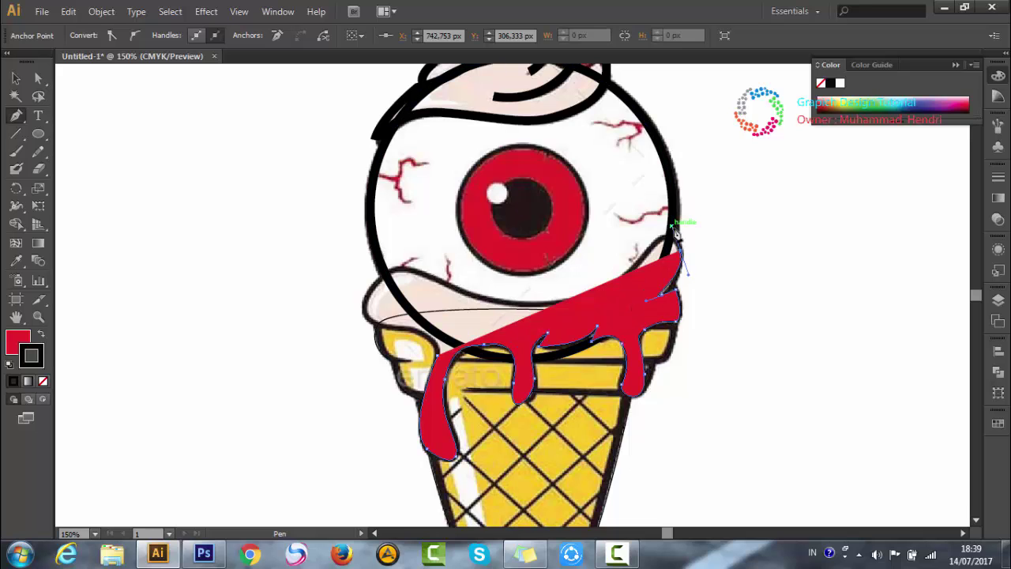
click(678, 254)
drag(679, 257, 663, 261)
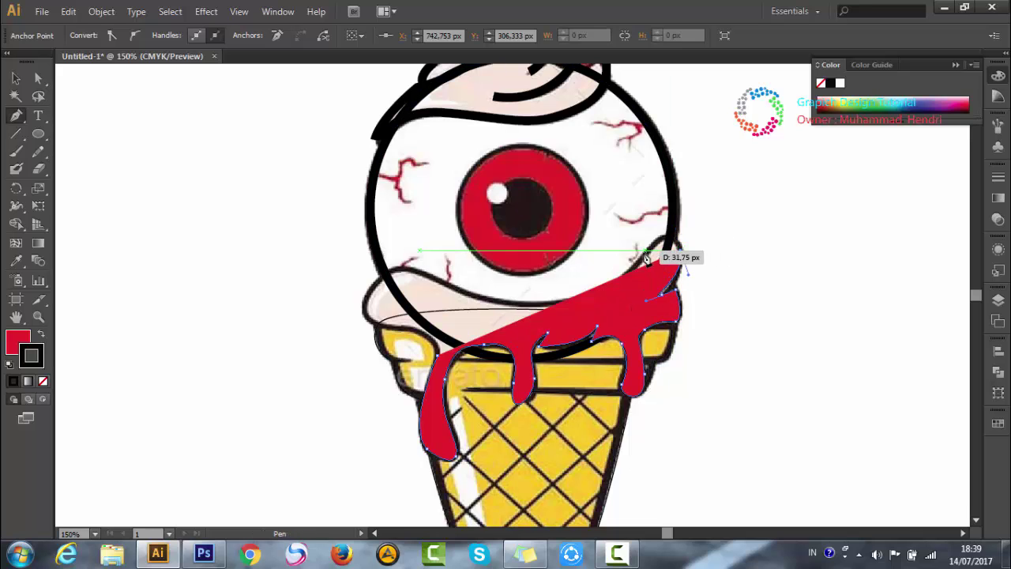
click(613, 292)
drag(612, 292, 19, 341)
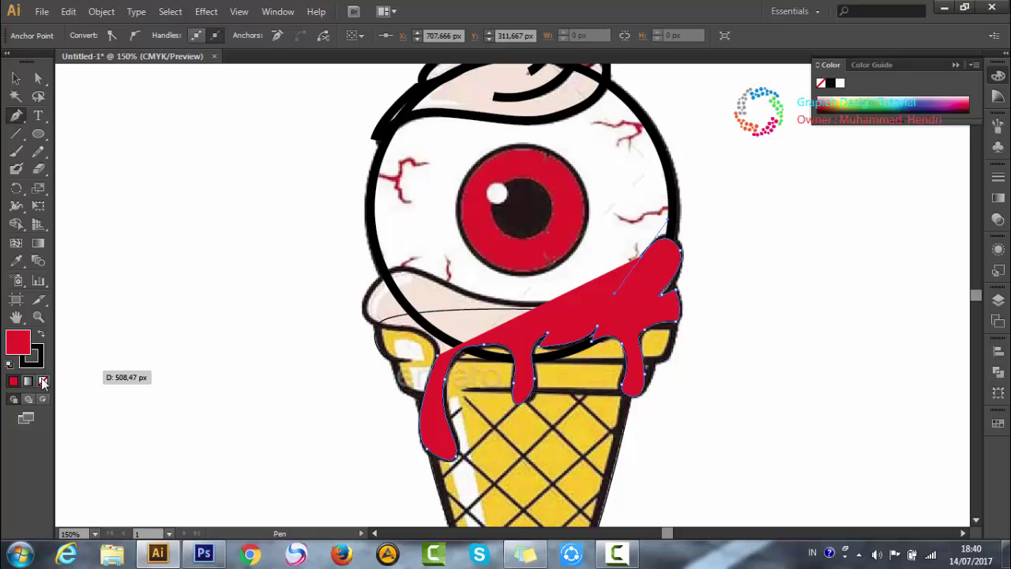
- Set the drip shape's fill to None and trace the curve under the eyeball
click(43, 381)
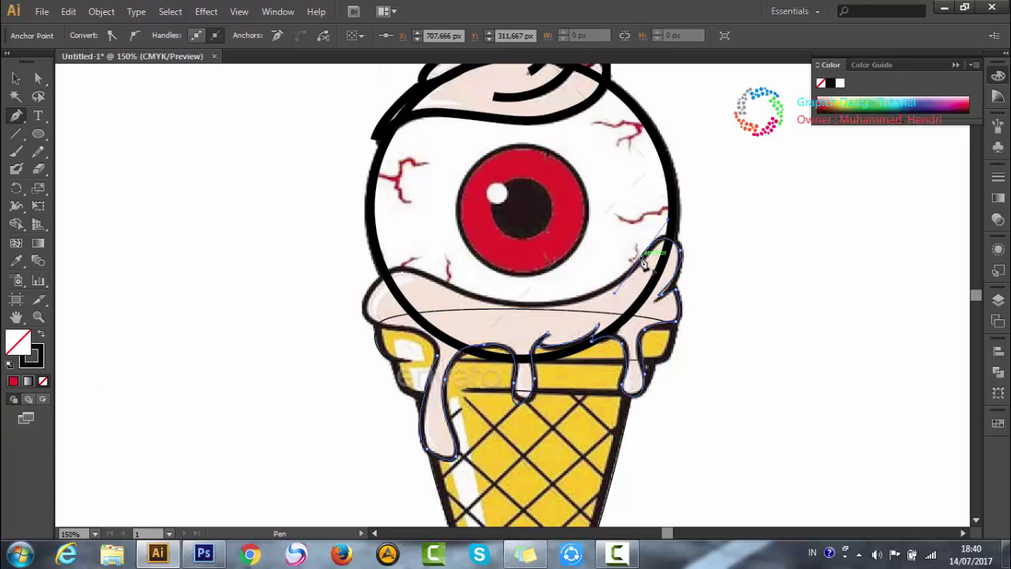
drag(535, 301, 537, 305)
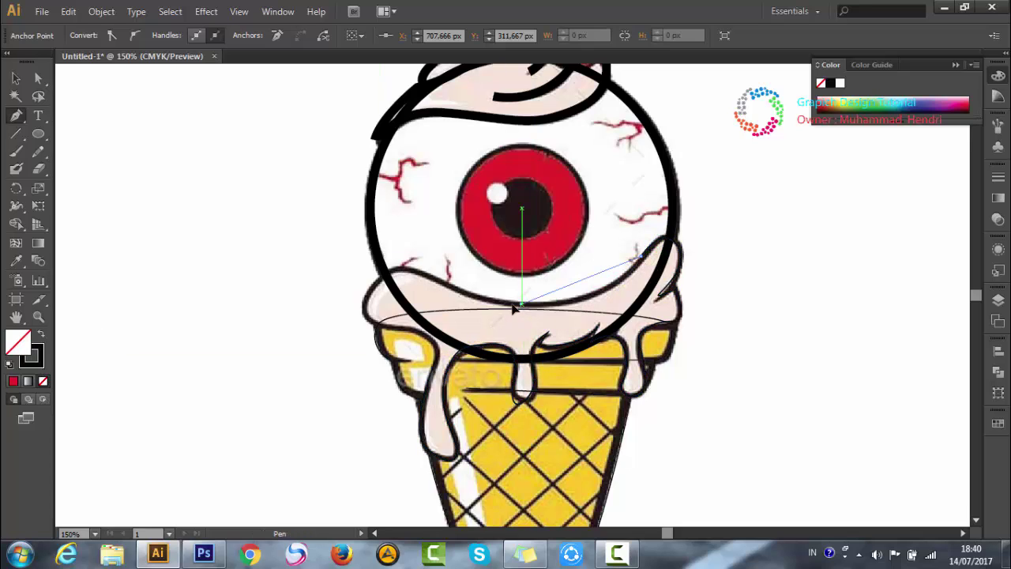
click(433, 294)
drag(531, 313, 526, 311)
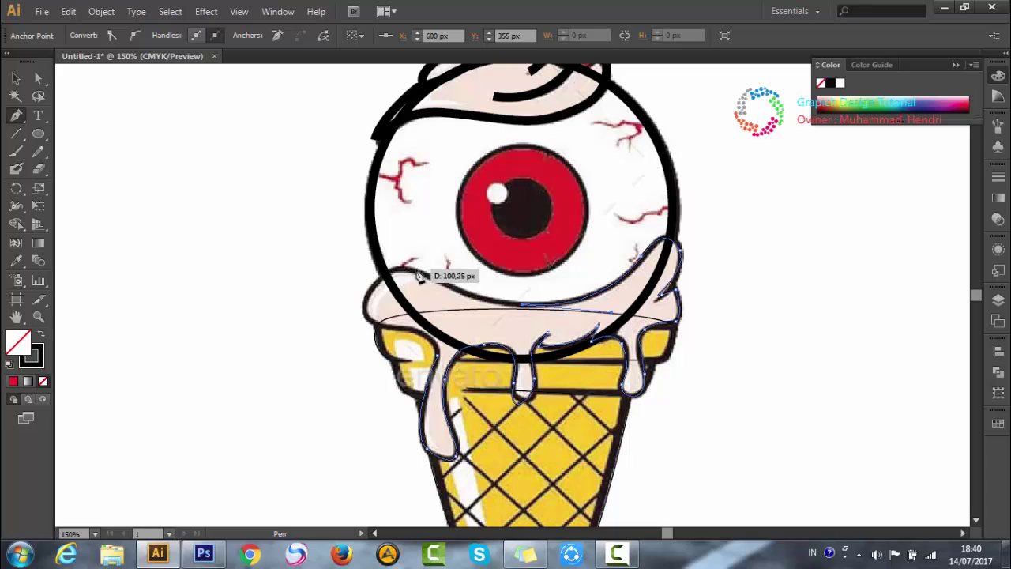
mouse_move(411, 278)
mouse_down()
mouse_move(427, 275)
mouse_move(375, 250)
mouse_up()
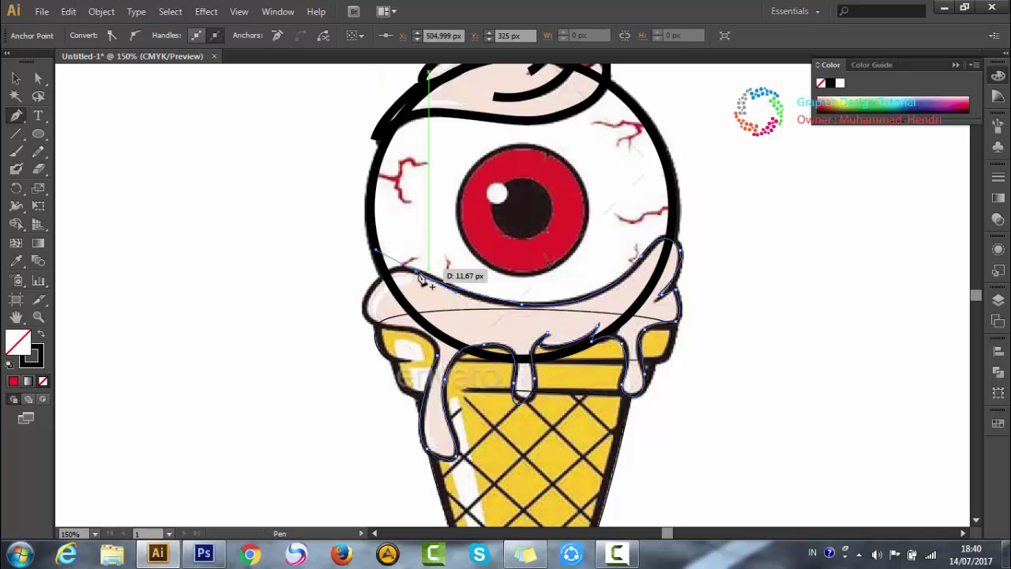
- Trace the ice cream's left bulge and rim down to the left drip
mouse_move(376, 250)
mouse_down()
mouse_move(420, 274)
mouse_move(377, 301)
mouse_move(359, 341)
mouse_up()
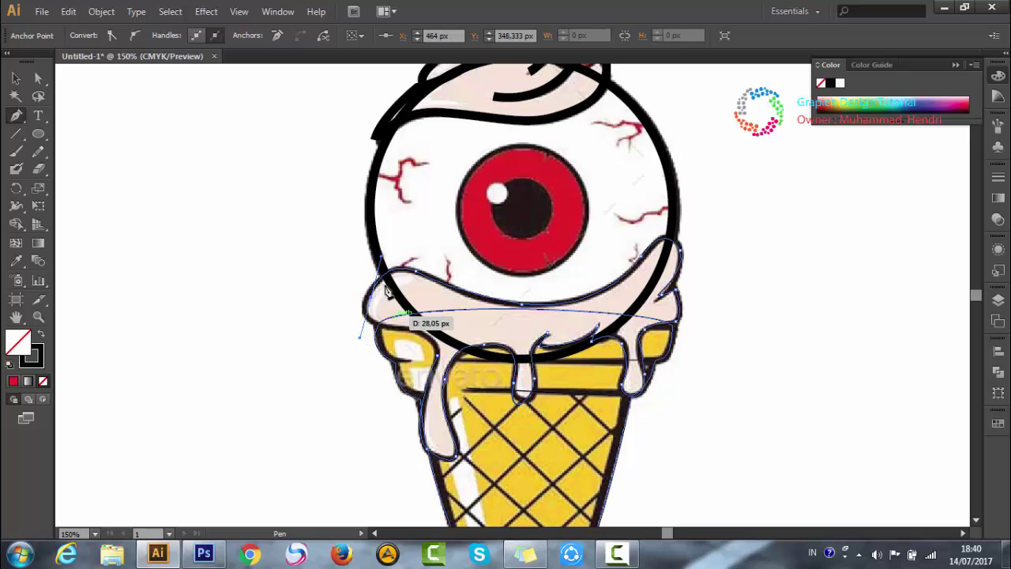
drag(375, 302, 401, 333)
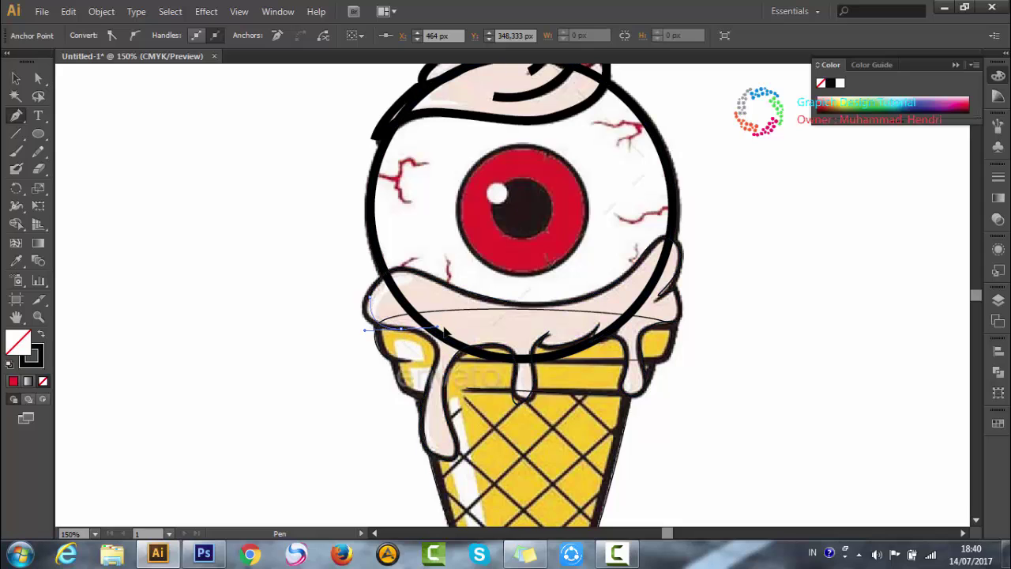
drag(401, 330, 451, 337)
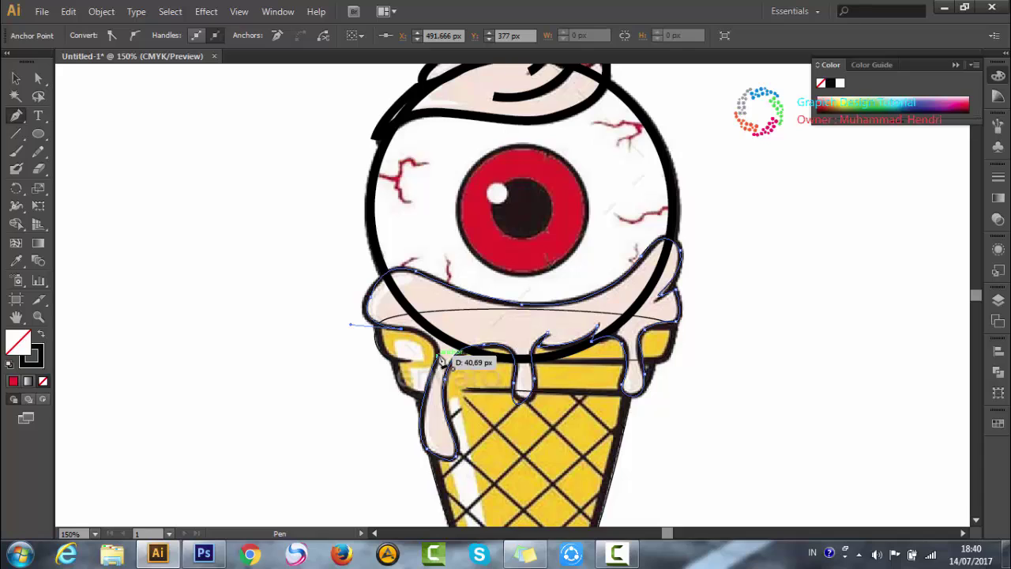
drag(425, 448, 445, 467)
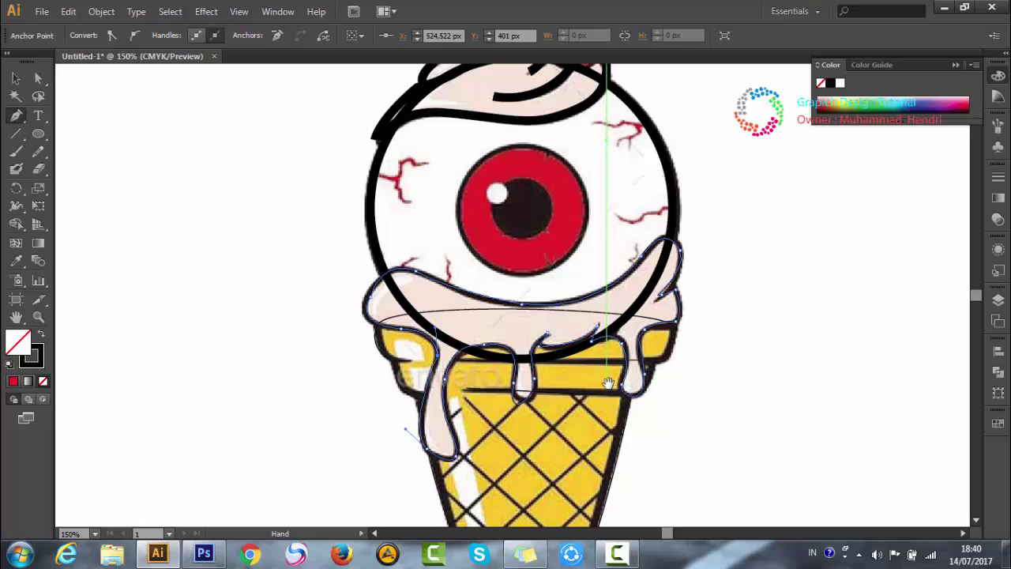
drag(613, 389, 612, 273)
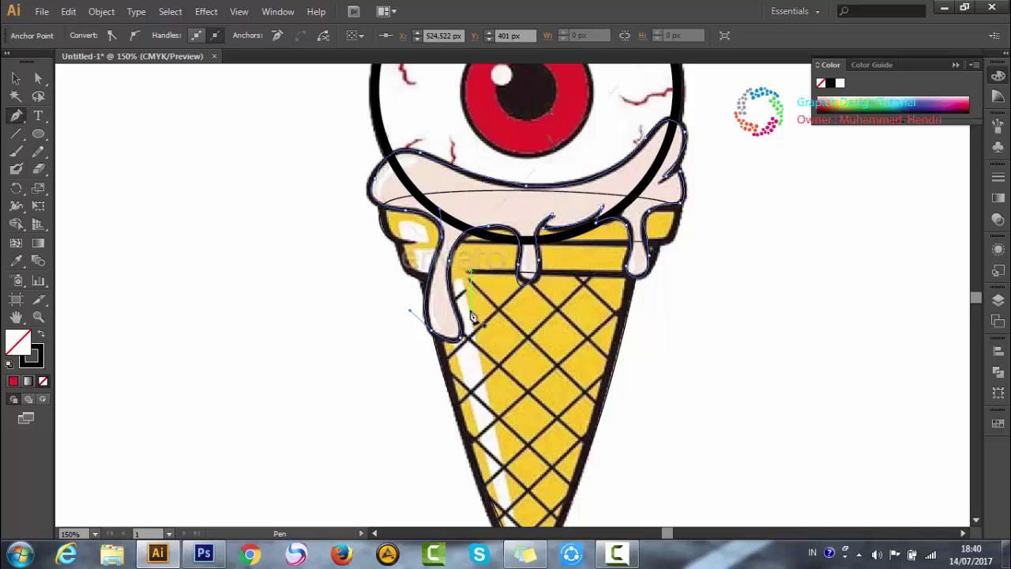
- Draw down-right diagonal waffle grid lines across the cone's top with the Line Segment tool
click(16, 133)
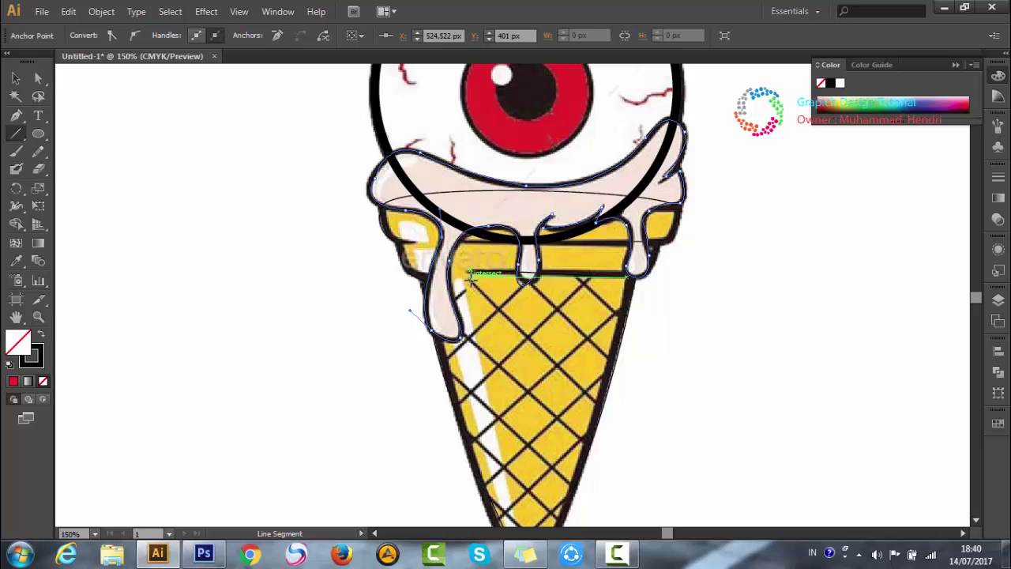
drag(470, 274, 598, 404)
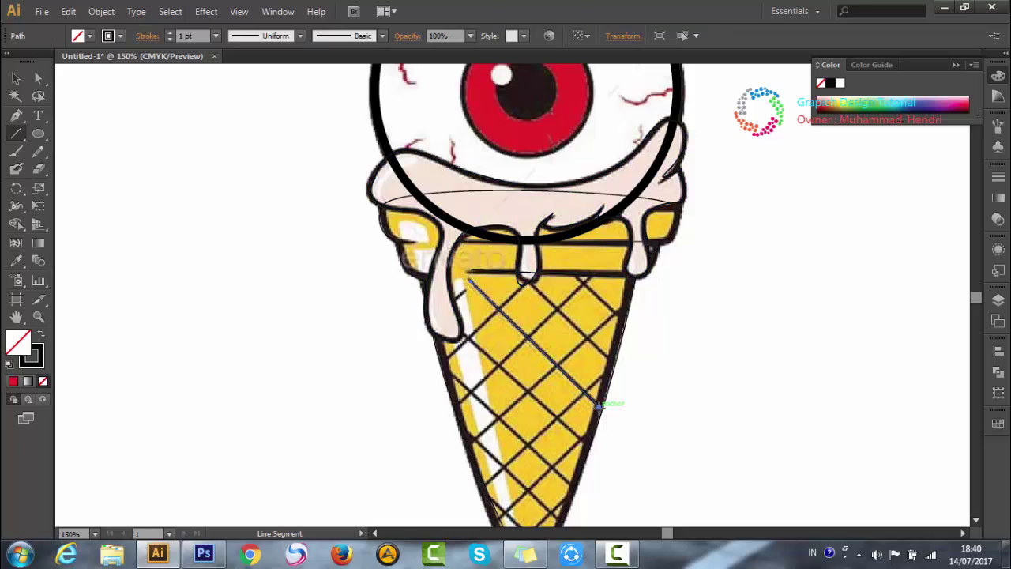
drag(525, 279, 607, 357)
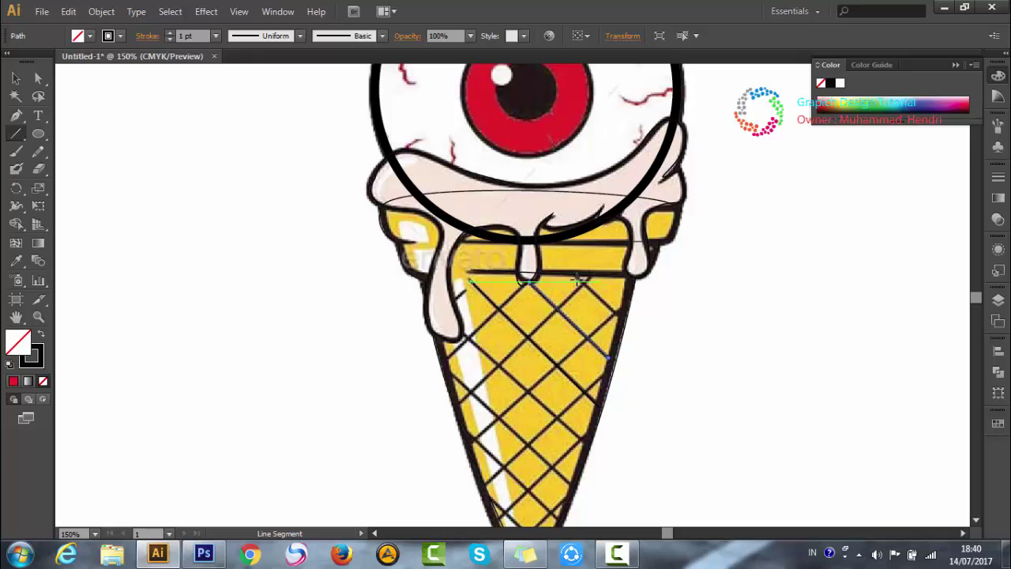
drag(578, 278, 624, 318)
drag(463, 292, 455, 302)
- Draw four up-right diagonal grid lines from the cone's left edge
drag(446, 359, 531, 272)
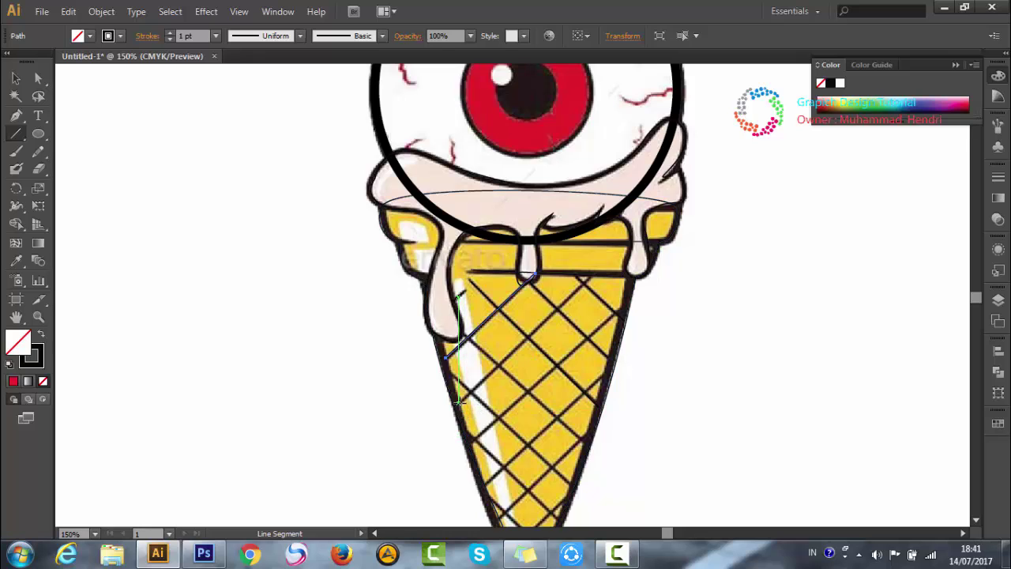
drag(459, 401, 590, 278)
drag(470, 439, 619, 309)
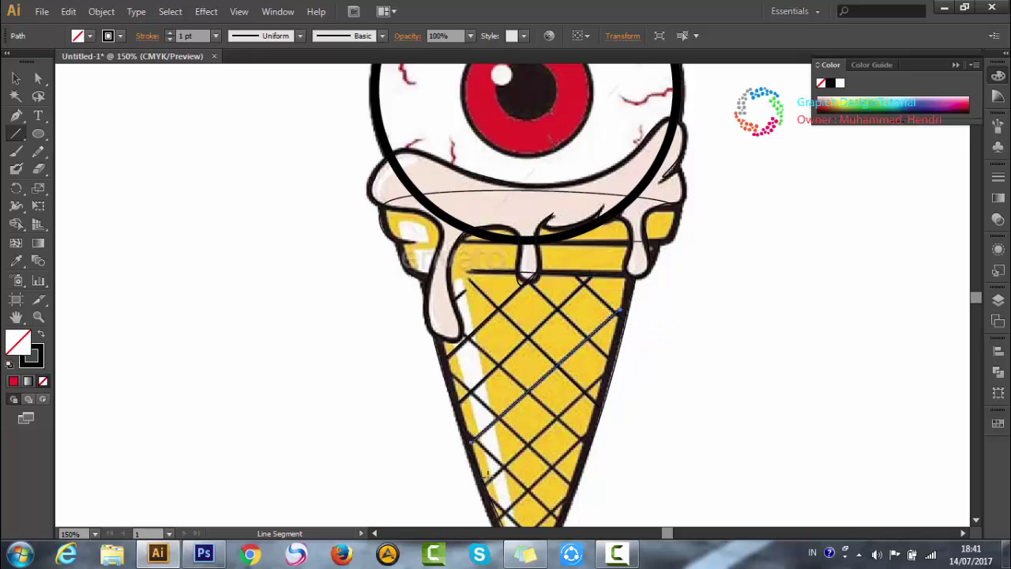
drag(484, 479, 605, 372)
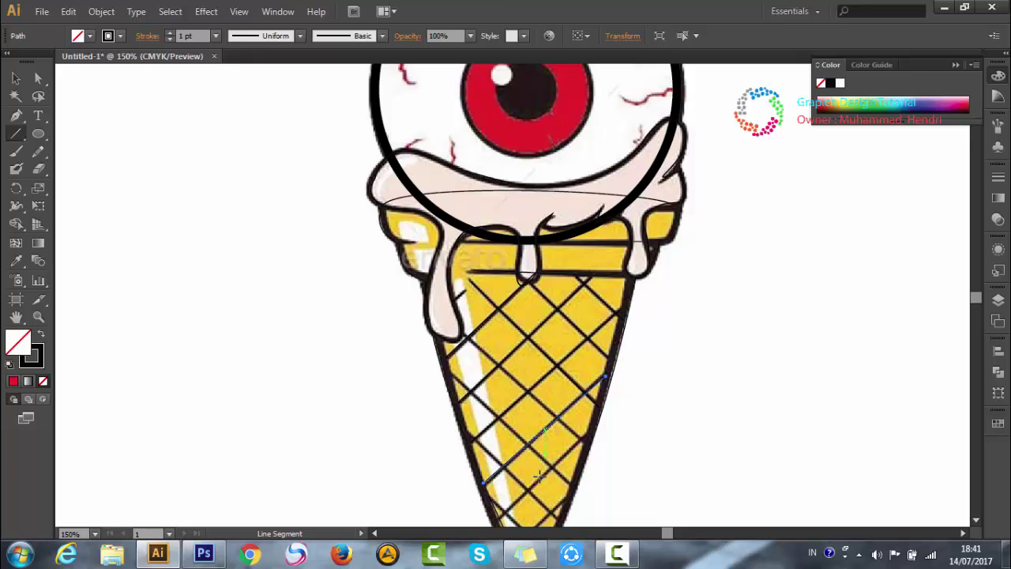
scroll(537, 473, down, 2)
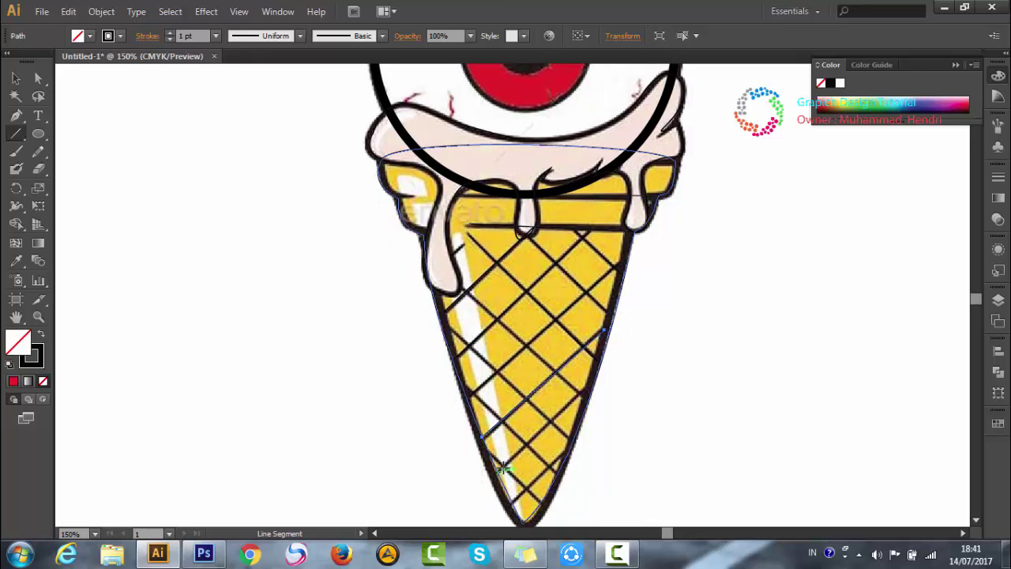
- Zoom in and pan to bring the cone's tip into view
click(606, 360)
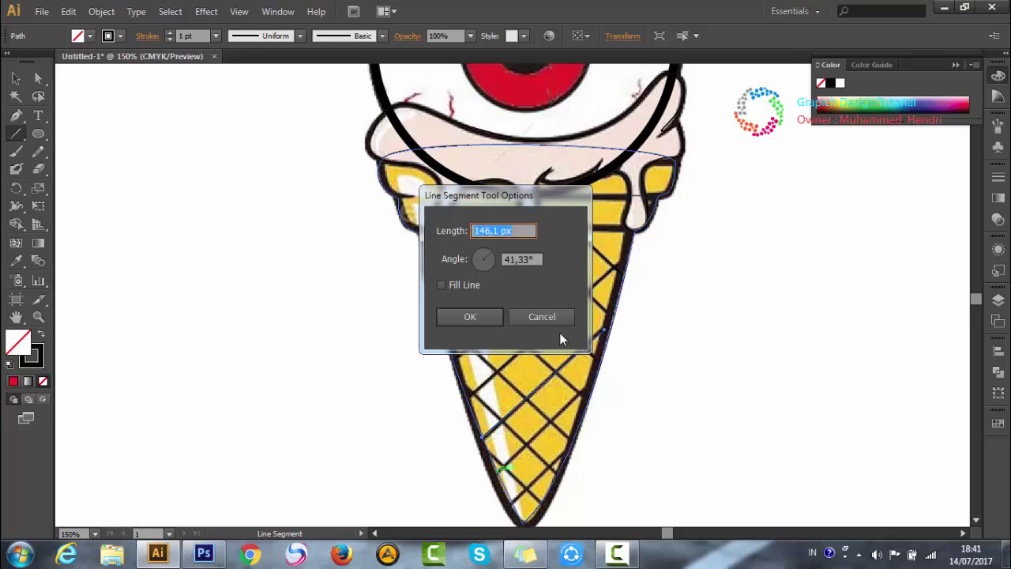
click(554, 318)
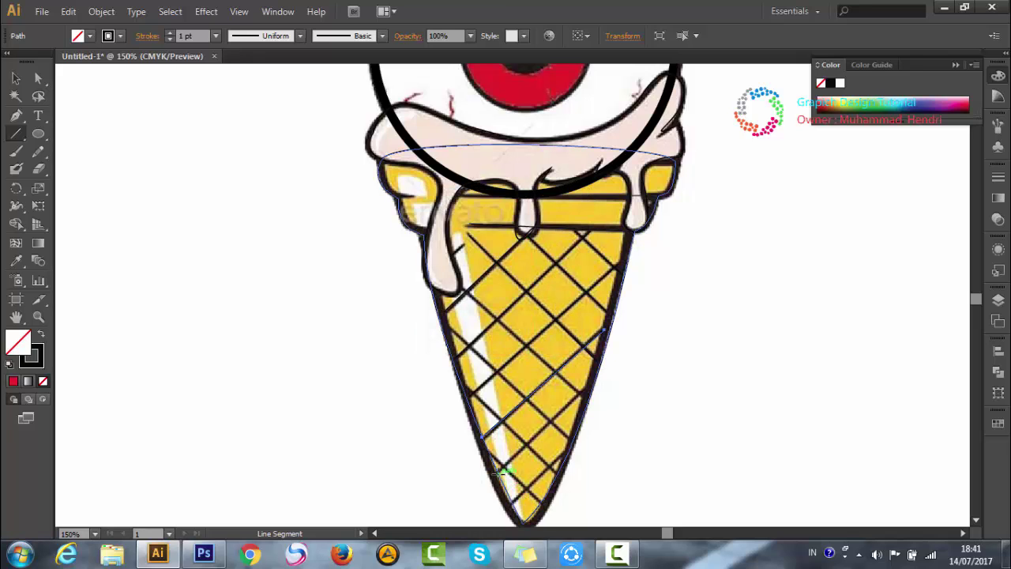
click(538, 442)
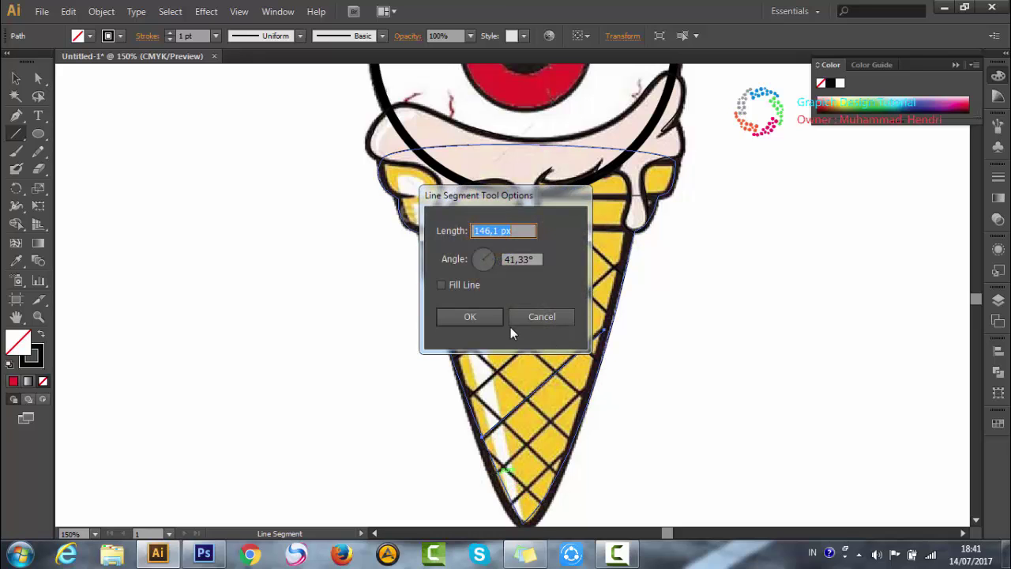
click(542, 316)
key(ctrl+plus)
key(ctrl+plus)
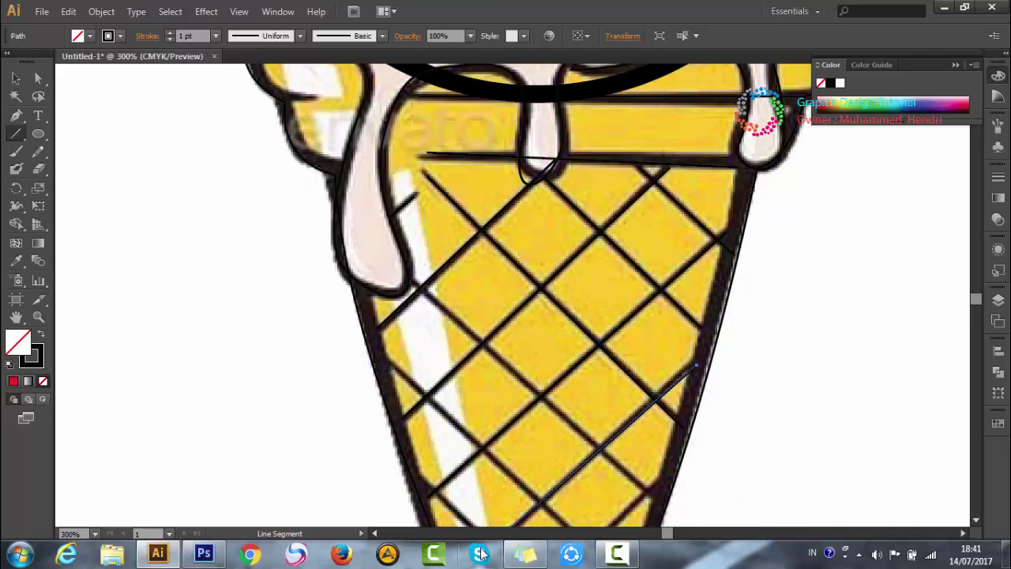
mouse_move(516, 492)
mouse_down()
mouse_move(536, 209)
mouse_move(536, 218)
mouse_up()
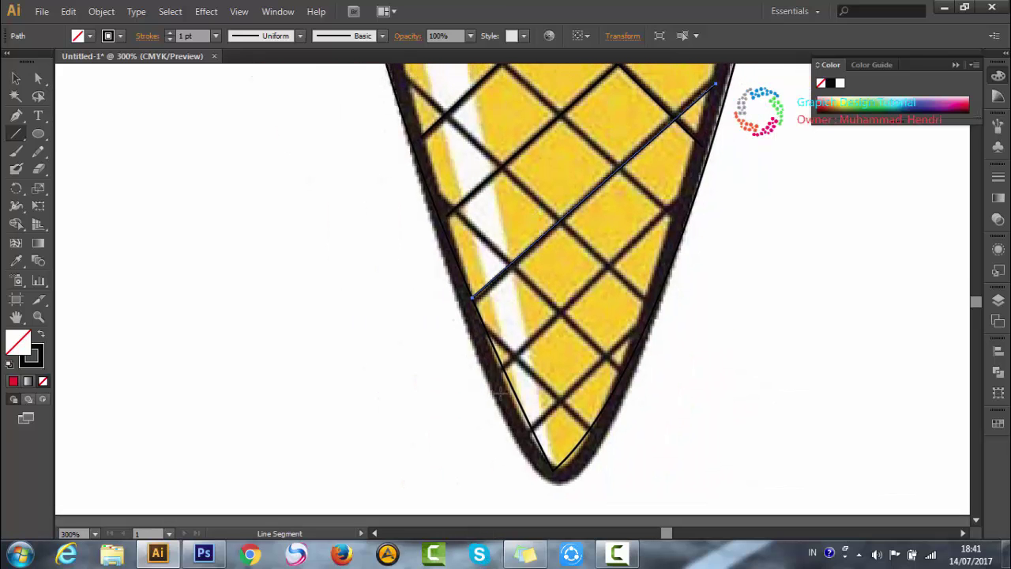
- Create a 146.1 px line at 41.33° with Fill Line checked beside the cone
click(495, 371)
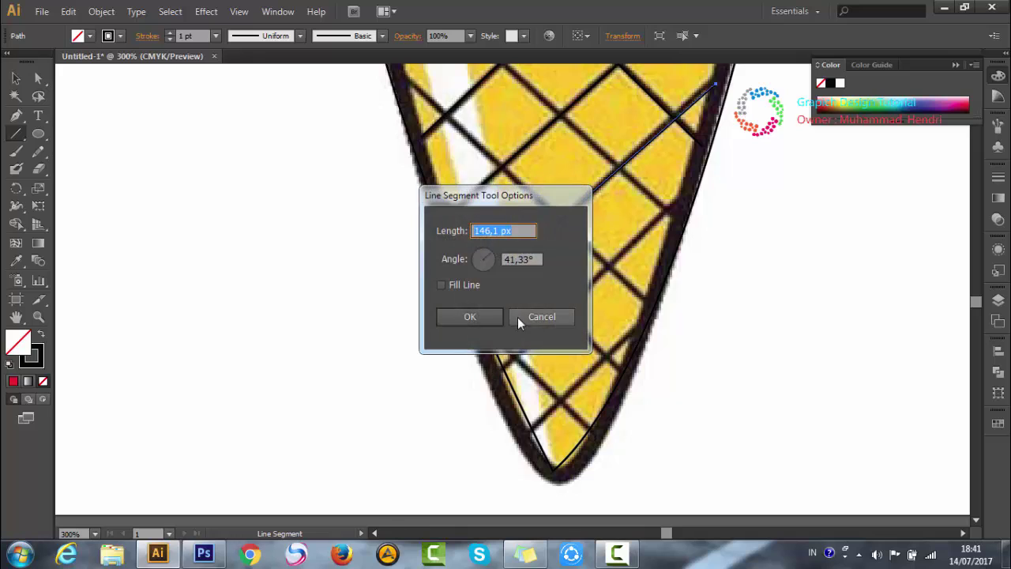
click(541, 314)
click(588, 281)
click(442, 285)
click(462, 316)
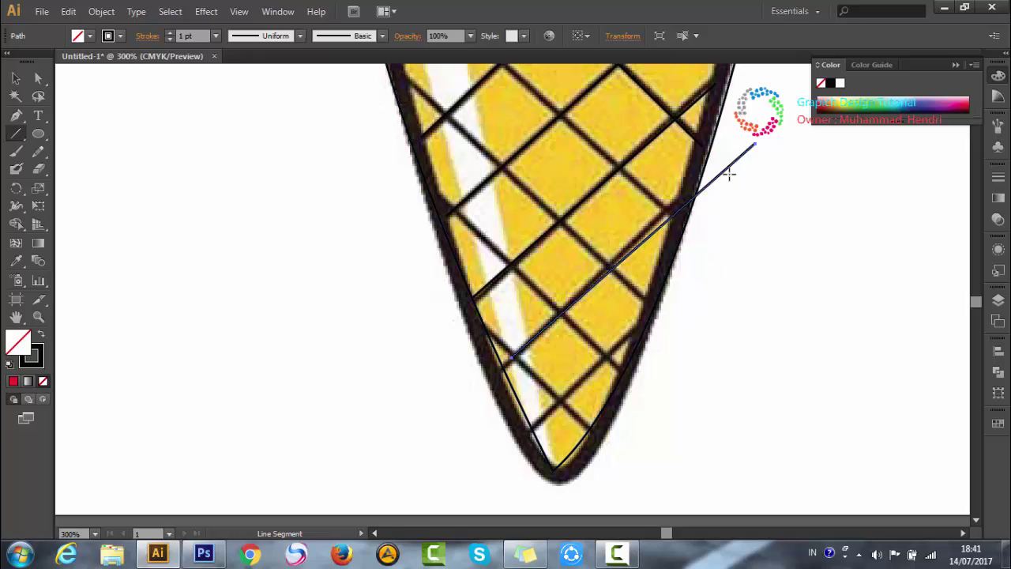
key(ctrl+z)
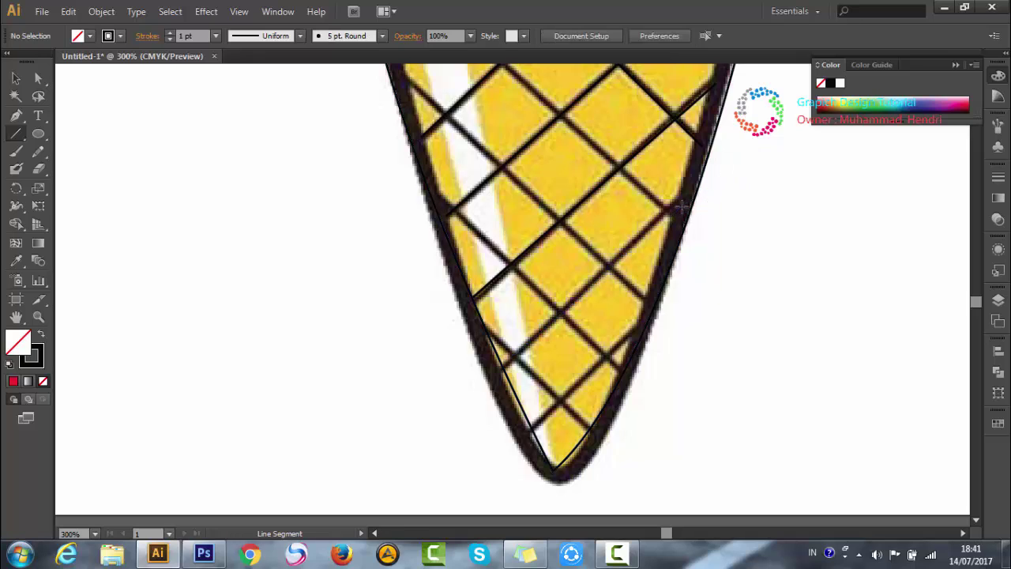
click(683, 196)
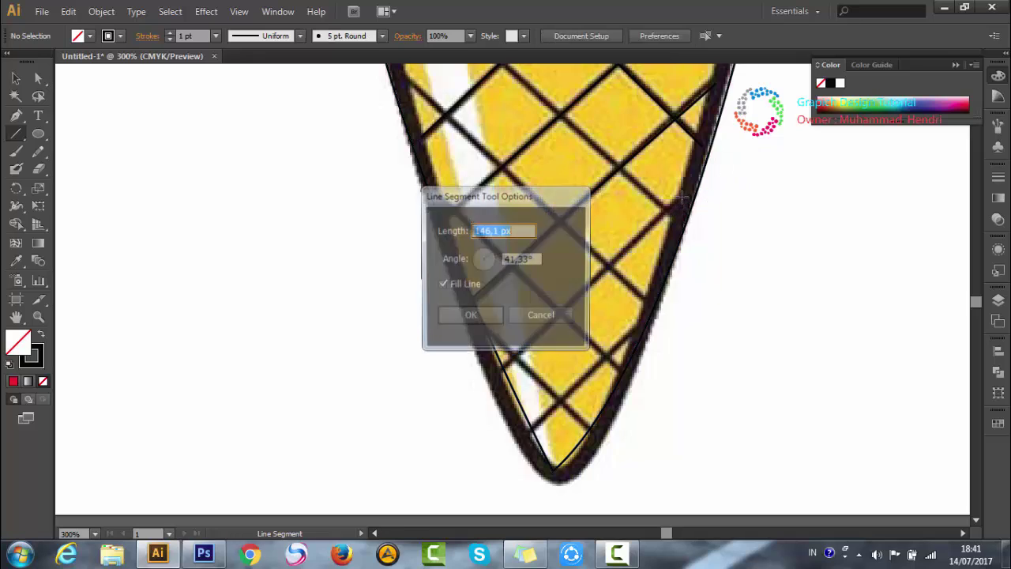
click(477, 317)
- Move the new diagonal line onto the lower waffle grid line near the cone tip
key(v)
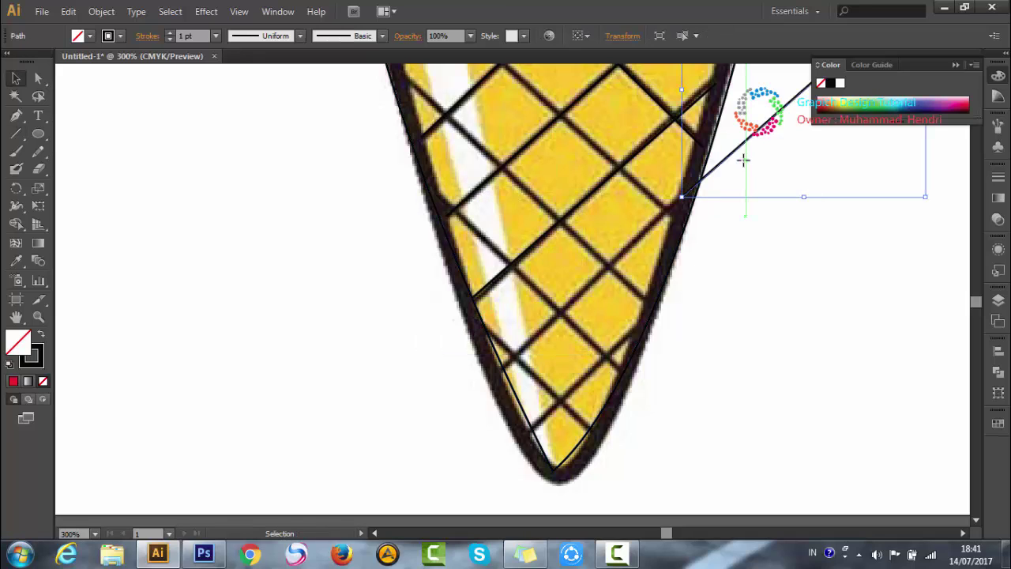
drag(763, 126, 559, 314)
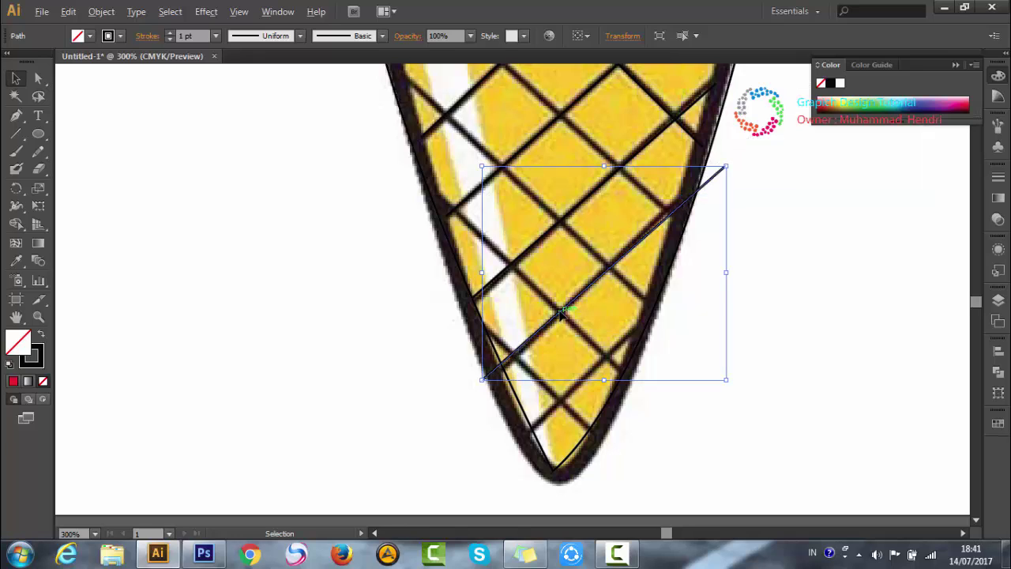
drag(559, 313, 585, 391)
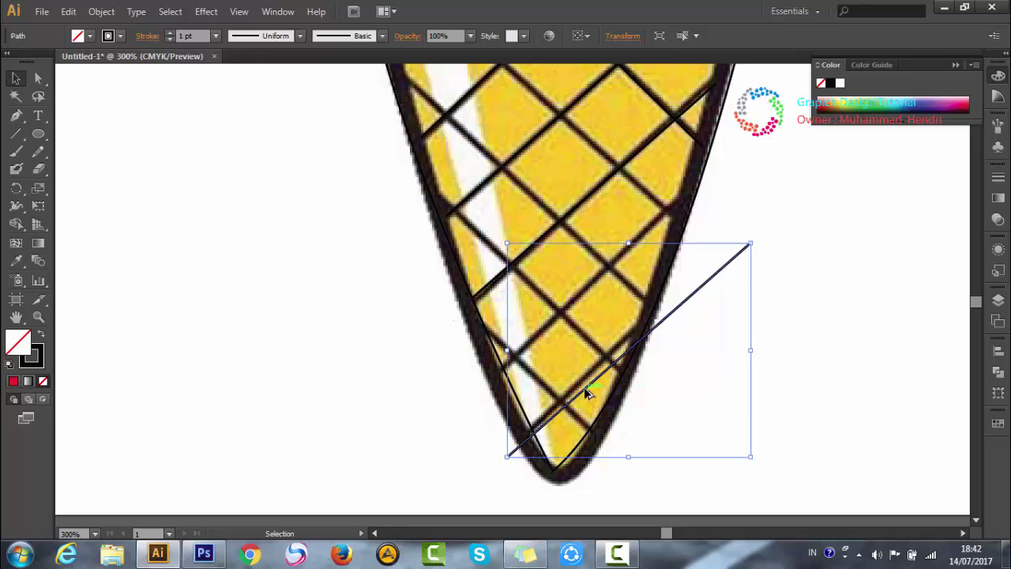
key(Up)
key(Up)
key(Up)
key(Up)
key(Up)
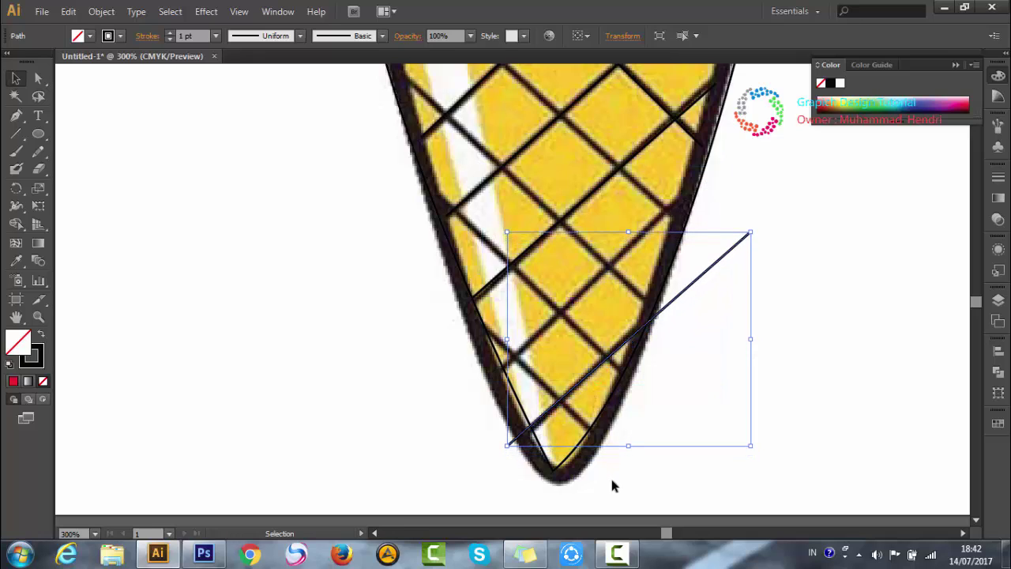
click(612, 479)
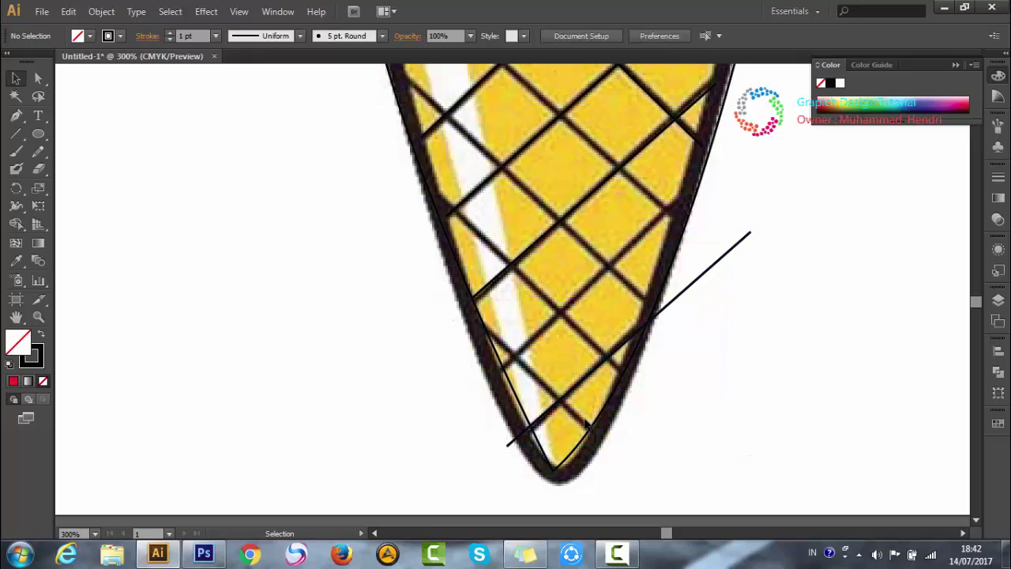
- Trim the diagonal line's ends to the cone's right and left edges
click(703, 277)
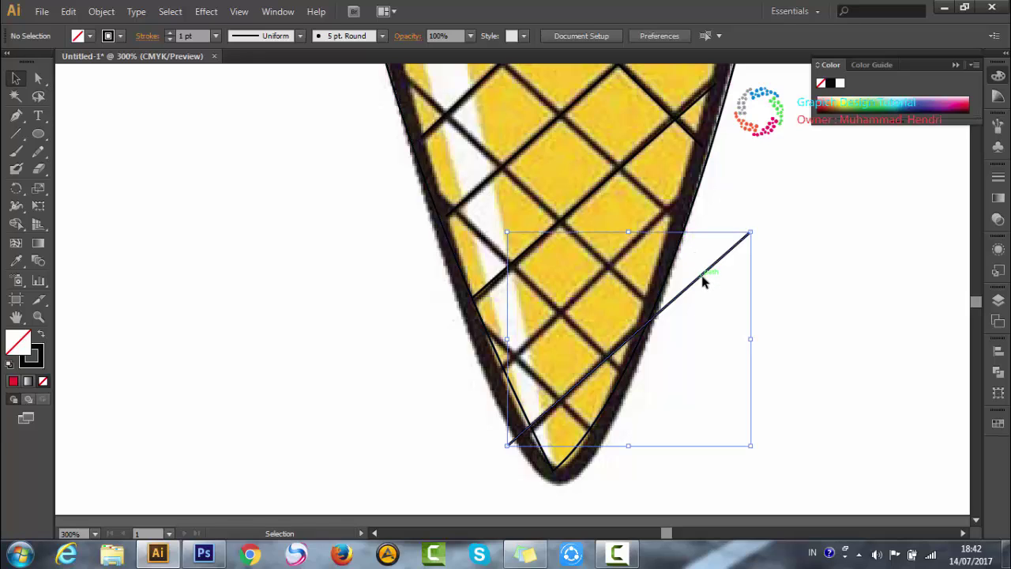
drag(749, 232, 748, 233)
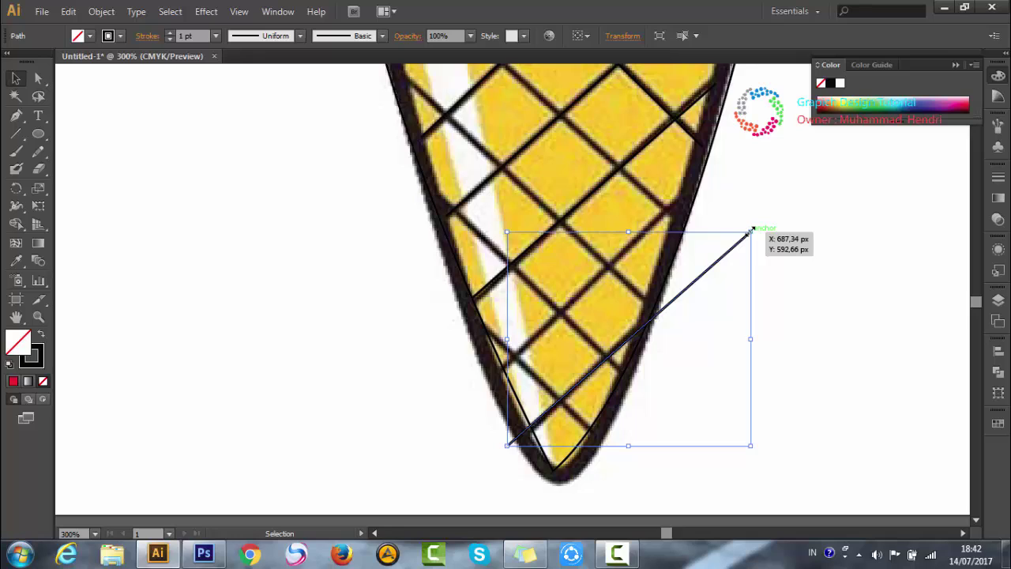
drag(748, 232, 642, 321)
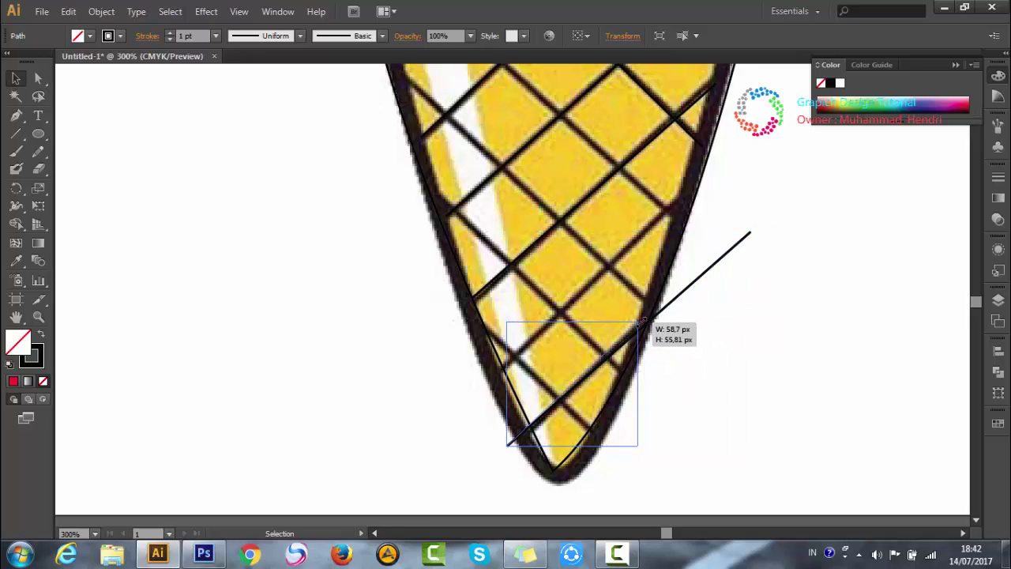
drag(507, 444, 532, 426)
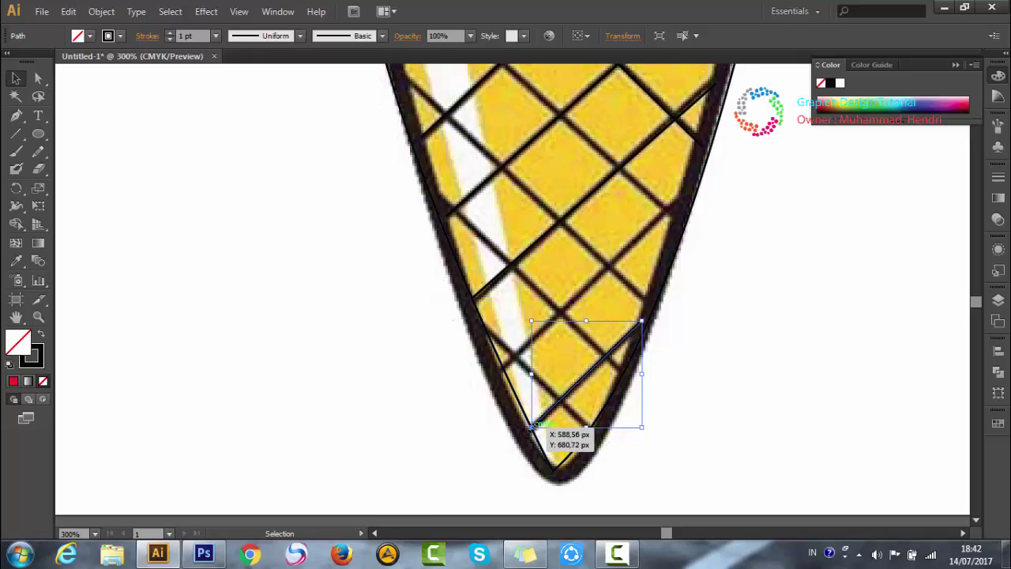
click(686, 324)
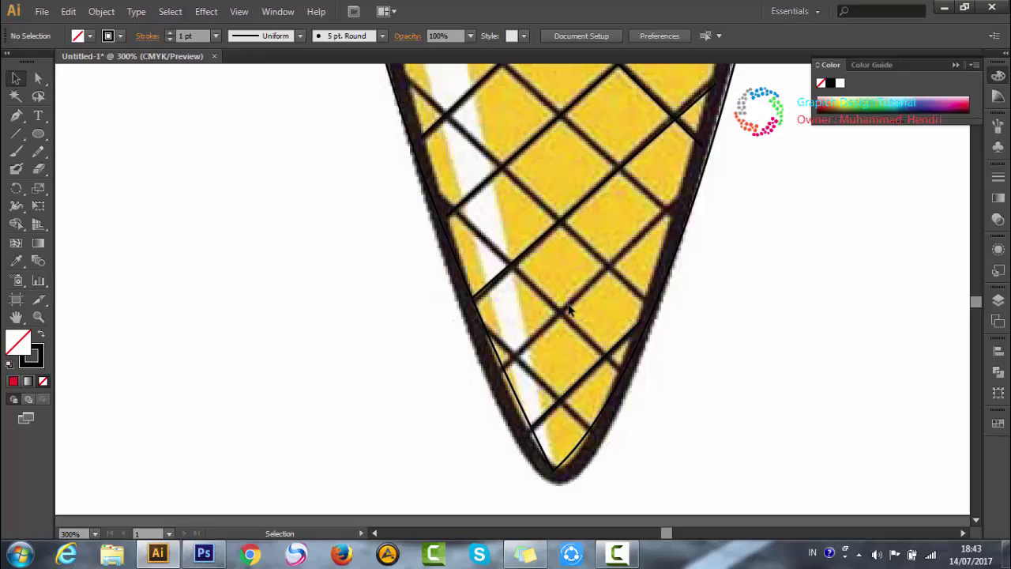
- Duplicate a diagonal grid line up-left, lengthen the copy toward the upper right, and zoom out
click(591, 368)
drag(593, 373, 543, 249)
drag(616, 261, 689, 191)
click(655, 136)
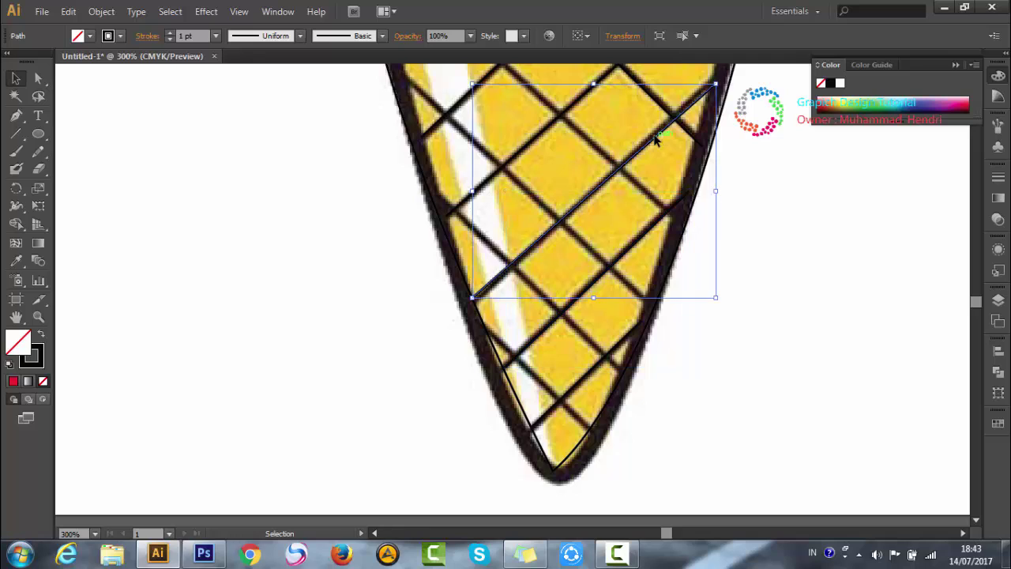
click(782, 222)
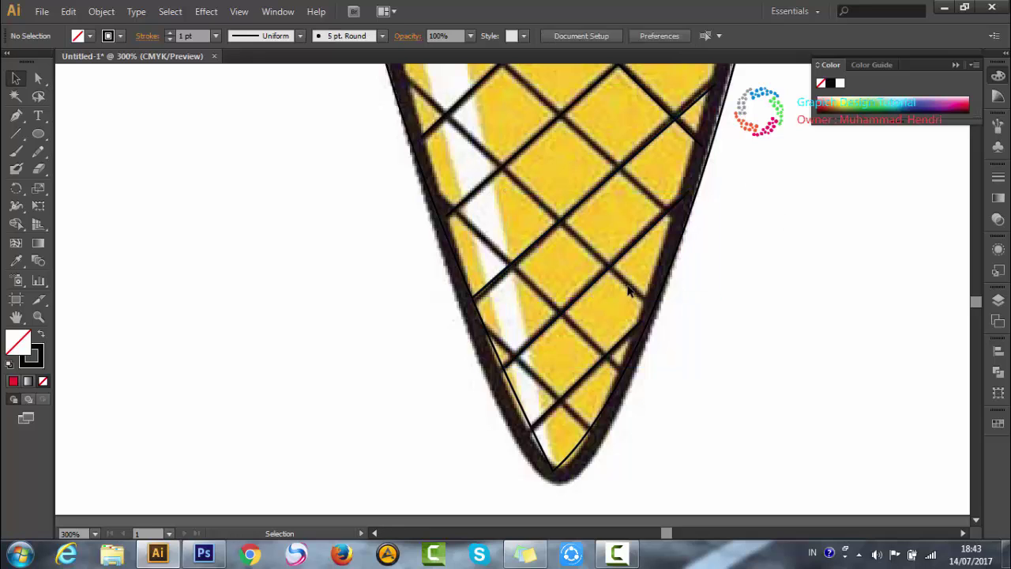
key(ctrl+minus)
key(ctrl+minus)
key(ctrl+minus)
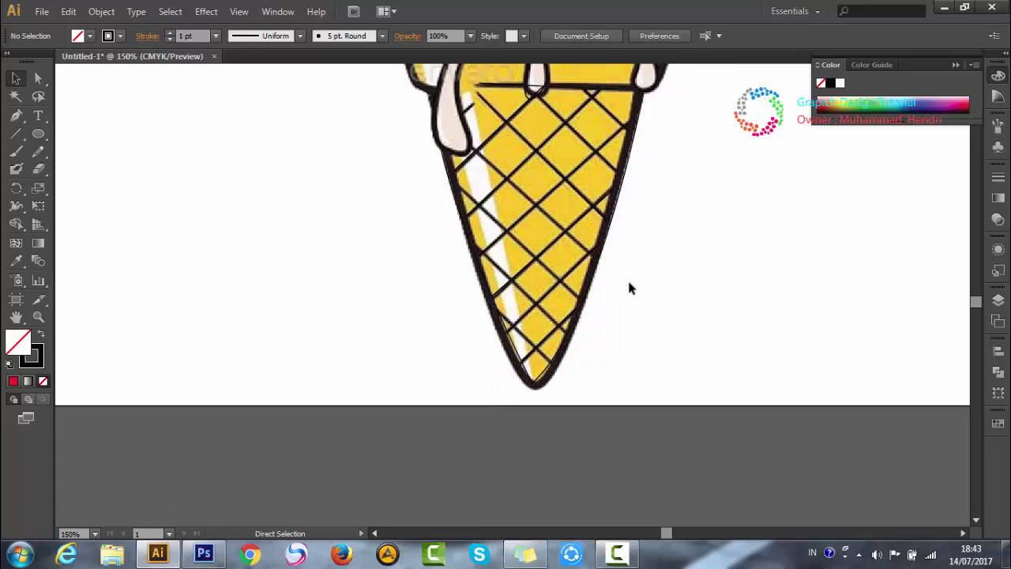
key(ctrl+minus)
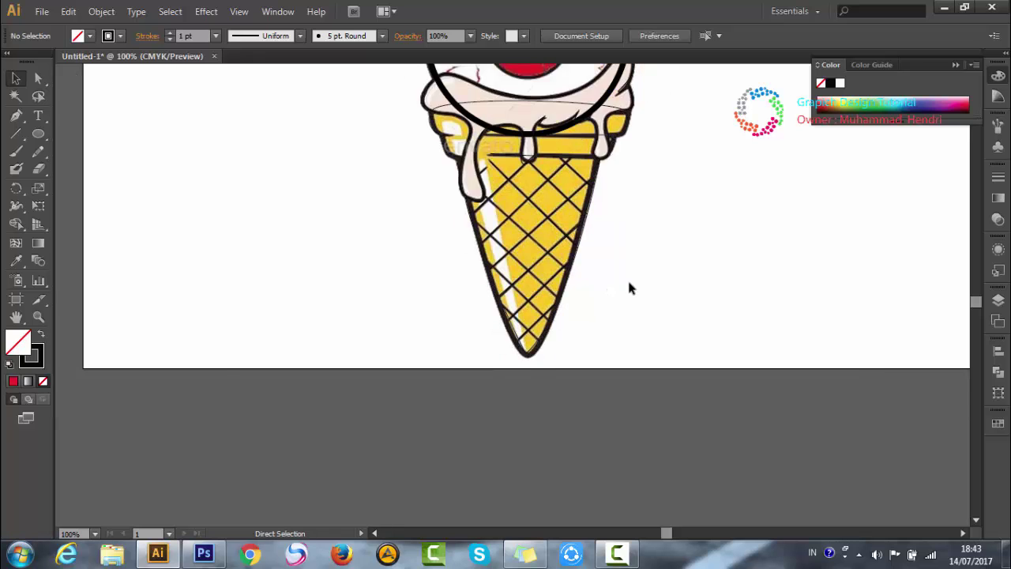
key(ctrl+minus)
click(627, 553)
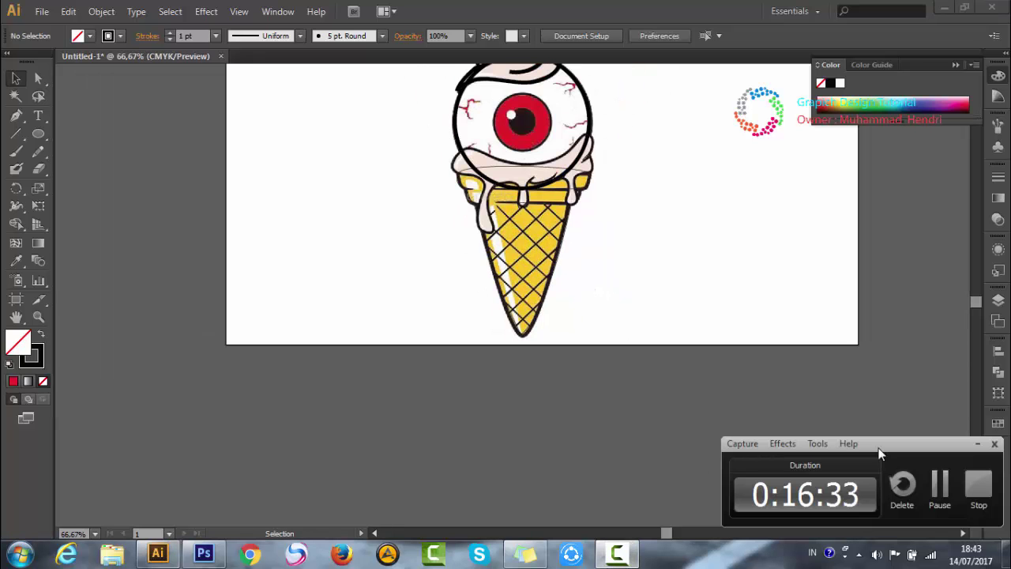